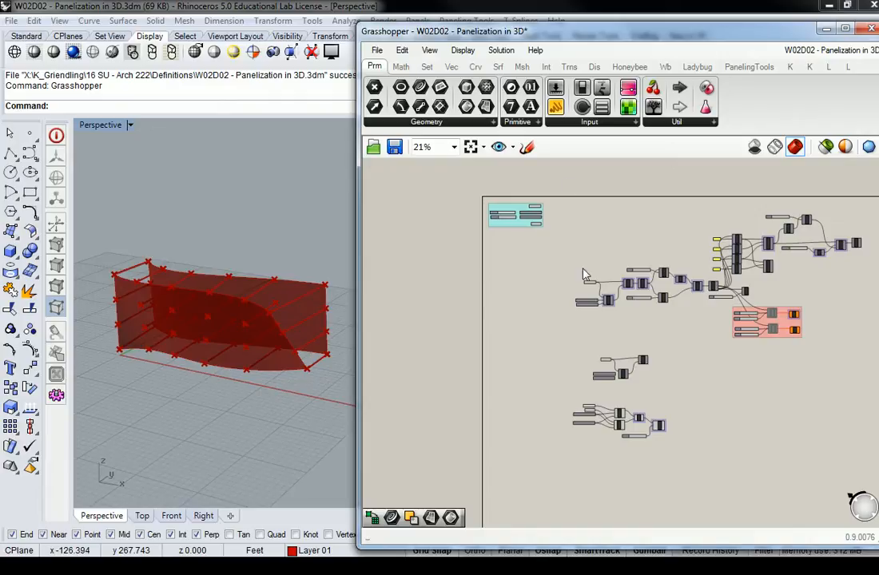
- Examine the component clusters of the definition, including the Facade Grid U and V Subdivision parameters and their surface division components
scroll(609, 230, up, 4)
scroll(637, 306, up, 3)
drag(622, 284, 632, 435)
right_drag(631, 435, 690, 310)
drag(657, 294, 631, 353)
scroll(647, 359, down, 5)
scroll(647, 359, up, 5)
scroll(557, 294, up, 1)
drag(555, 320, 528, 437)
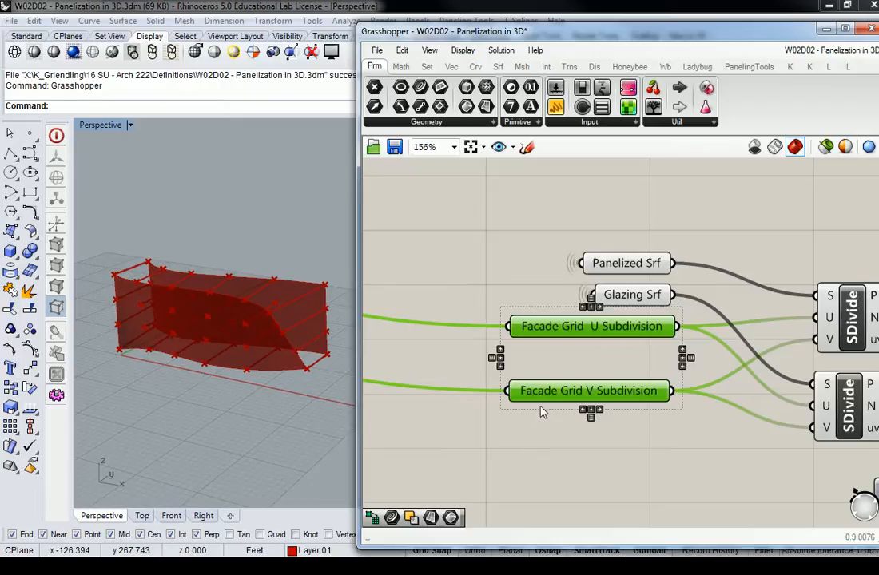
scroll(652, 323, down, 4)
scroll(652, 328, up, 2)
scroll(652, 327, down, 3)
right_drag(748, 168, 700, 353)
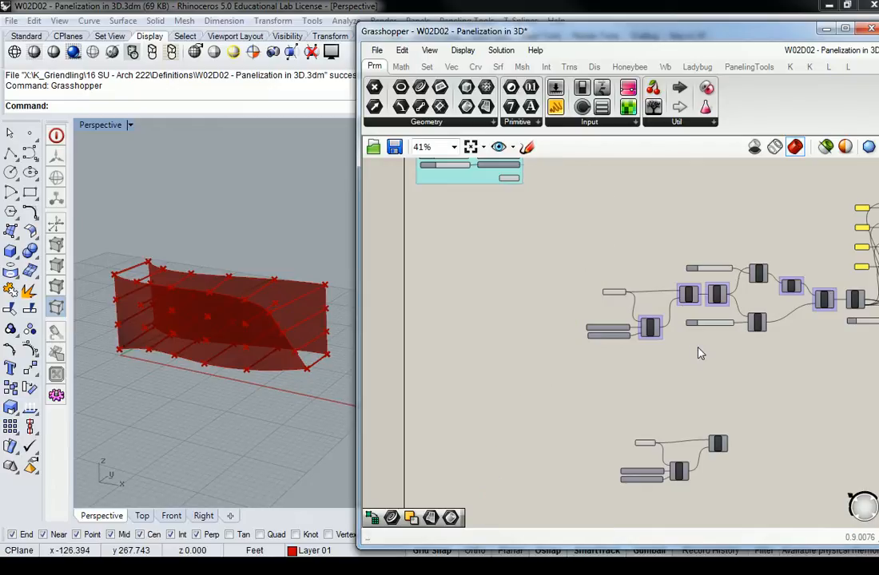
scroll(700, 353, down, 4)
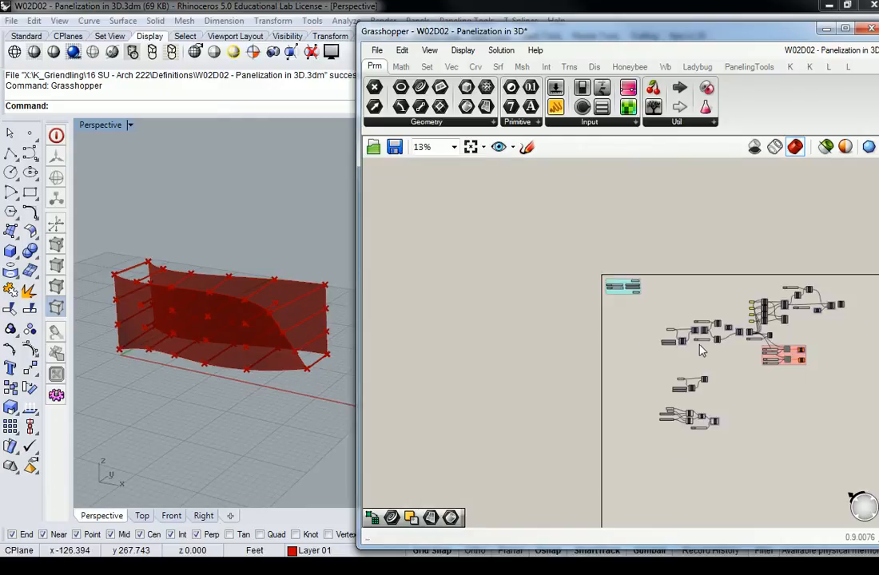
right_drag(704, 326, 633, 345)
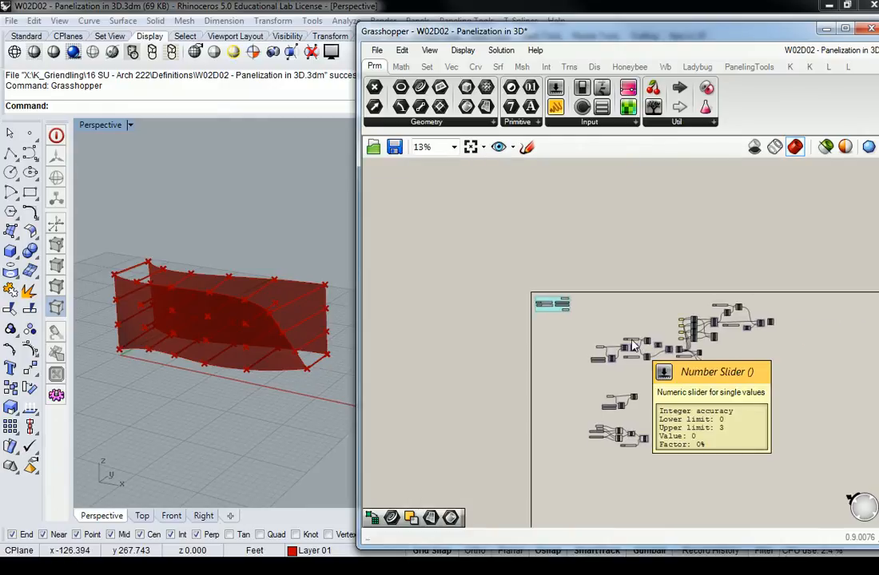
scroll(633, 345, up, 2)
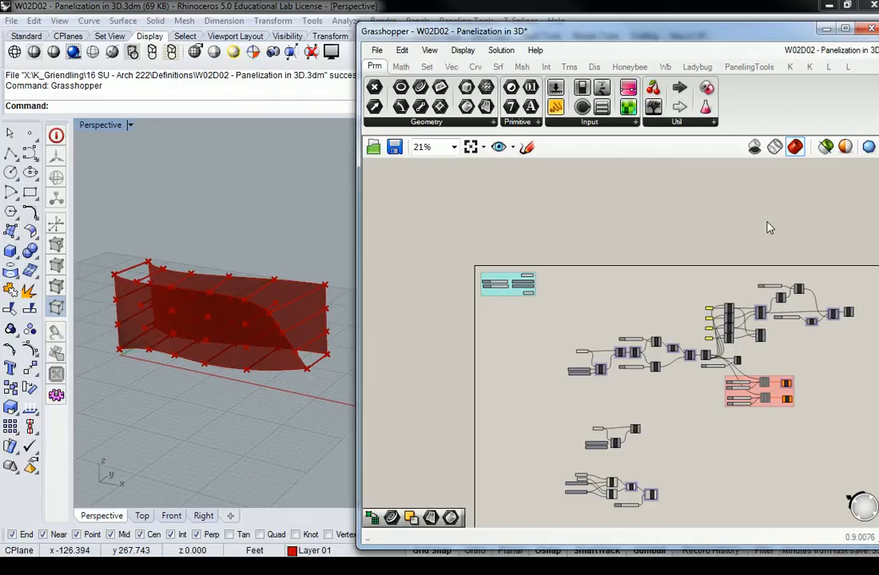
- Group the main panelization chain and the two smaller component clusters below it as three separate groups
right_drag(789, 297, 723, 295)
drag(785, 297, 504, 413)
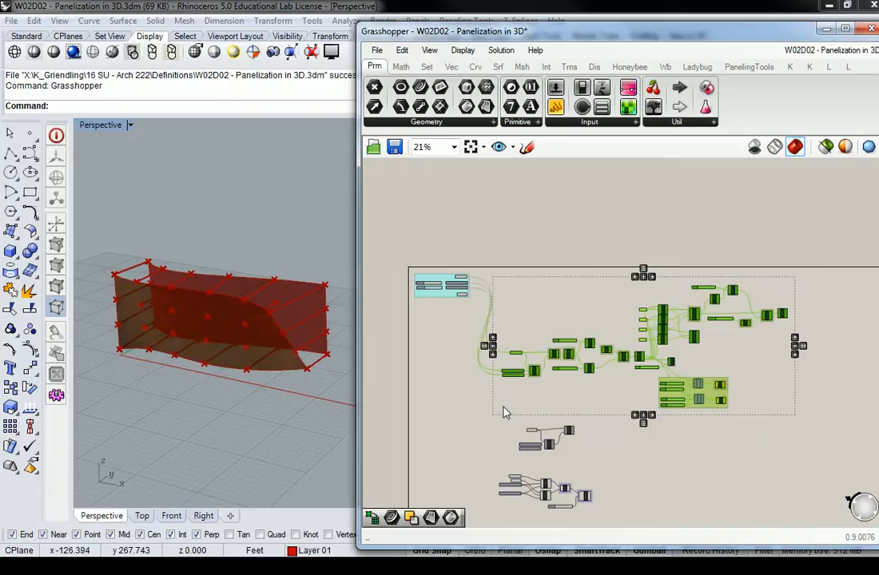
key(ctrl+g)
right_drag(553, 407, 581, 320)
scroll(581, 320, up, 1)
drag(628, 333, 526, 384)
key(ctrl+g)
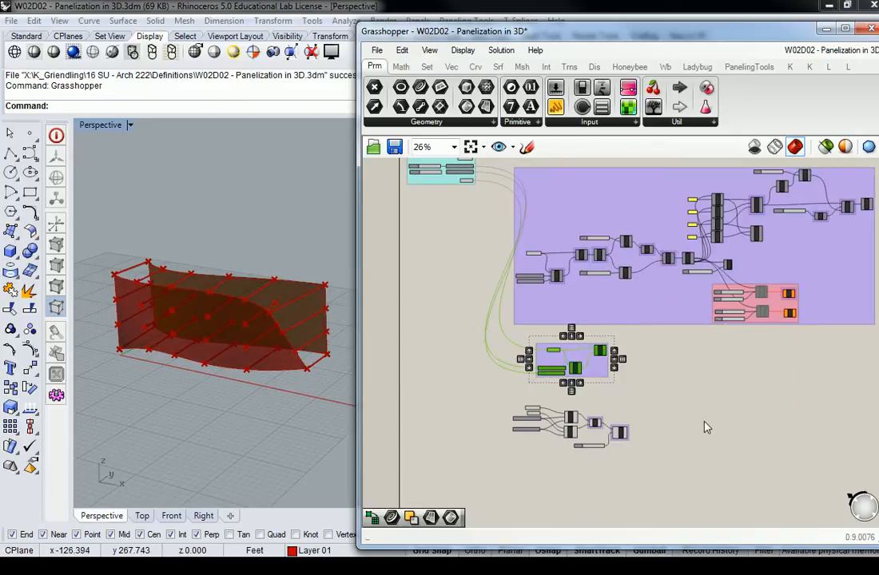
drag(674, 405, 521, 454)
key(ctrl+g)
scroll(721, 361, down, 2)
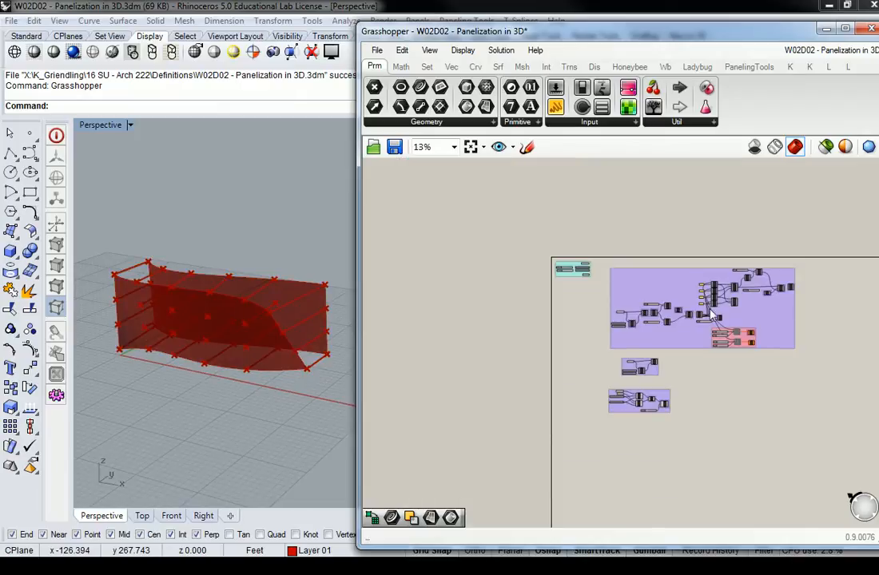
- Label the large group around the main panelization chain "This thing is this"
scroll(693, 280, up, 4)
right_click(723, 281)
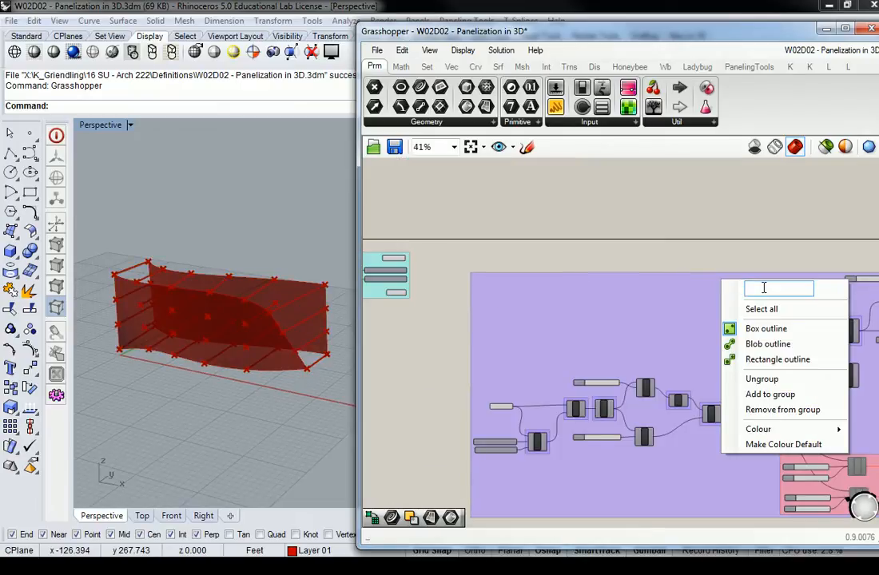
text(This thing is thi)
key(Return)
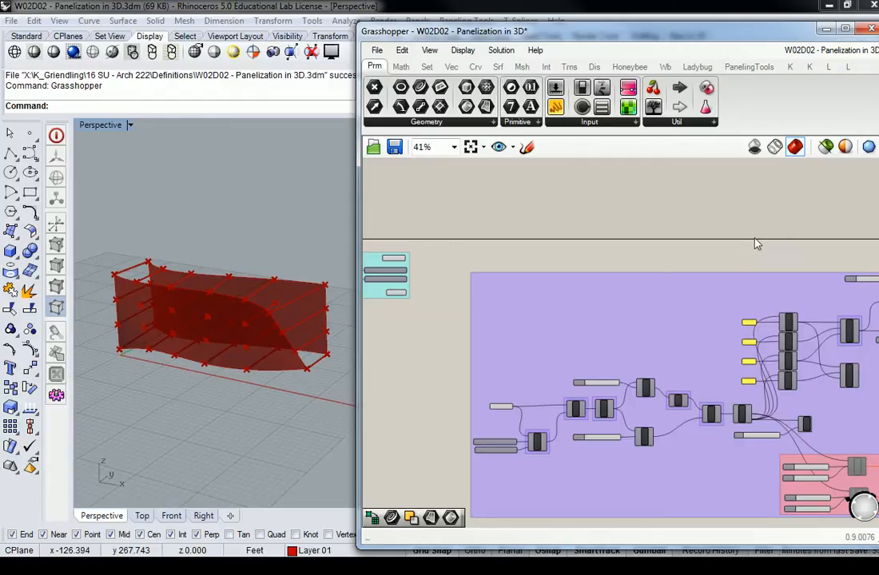
scroll(691, 262, up, 4)
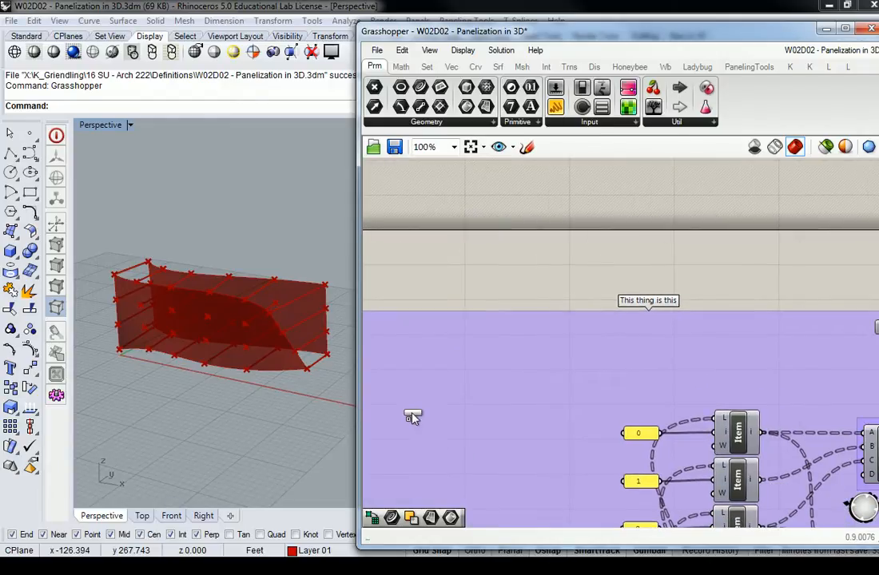
- Place an empty text panel inside the large group and remove it again
scroll(487, 368, down, 4)
drag(453, 369, 522, 385)
scroll(673, 355, up, 5)
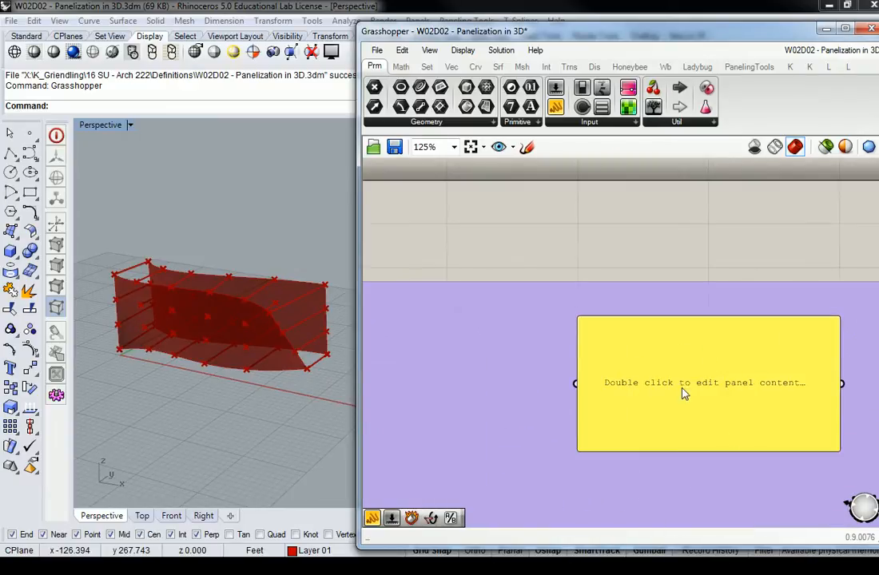
scroll(724, 379, down, 3)
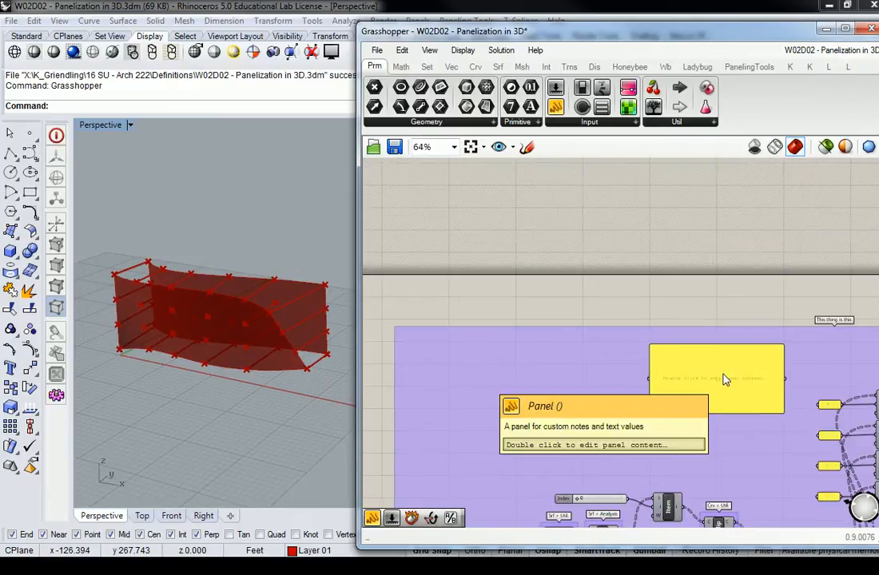
scroll(725, 379, up, 2)
right_drag(735, 348, 569, 327)
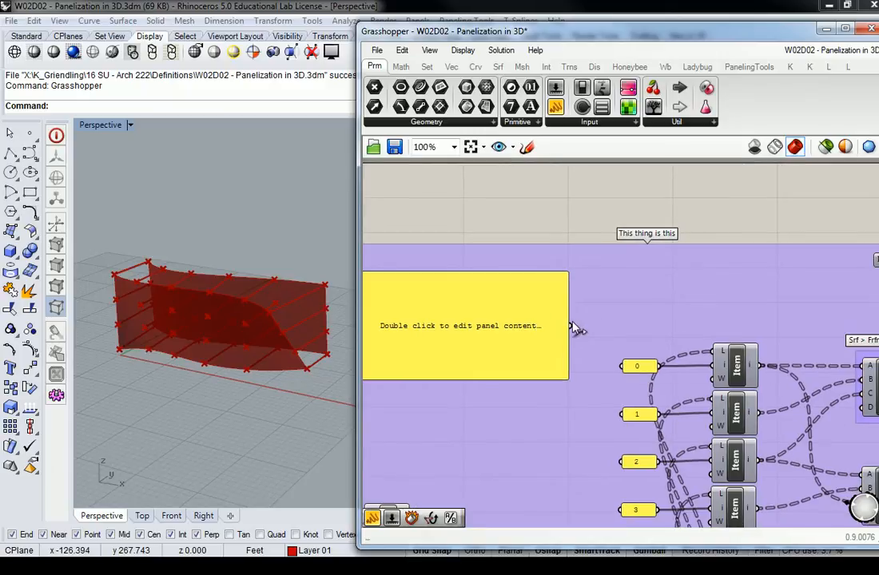
click(533, 327)
scroll(643, 233, down, 5)
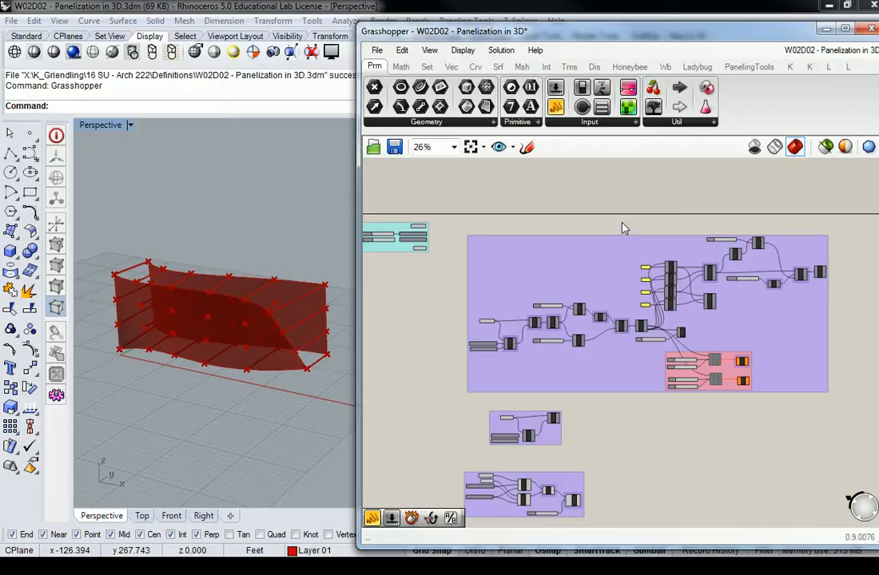
- Ungroup the main panelization chain and the two smaller component clusters
click(581, 262)
right_click(581, 260)
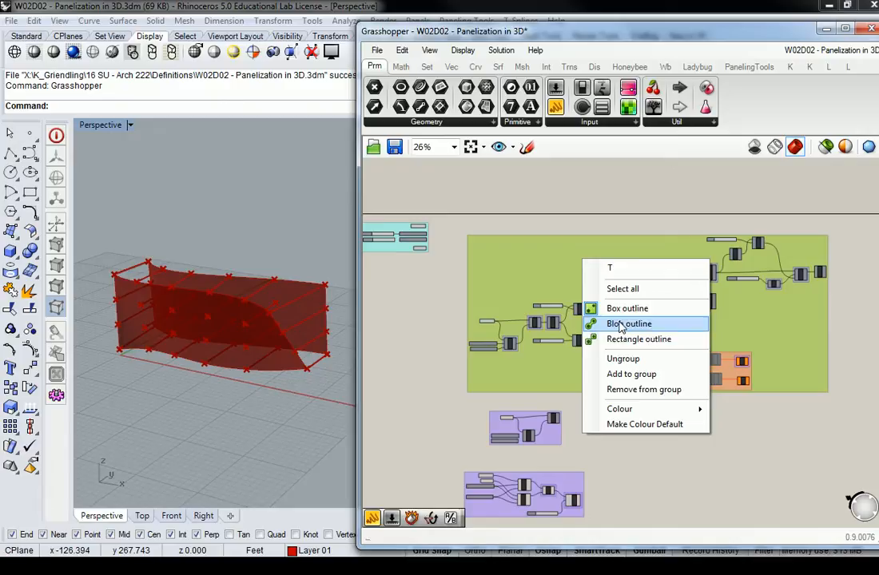
click(577, 203)
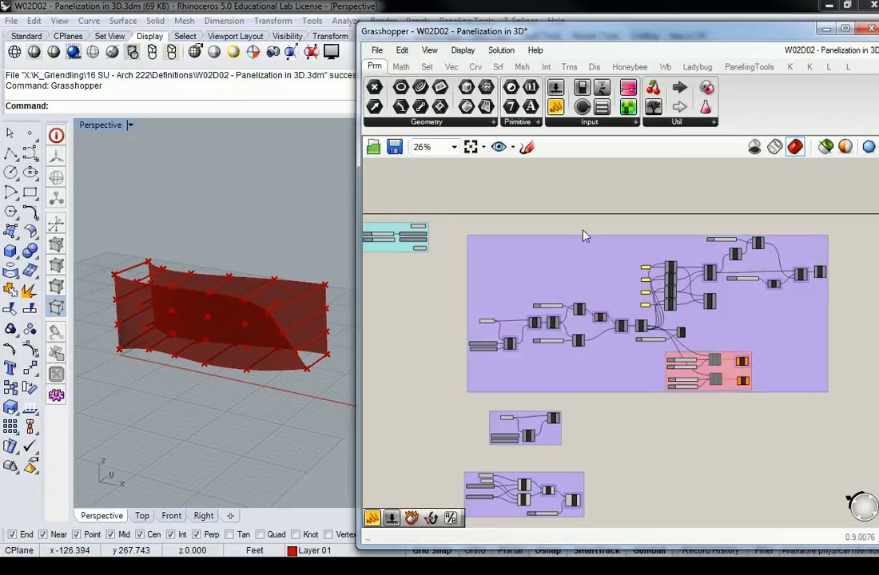
right_click(581, 263)
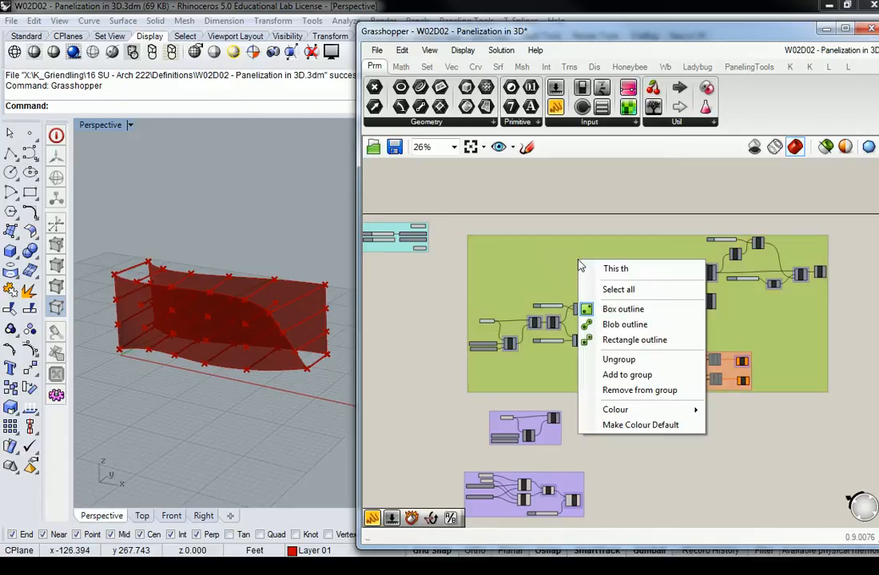
click(619, 360)
click(557, 442)
right_click(560, 444)
click(616, 481)
right_click(569, 491)
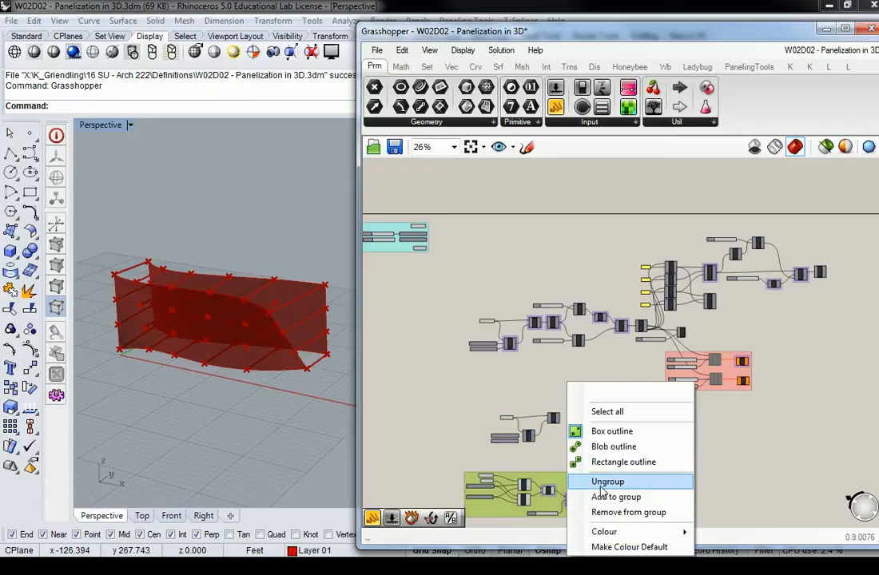
click(604, 483)
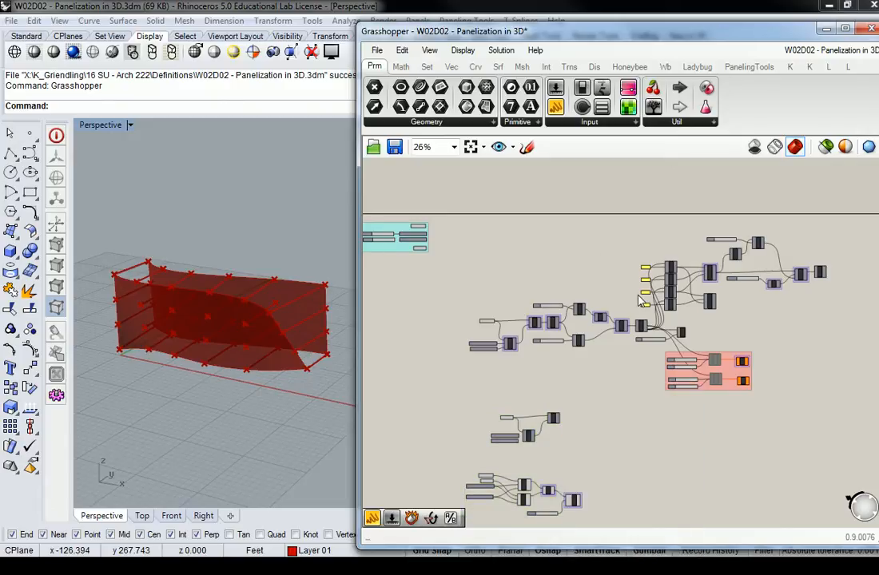
- Delete the pink group containing the four Index sliders, two Item components and two Loft components
scroll(628, 314, up, 2)
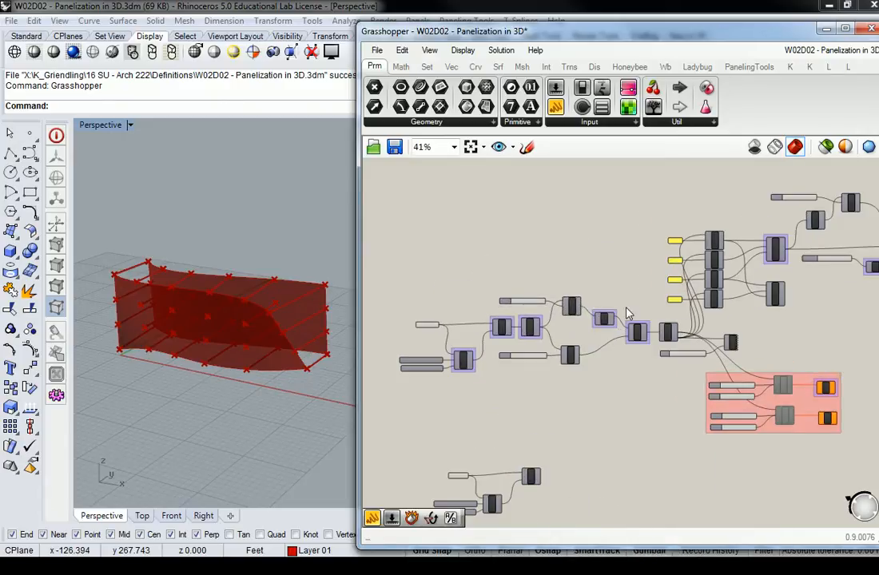
scroll(628, 314, down, 3)
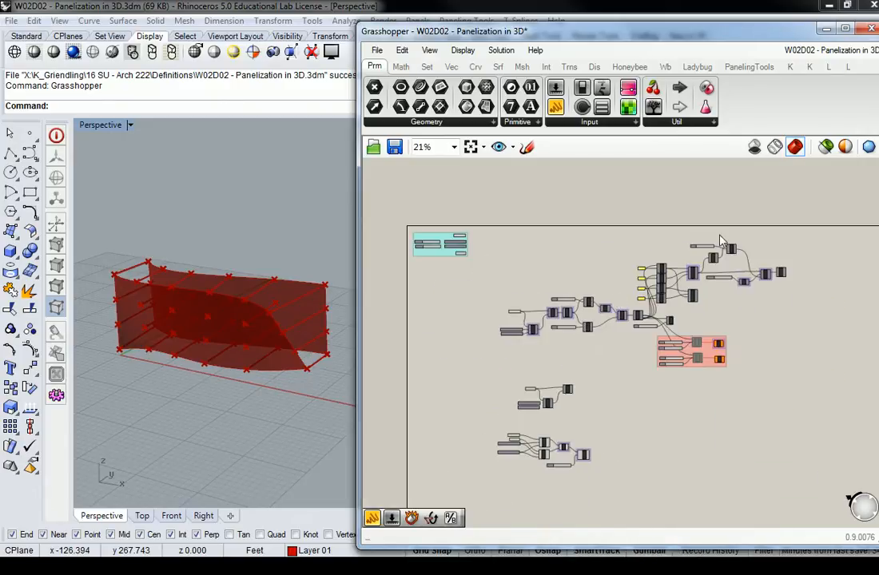
scroll(528, 315, up, 2)
scroll(647, 320, up, 4)
scroll(651, 291, down, 4)
scroll(695, 390, up, 2)
scroll(693, 384, up, 2)
drag(864, 465, 533, 314)
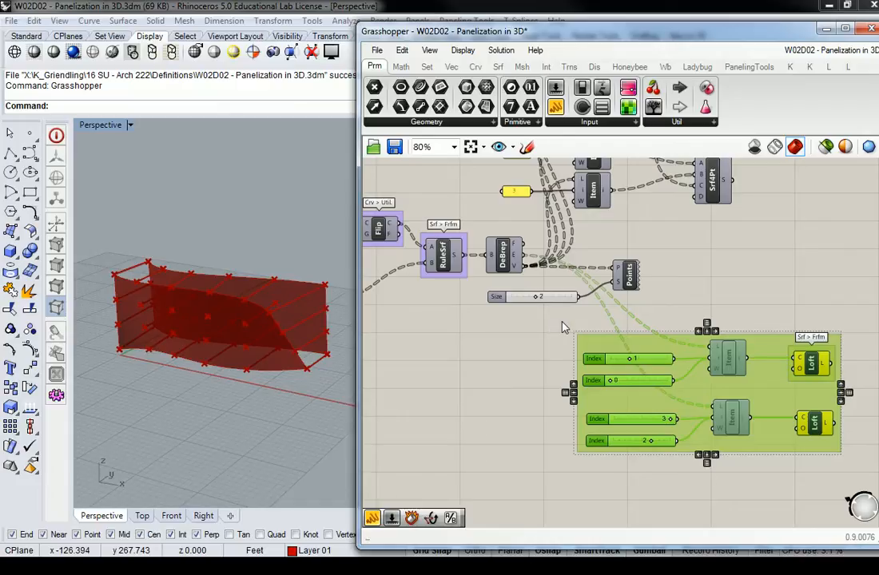
key(Delete)
scroll(565, 325, down, 3)
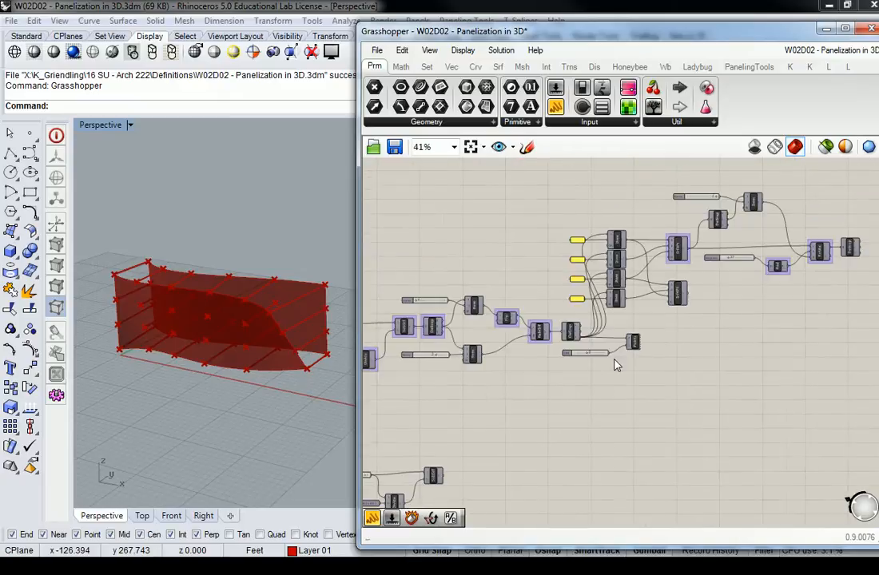
- Move the Panelized Srf parameter and both Facade Grid Subdivision parameters farther from the Divide component, with Panelized Srf above the other two
scroll(519, 295, up, 1)
scroll(636, 338, up, 2)
scroll(632, 334, down, 1)
scroll(621, 317, down, 1)
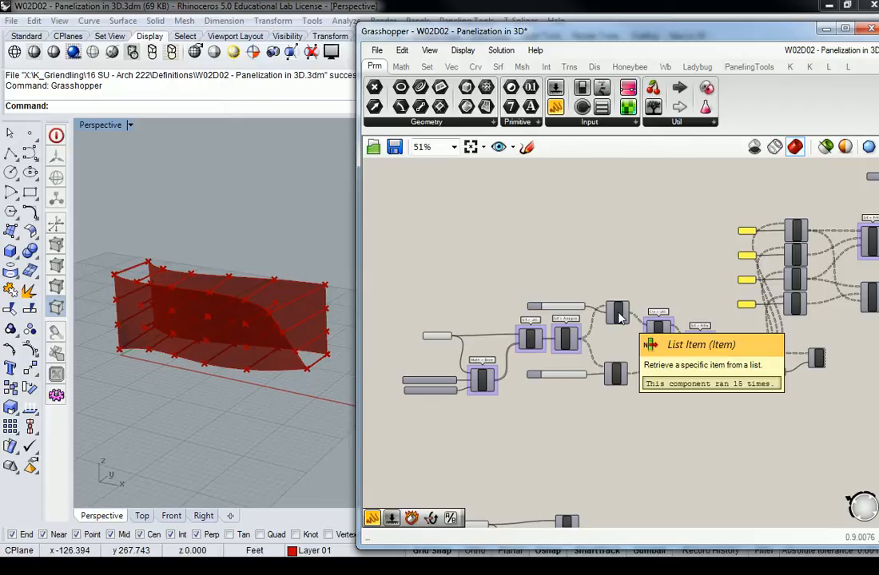
scroll(428, 324, up, 6)
scroll(463, 359, down, 4)
right_drag(464, 359, 553, 214)
scroll(553, 213, up, 1)
click(557, 214)
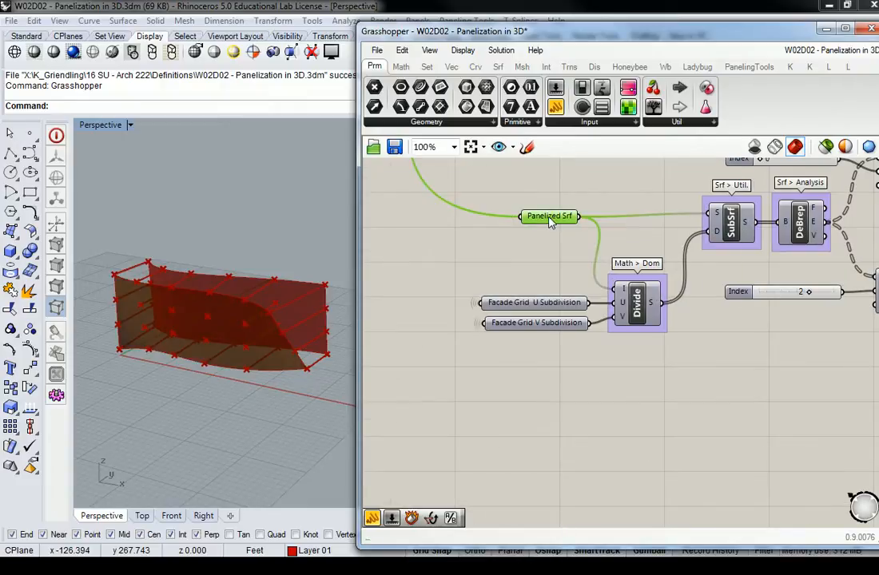
drag(550, 220, 420, 232)
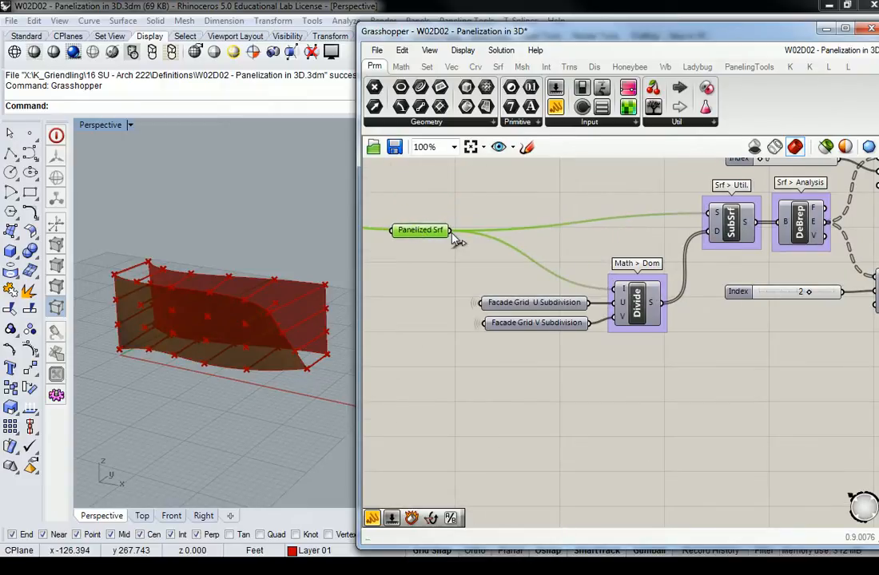
right_drag(555, 220, 496, 250)
drag(495, 249, 438, 276)
- Examine the component chain from SubSrf and RuleSrf through the Srf4Pt components to the RotAx rotation and its Degrees slider
scroll(572, 314, down, 5)
scroll(649, 306, up, 5)
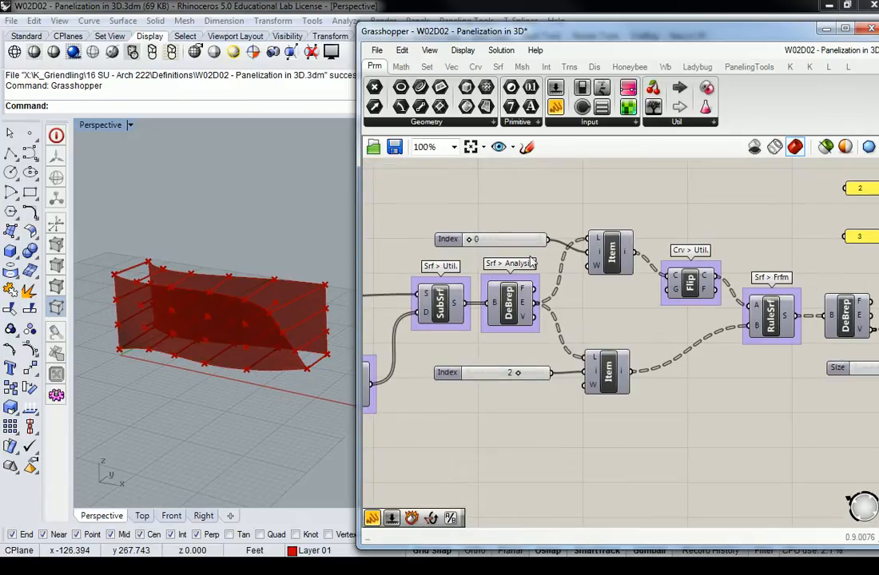
right_drag(799, 356, 550, 339)
scroll(714, 341, down, 4)
scroll(630, 252, up, 4)
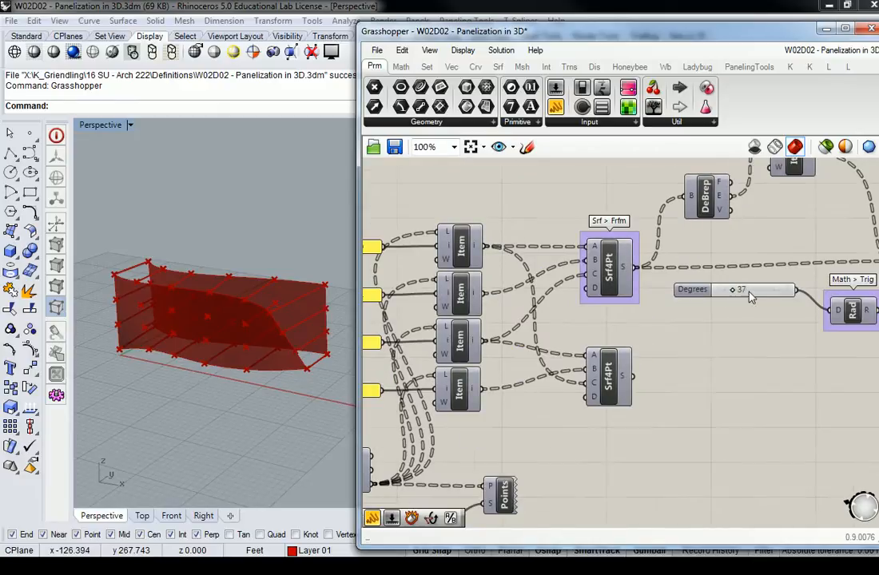
right_drag(629, 252, 550, 289)
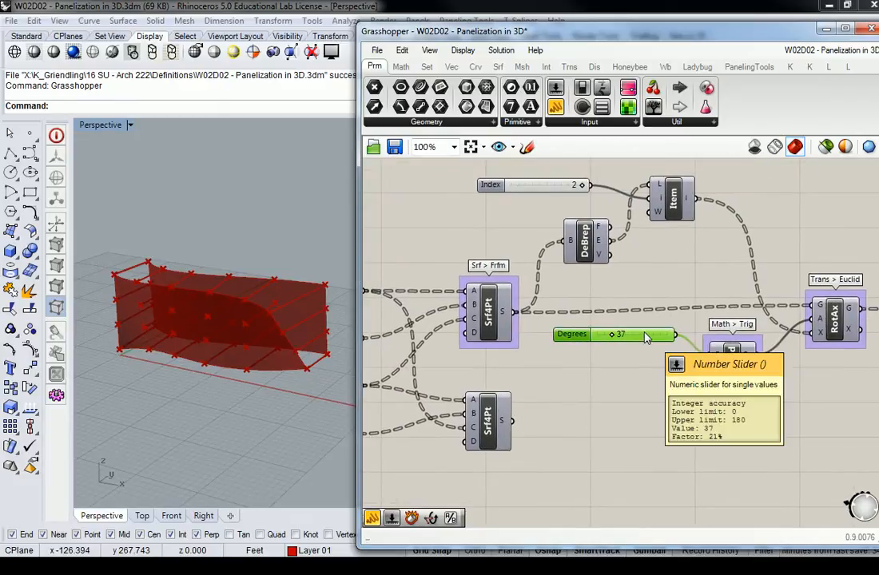
scroll(501, 293, down, 4)
scroll(501, 293, up, 4)
right_drag(799, 284, 565, 284)
- Turn on the preview of the upper Srf4Pt component and inspect its triangular panels in the Rhino perspective viewport
click(632, 292)
right_click(631, 288)
click(667, 316)
right_drag(287, 322, 181, 321)
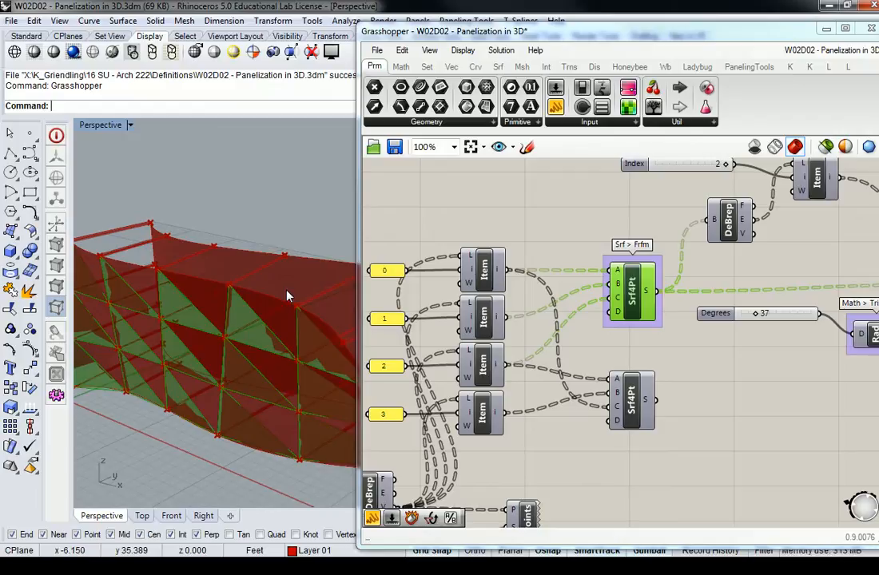
click(463, 183)
- Duplicate the chain from the Panelized Srf and Facade Grid Subdivision parameters through both Srf4Pt components, placing the copy below the other component groups
scroll(680, 274, down, 5)
scroll(621, 294, down, 2)
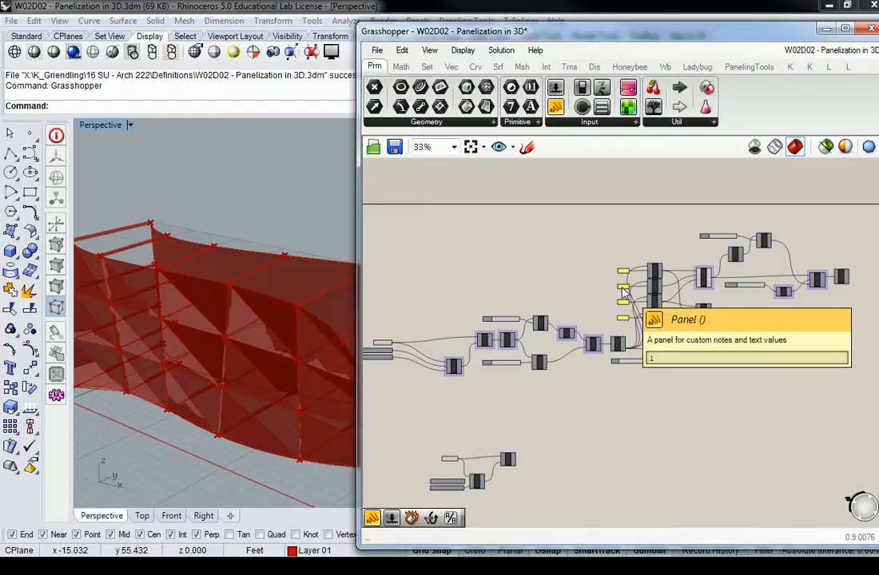
scroll(623, 294, up, 3)
scroll(485, 275, down, 4)
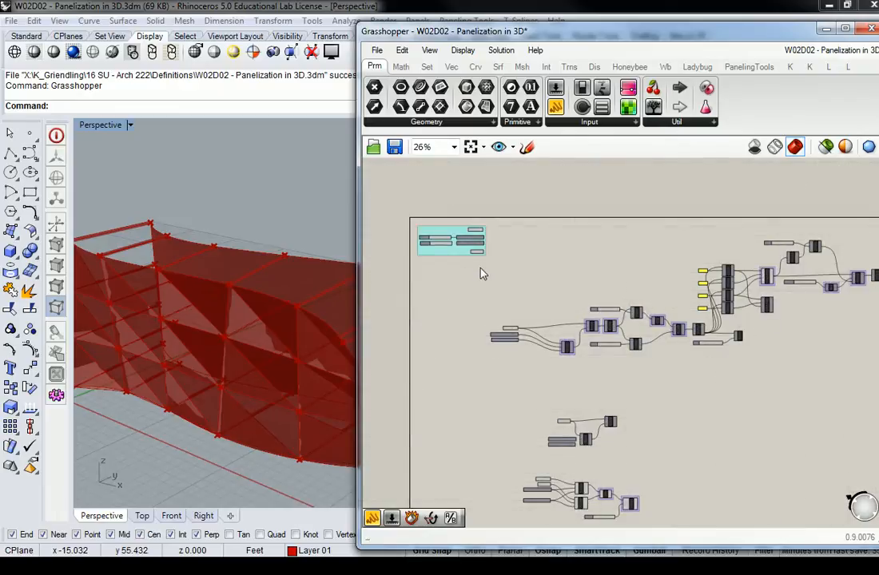
drag(478, 261, 783, 390)
scroll(467, 337, up, 5)
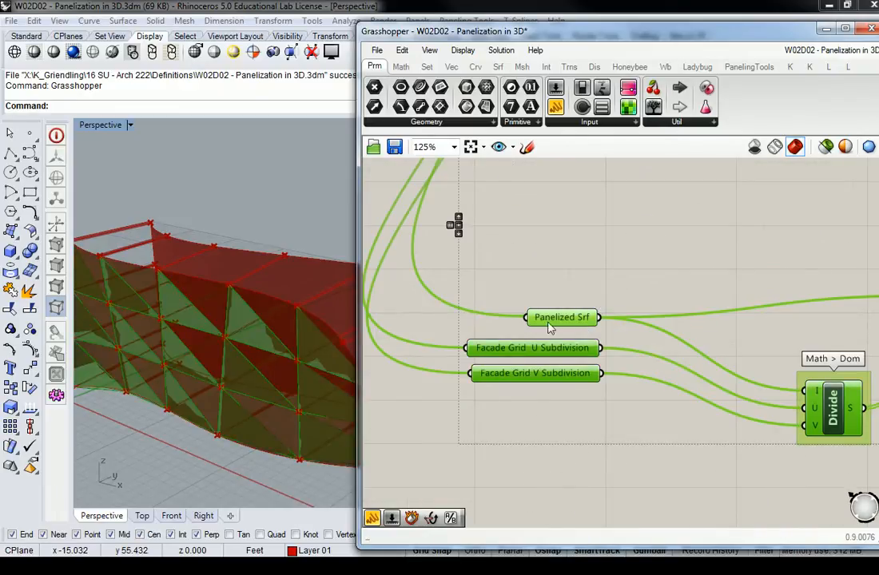
scroll(555, 371, down, 5)
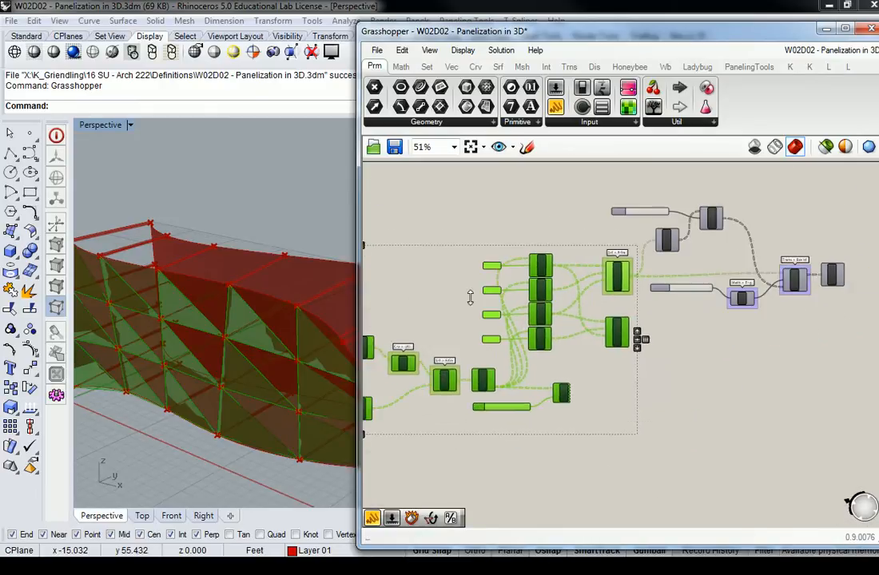
scroll(604, 284, up, 5)
mouse_move(625, 409)
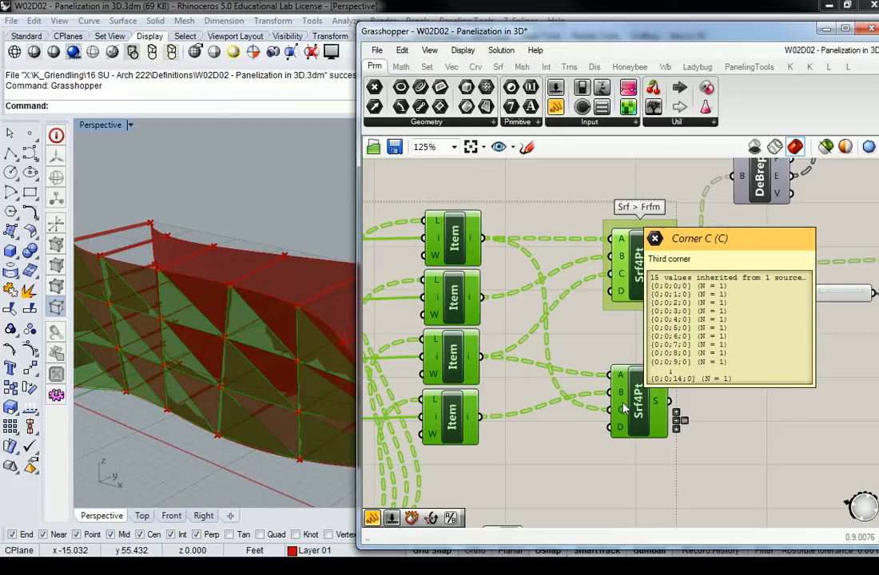
scroll(714, 295, down, 8)
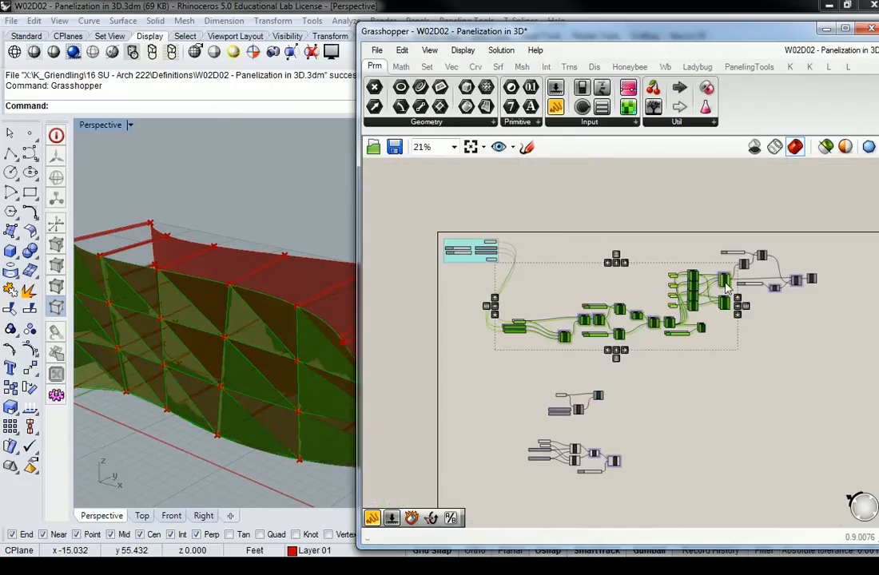
alt+drag(724, 278, 722, 500)
right_drag(690, 459, 719, 345)
scroll(649, 391, up, 5)
scroll(636, 339, down, 3)
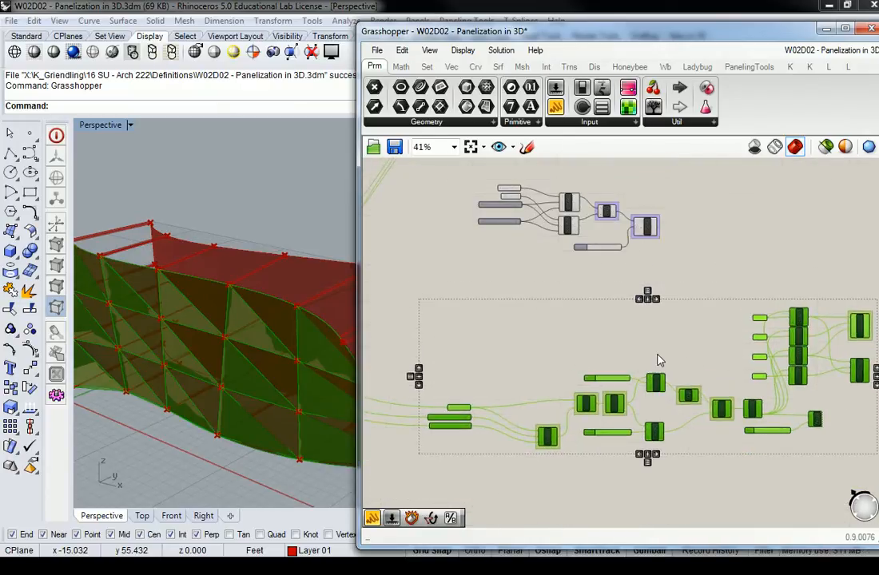
click(660, 356)
- Examine the copied chain from Divide and SubSrf through DeBrep to the two Item components and Flip
scroll(663, 355, down, 2)
right_drag(679, 356, 648, 357)
scroll(647, 358, up, 3)
scroll(490, 459, up, 3)
right_drag(557, 374, 635, 341)
scroll(637, 340, down, 2)
scroll(704, 334, up, 3)
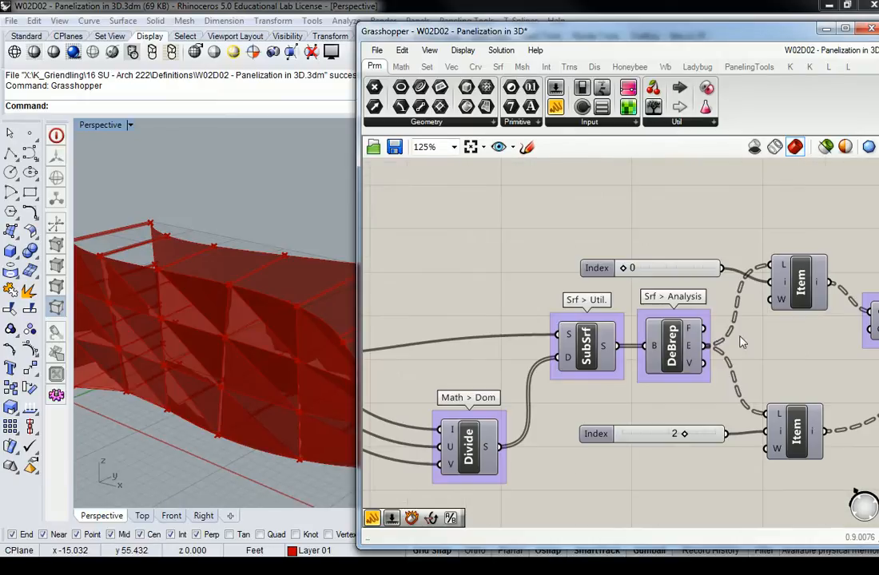
right_drag(786, 351, 698, 326)
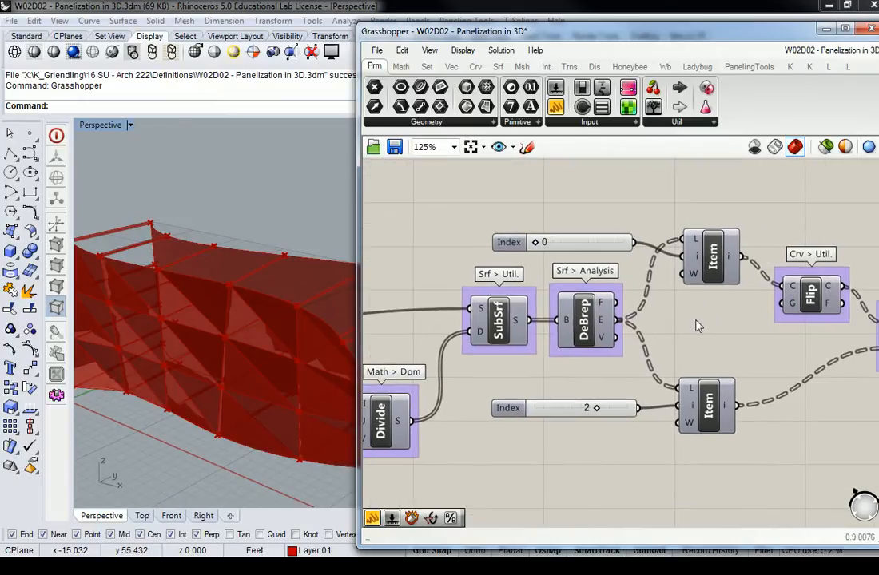
- Turn off the preview of all original components above the copied chain
scroll(668, 355, down, 6)
drag(764, 251, 420, 436)
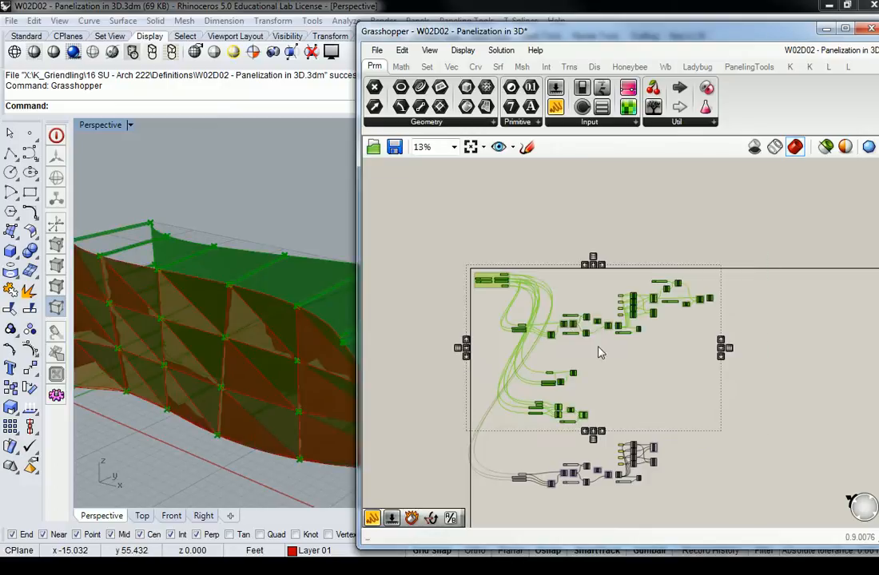
middle_click(628, 321)
click(669, 275)
right_drag(545, 361, 588, 314)
scroll(638, 430, up, 6)
click(521, 354)
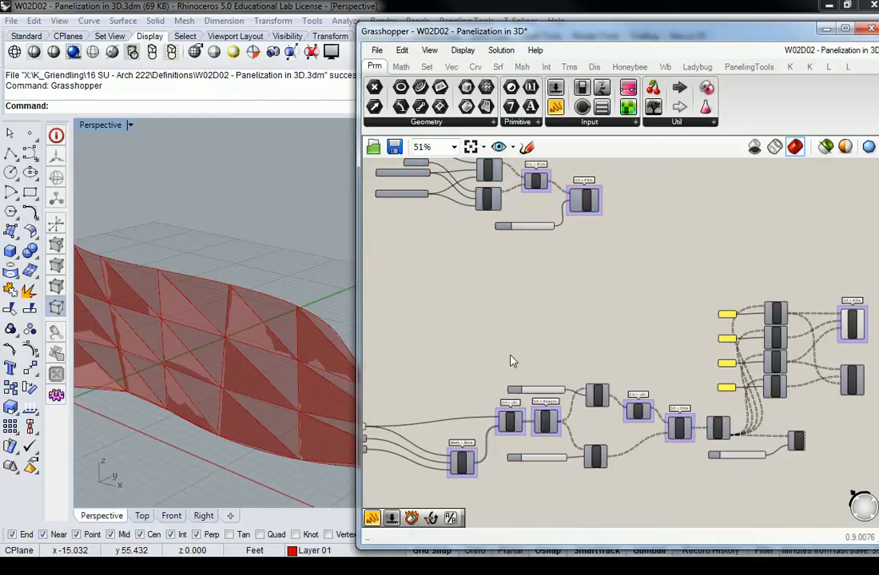
- Turn off the preview of the copied chain's Panelized Srf and two Facade Grid Subdivision parameters
right_drag(521, 353, 815, 324)
drag(677, 368, 646, 403)
middle_click(649, 396)
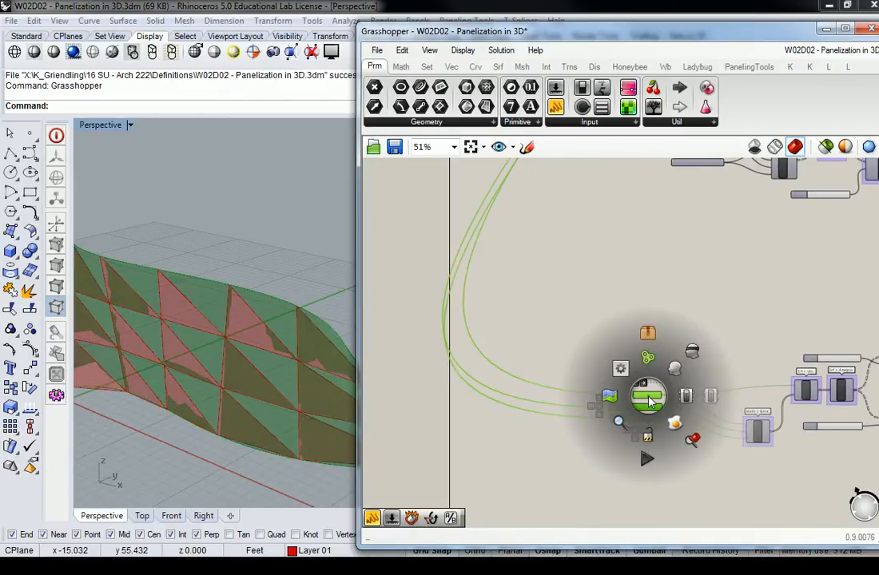
click(692, 350)
click(693, 369)
- Turn on the preview of the lower Srf4Pt component in the copied chain
scroll(693, 369, down, 3)
right_drag(806, 361, 616, 347)
scroll(691, 364, up, 5)
click(673, 395)
right_click(675, 396)
click(711, 420)
click(757, 348)
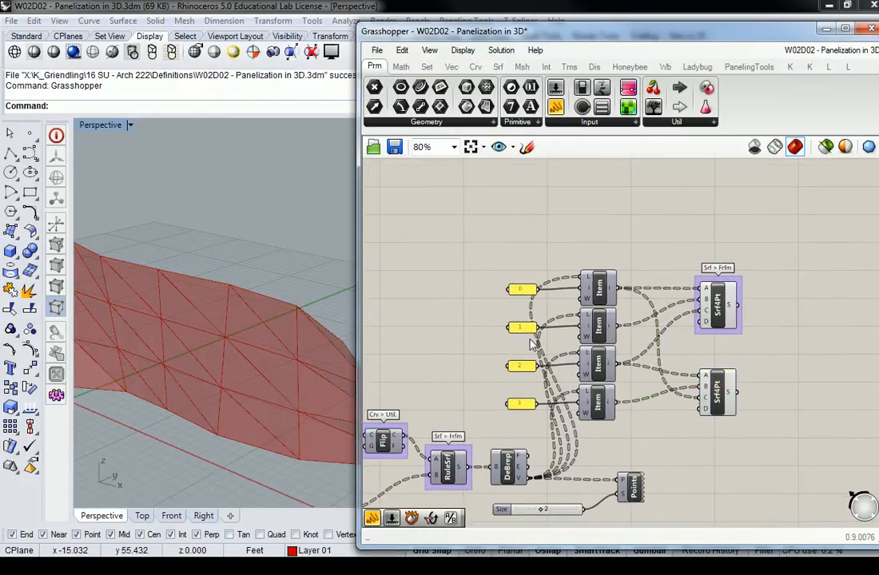
- Examine the copied chain from its three input parameters through Divide, SubSrf and DeBrep to the two edge Item components
right_drag(422, 311, 652, 223)
scroll(624, 290, down, 2)
scroll(540, 321, up, 2)
right_drag(539, 321, 629, 305)
scroll(612, 308, down, 3)
right_drag(508, 305, 577, 303)
scroll(584, 327, up, 5)
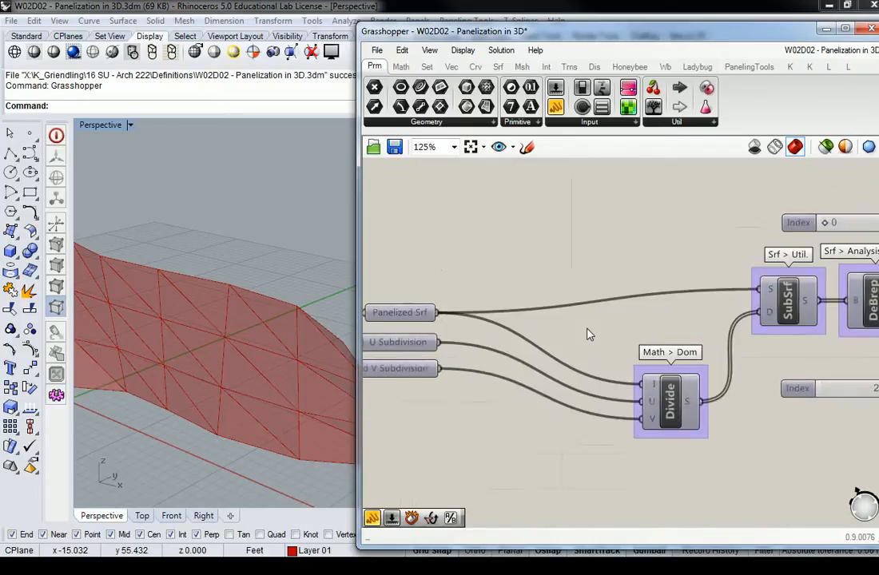
scroll(582, 326, down, 2)
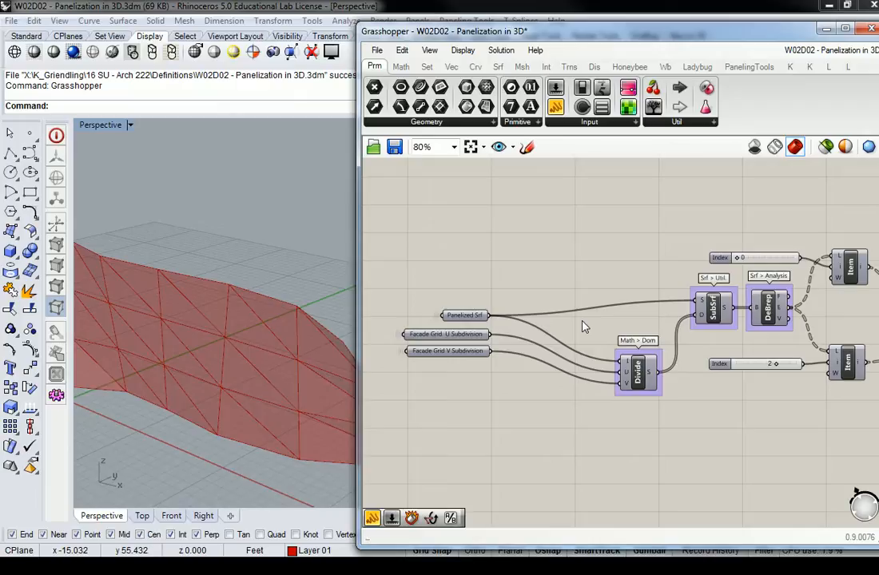
right_drag(855, 318, 655, 330)
drag(667, 263, 632, 439)
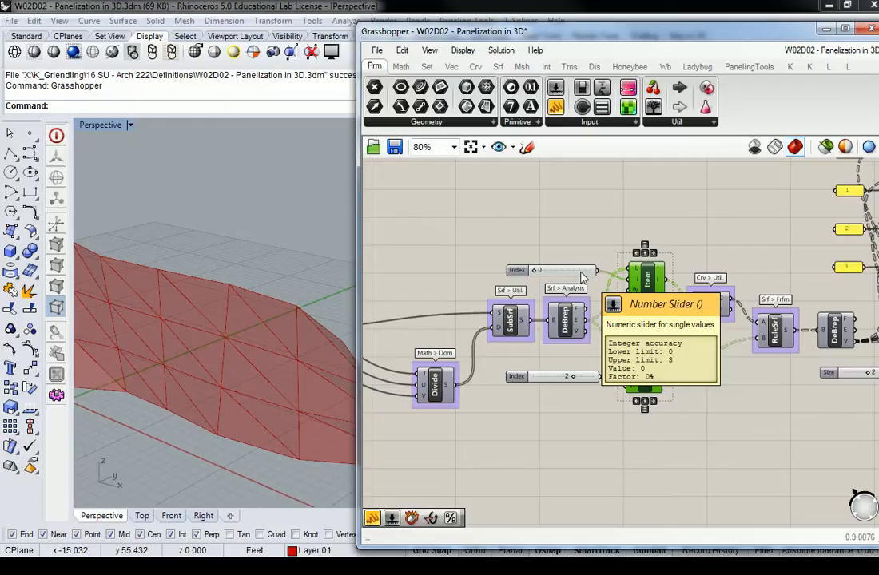
- Examine the Points component, the four vertex Item components and the triangular panels of each Srf4Pt component in the copied chain
right_drag(875, 372, 660, 468)
click(735, 444)
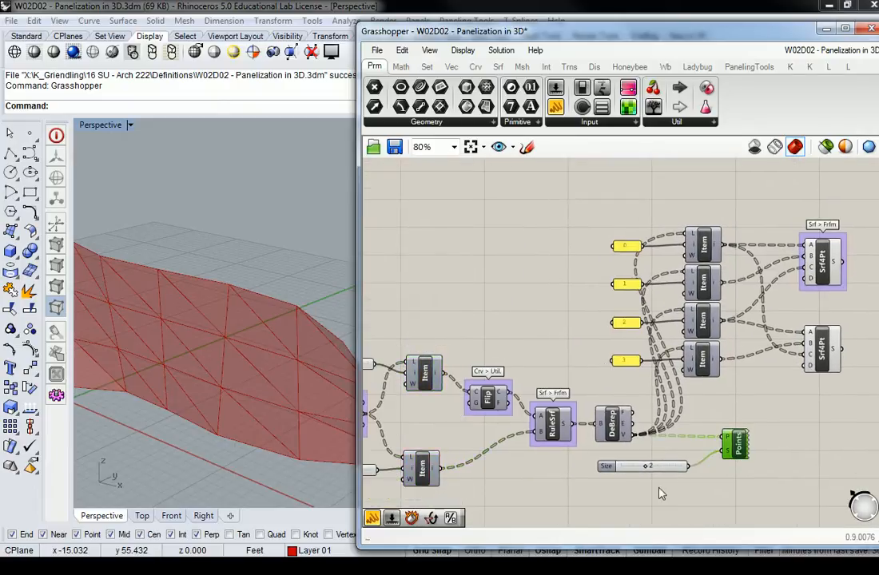
right_drag(724, 431, 720, 477)
drag(729, 255, 684, 442)
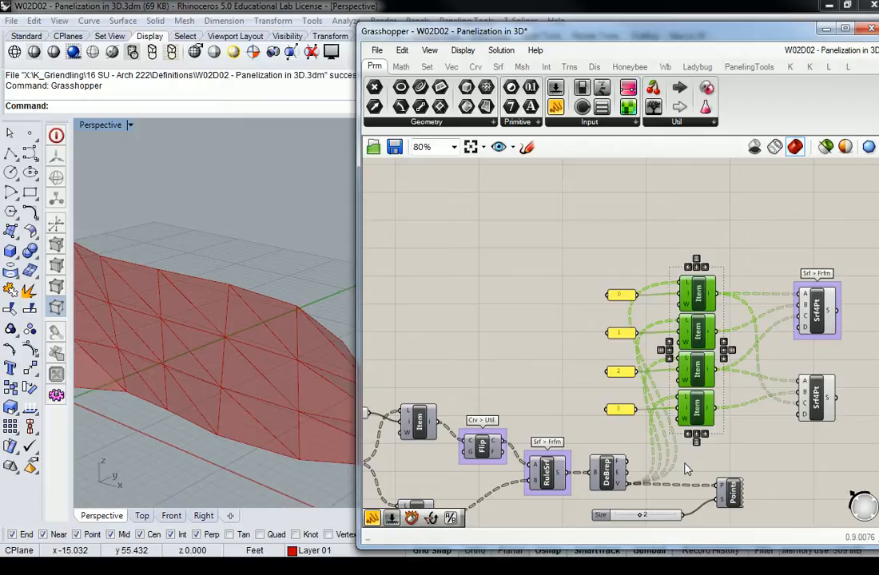
click(816, 314)
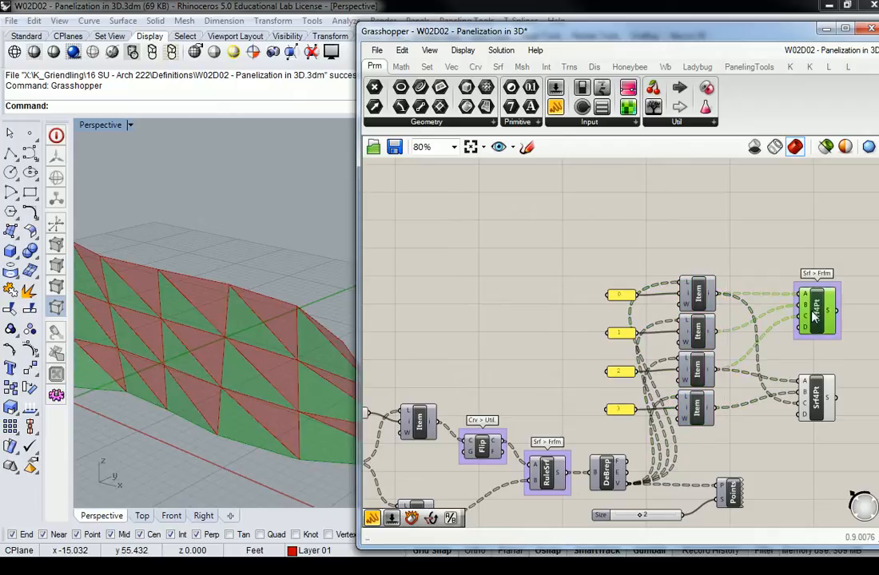
click(825, 404)
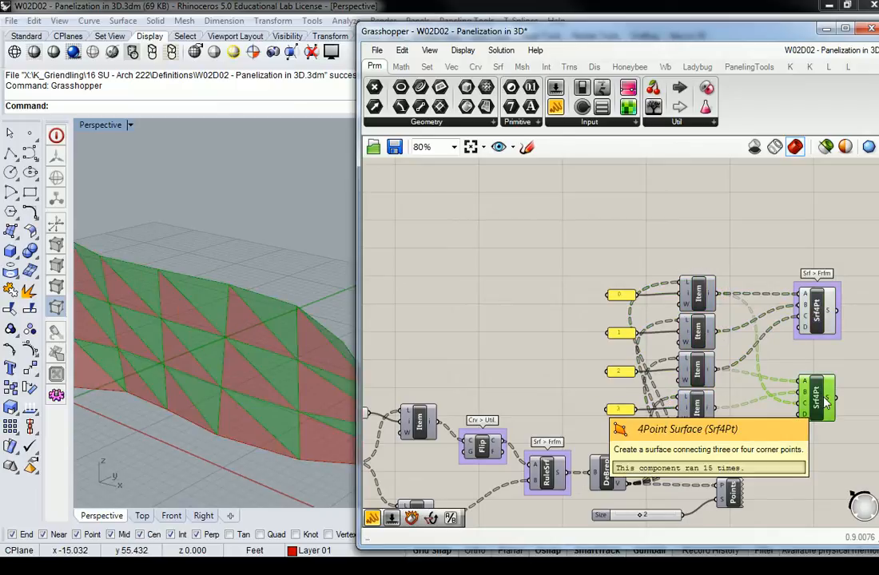
scroll(697, 314, down, 5)
scroll(520, 416, up, 5)
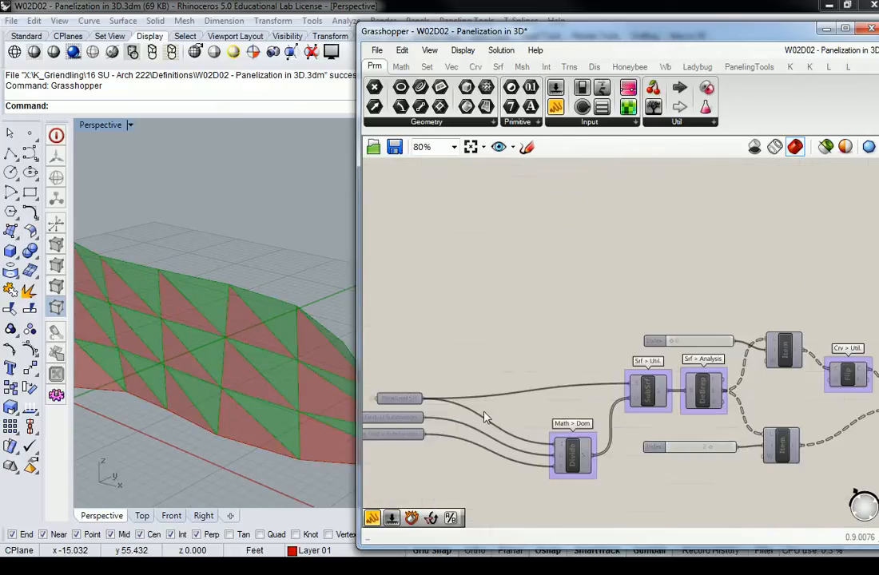
drag(637, 361, 539, 458)
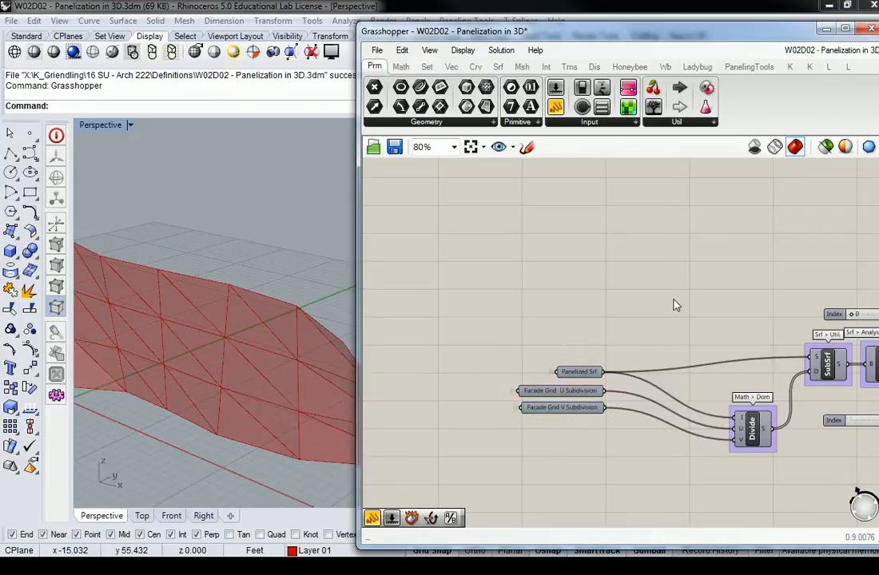
- Add a Cluster Input component at the start of the copied chain, just above the wire leaving the Panelized Srf parameter
scroll(675, 304, down, 3)
right_drag(487, 294, 642, 131)
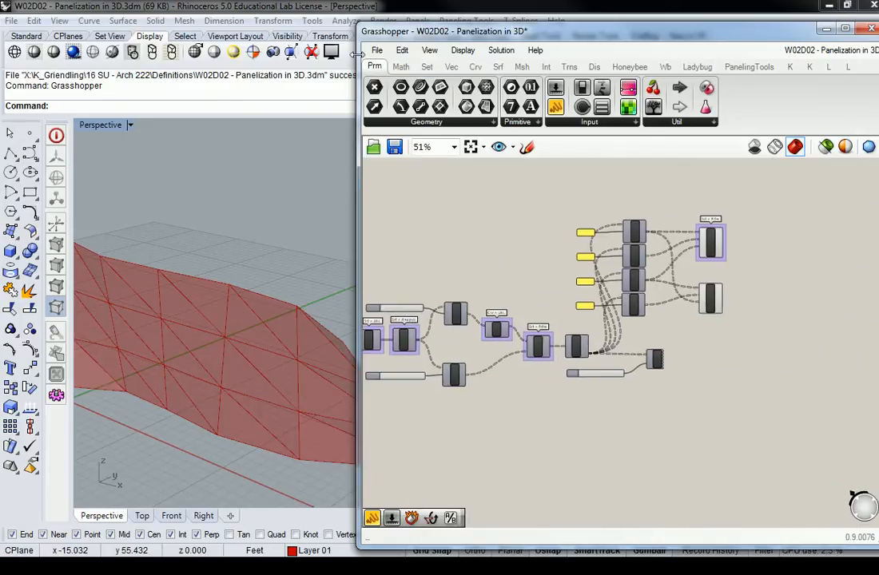
click(688, 124)
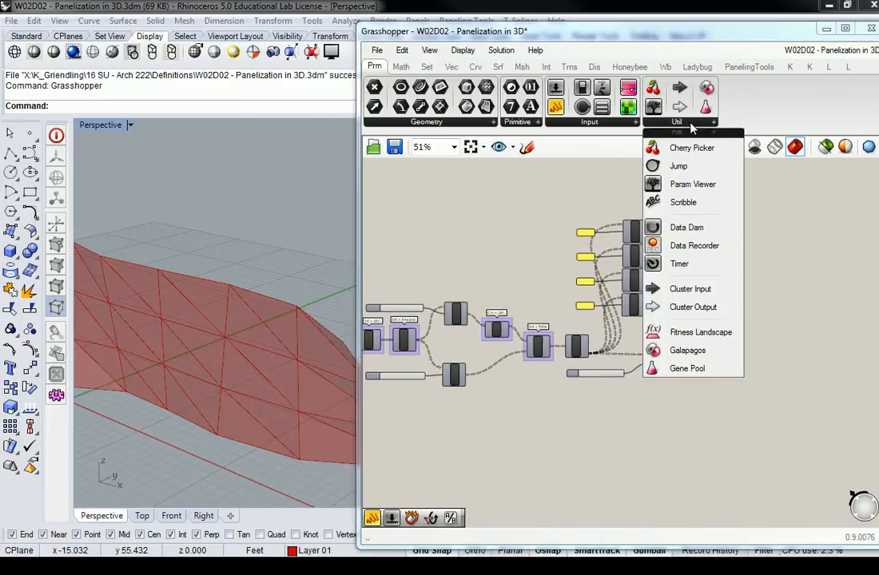
click(688, 295)
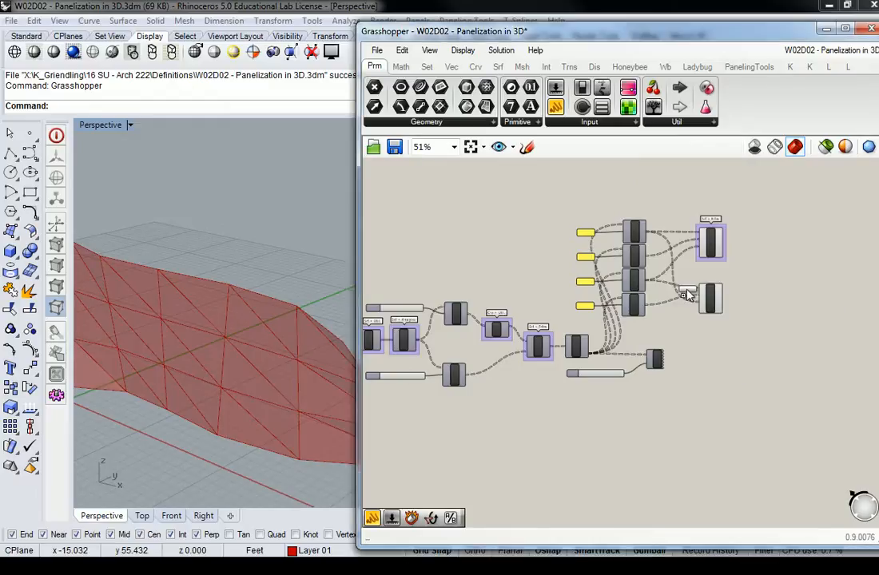
scroll(692, 330, down, 3)
click(488, 339)
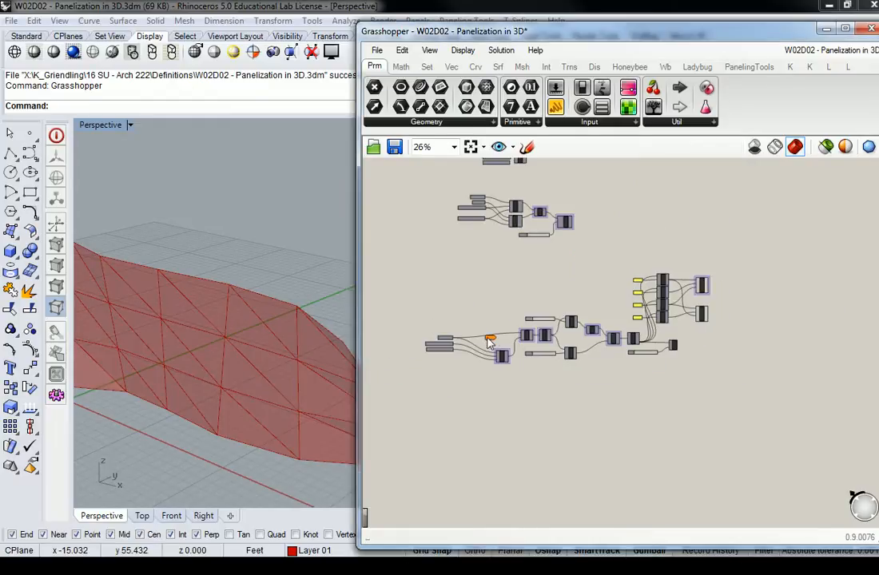
scroll(485, 342, up, 5)
right_drag(485, 342, 726, 359)
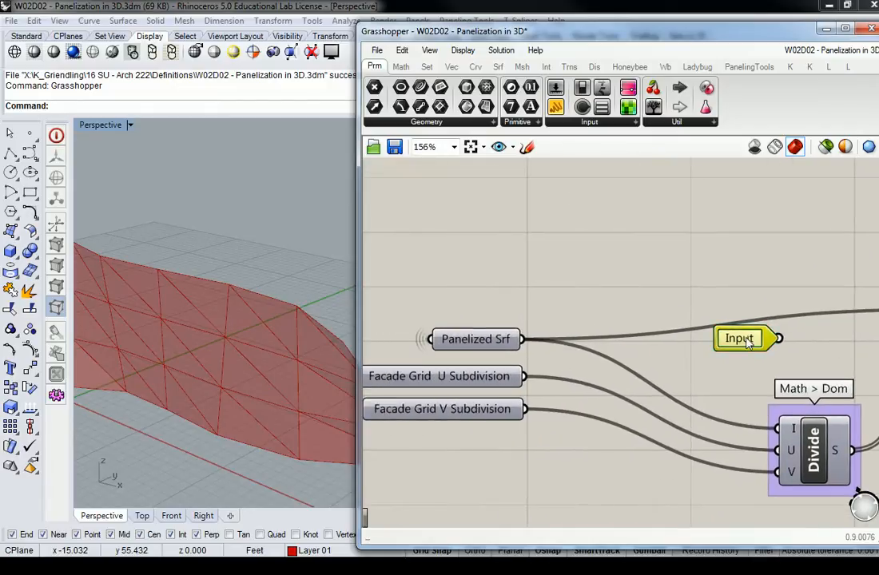
drag(749, 346, 635, 276)
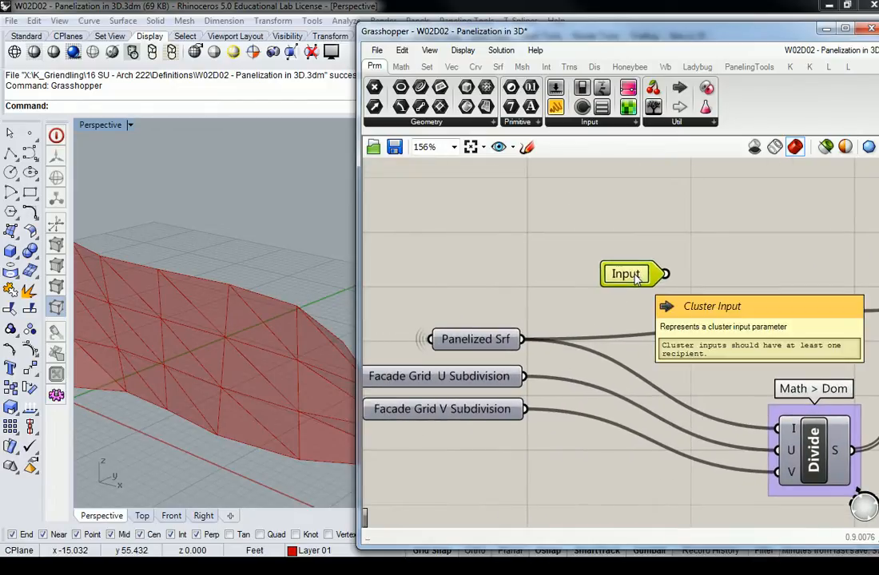
- Set the name of the new Cluster Input to "Surface" in its cluster properties
scroll(633, 276, down, 1)
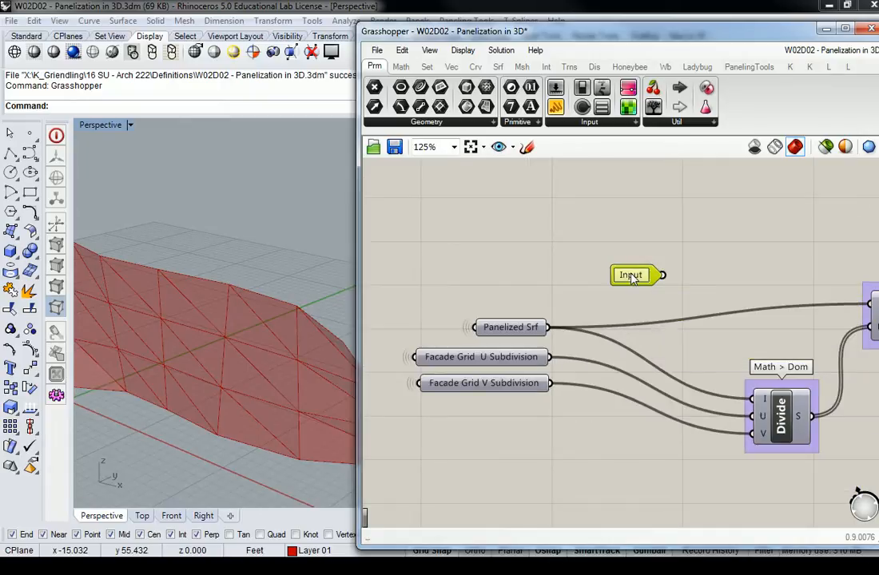
double_click(634, 280)
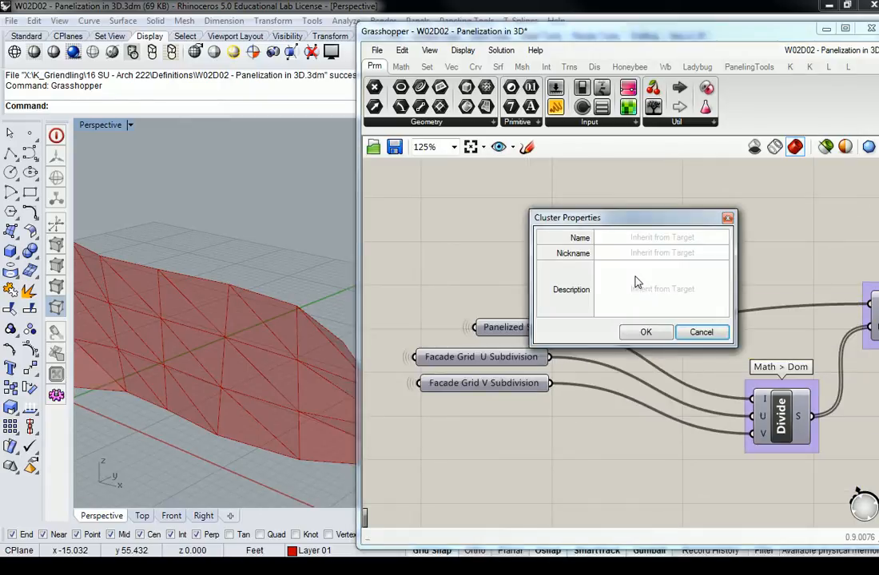
click(654, 238)
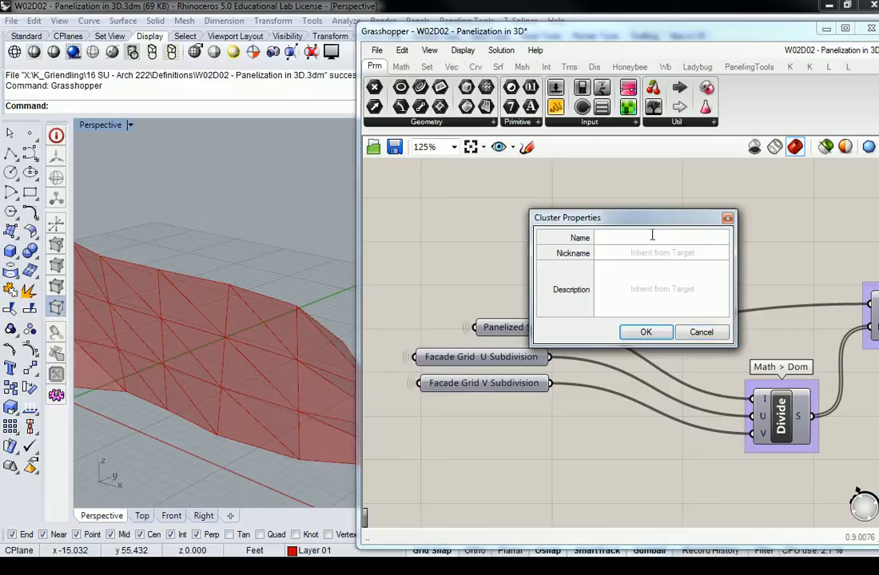
drag(645, 225, 708, 327)
text(Surface)
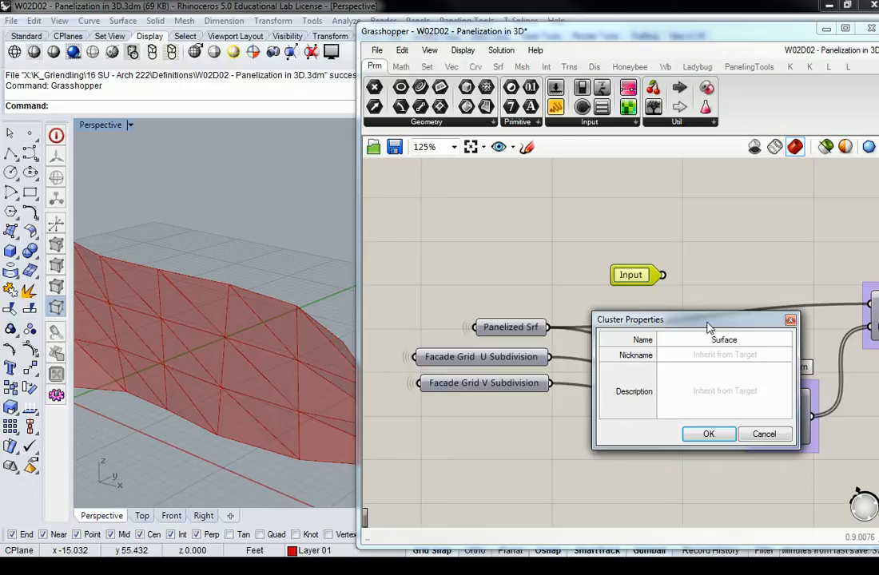
click(708, 434)
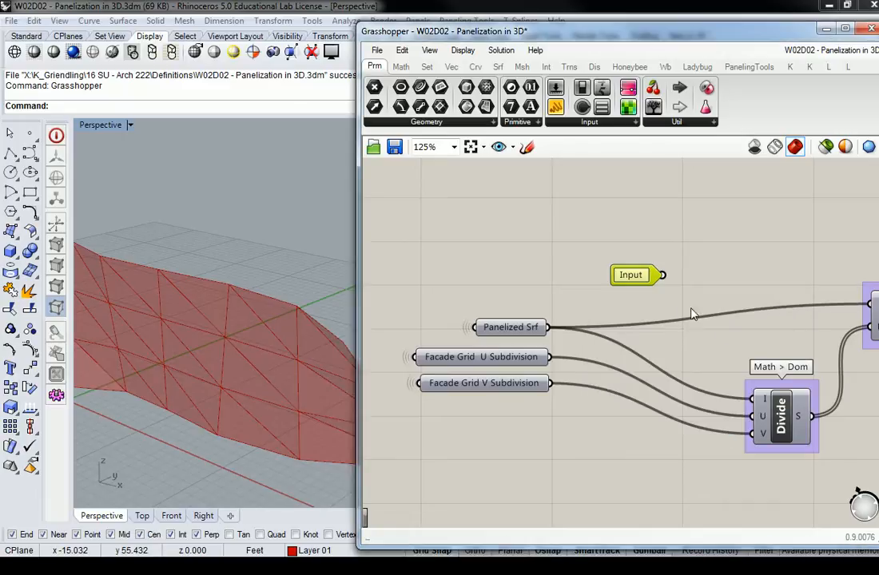
- Give the Cluster Input the nickname "Surface"
double_click(631, 276)
click(668, 252)
drag(665, 221, 724, 316)
text(Sur)
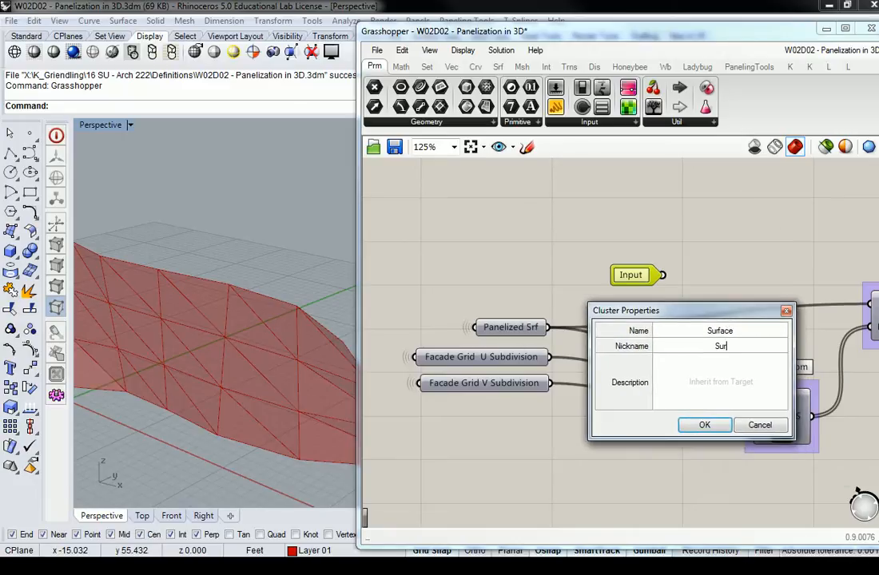
text(face)
click(703, 425)
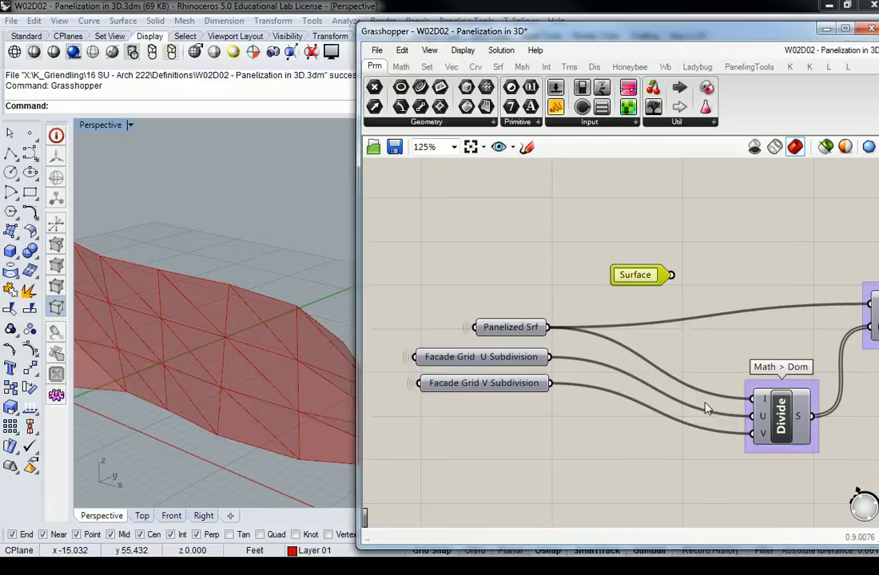
- Set the description of the Surface cluster input to "Surface or Brep for triangulation"
double_click(643, 277)
click(689, 251)
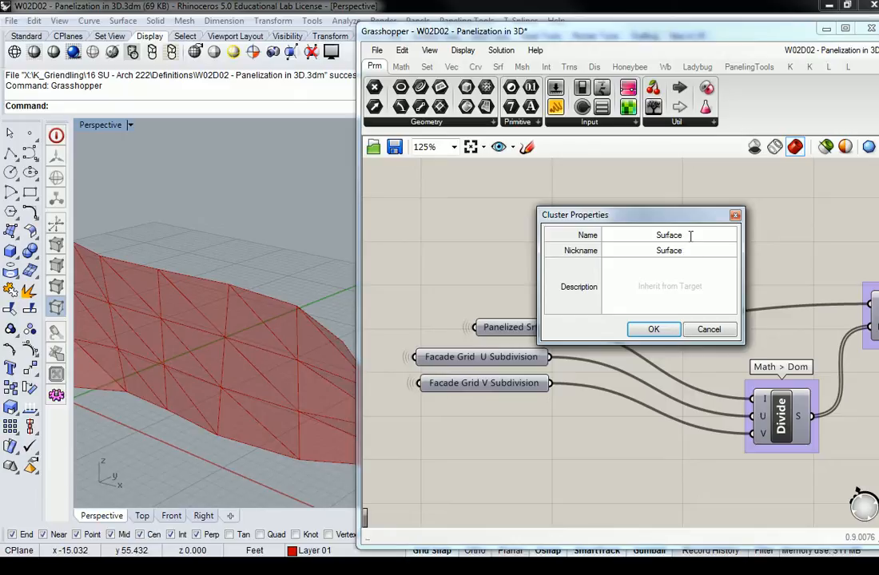
click(675, 284)
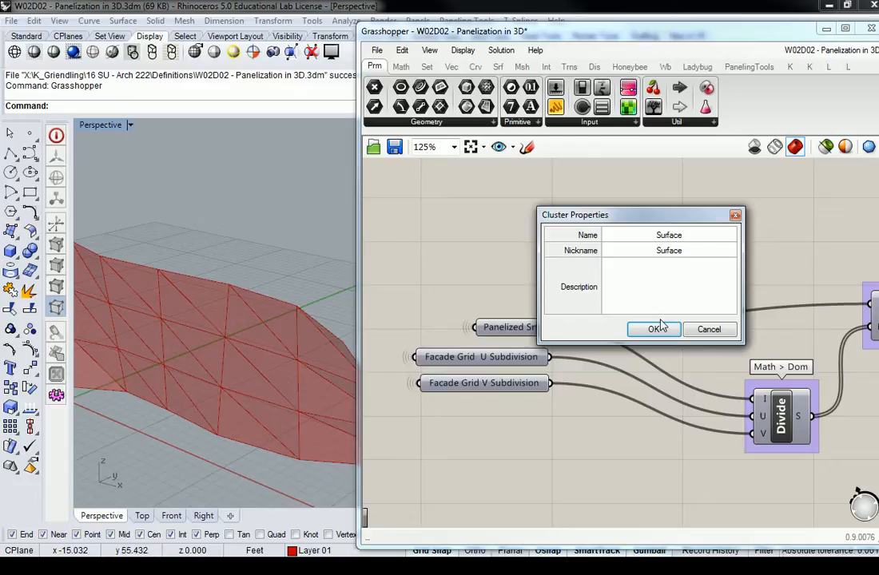
text(Surface or BRE)
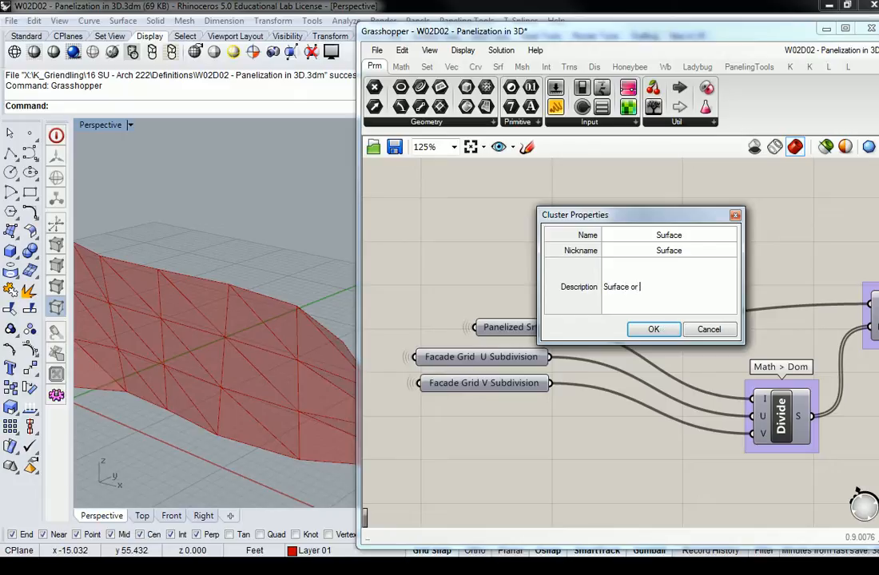
key(BackSpace)
key(BackSpace)
text(re)
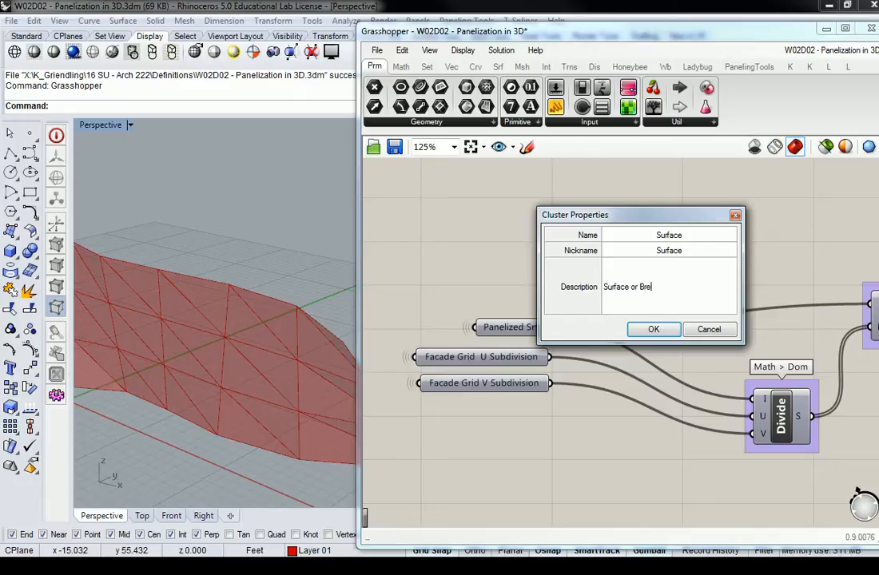
text(p for )
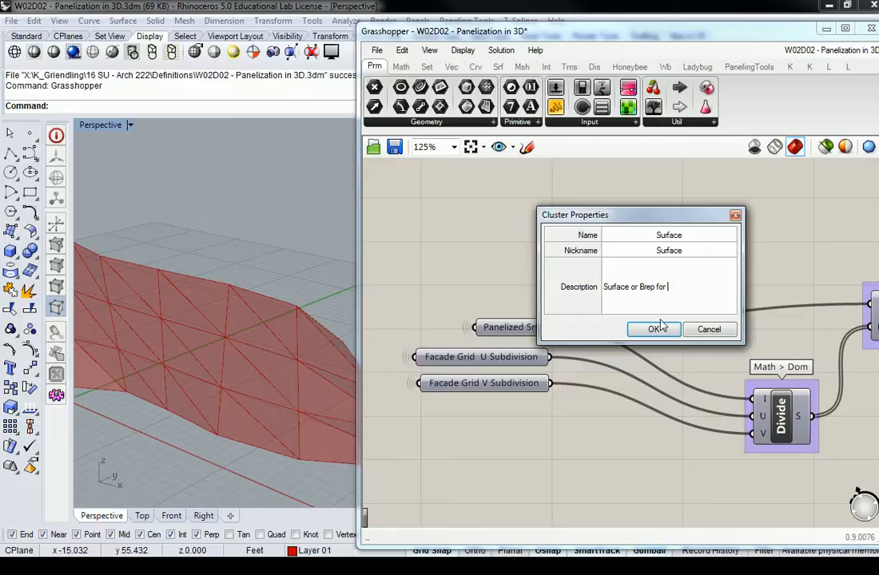
text(triangulation)
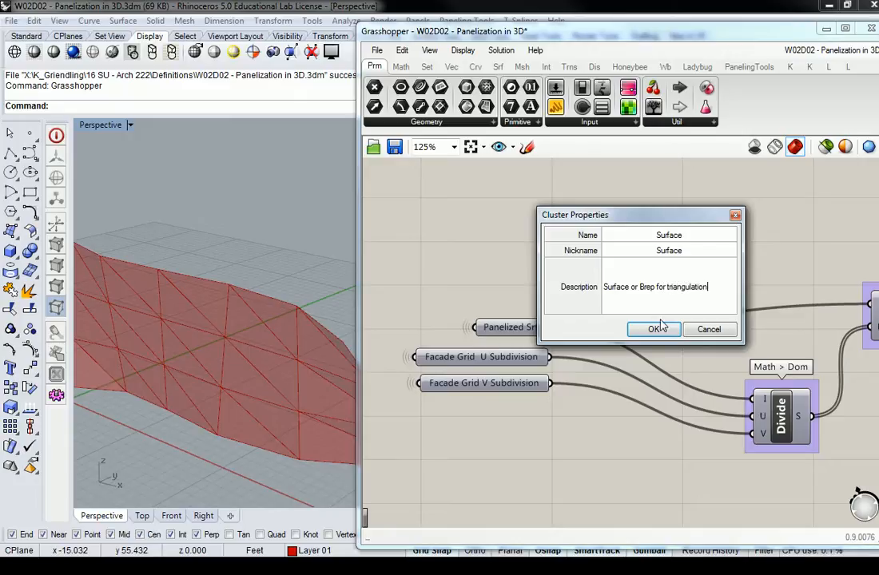
click(654, 328)
- Wire the Surface cluster input to Divide's I input and SubSrf's S input, and align it with the SubSrf input
right_drag(706, 273, 614, 280)
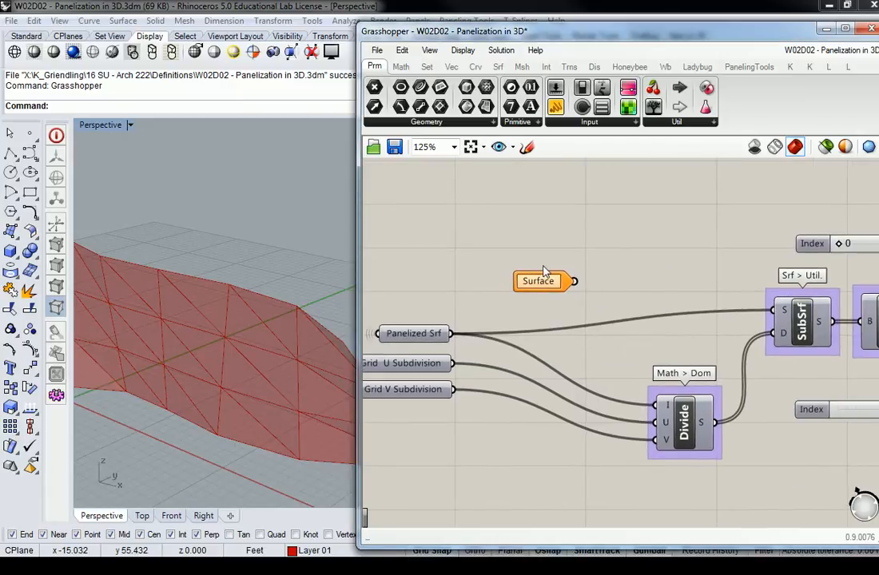
drag(549, 289, 655, 405)
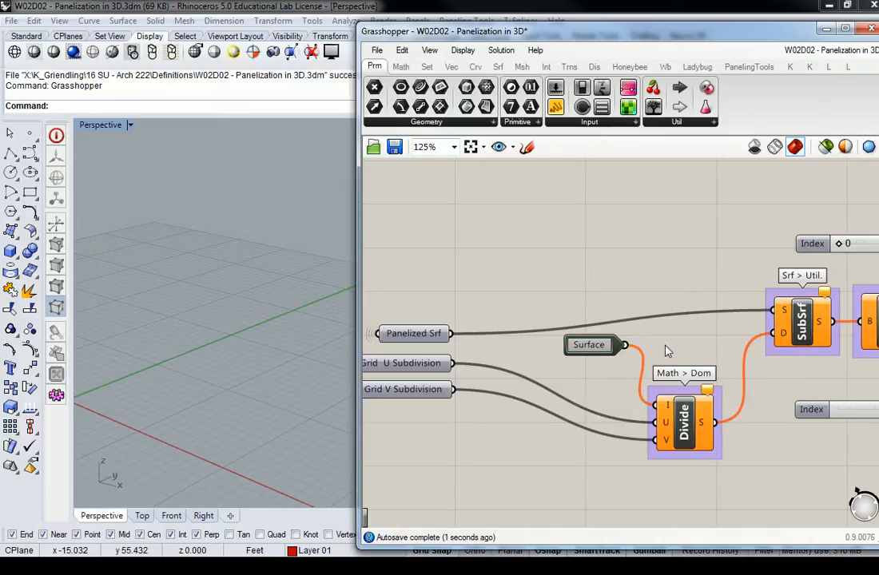
drag(625, 345, 773, 310)
drag(599, 349, 585, 317)
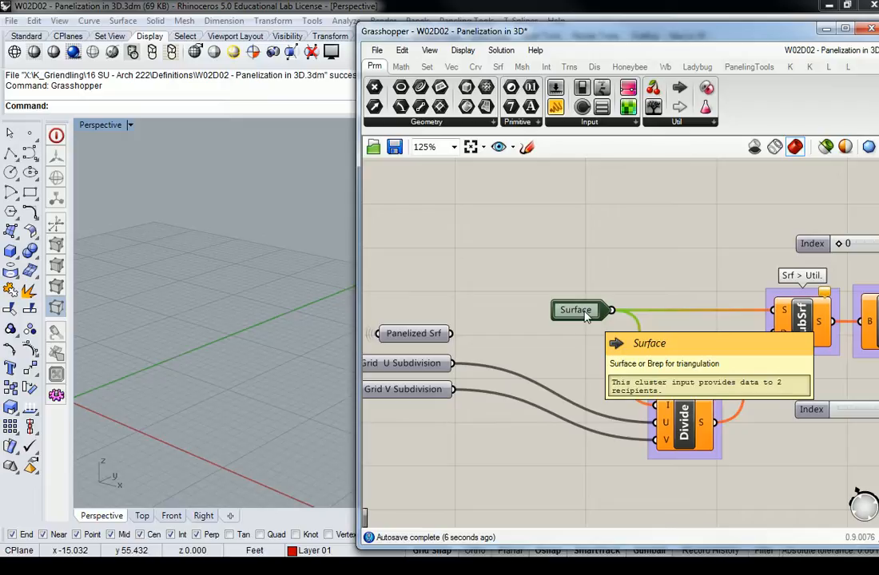
click(662, 287)
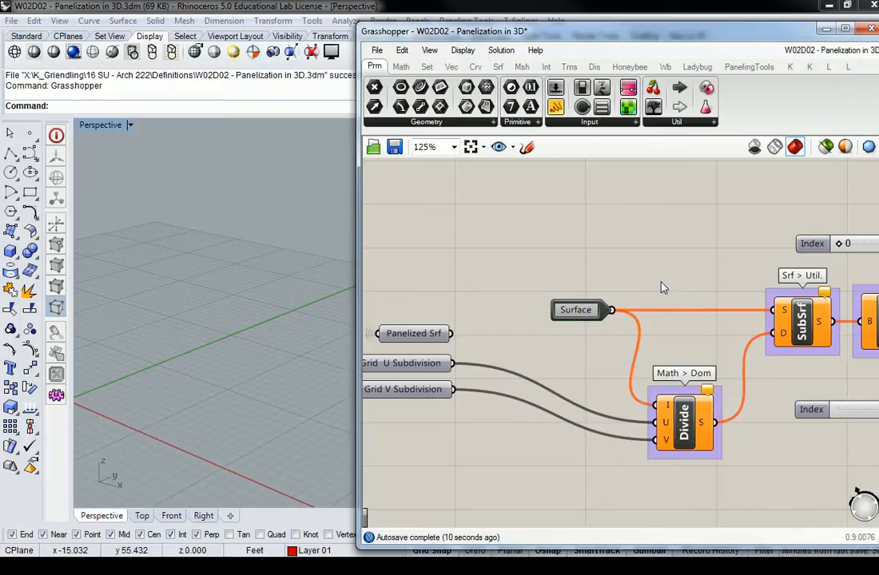
- Add a second Cluster Input over the Facade Grid subdivision wires and place a copy of it just below
scroll(664, 282, down, 2)
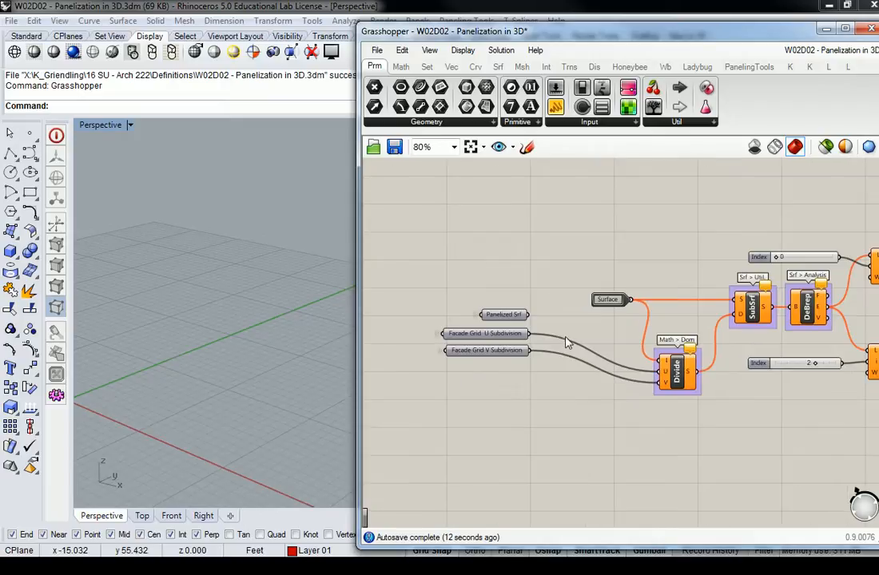
scroll(515, 355, up, 3)
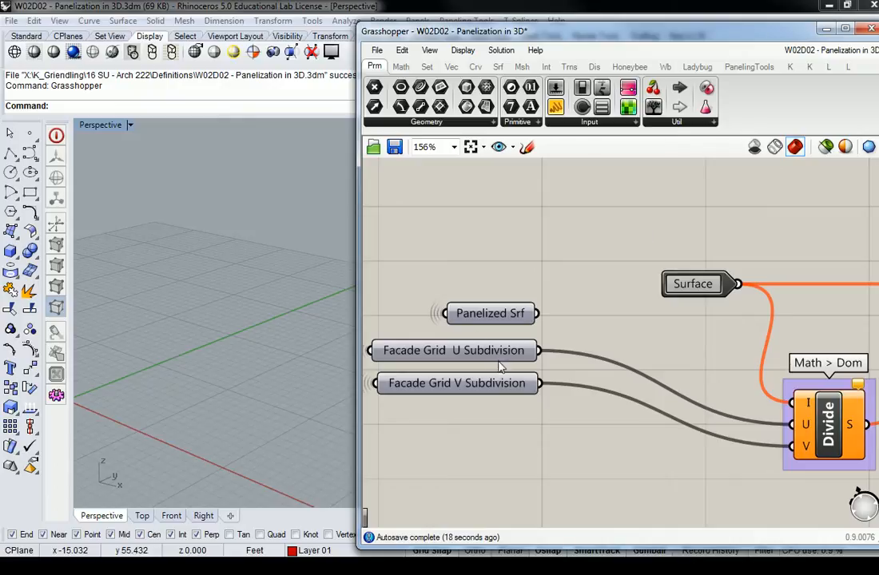
mouse_move(499, 367)
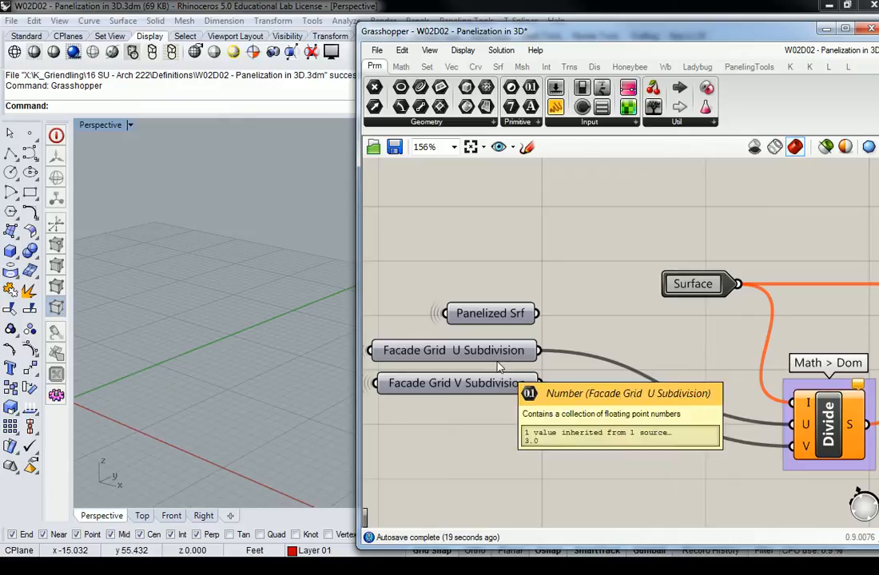
click(700, 124)
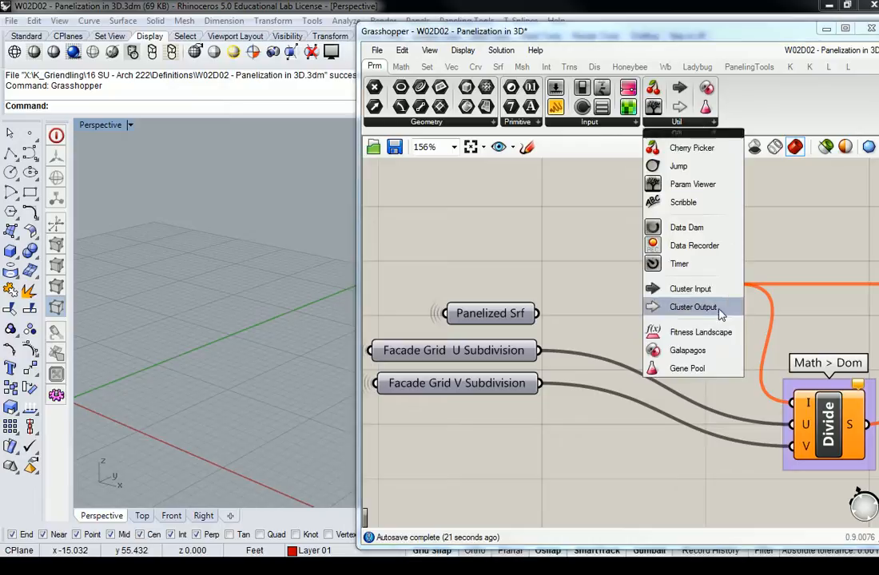
click(671, 287)
click(638, 356)
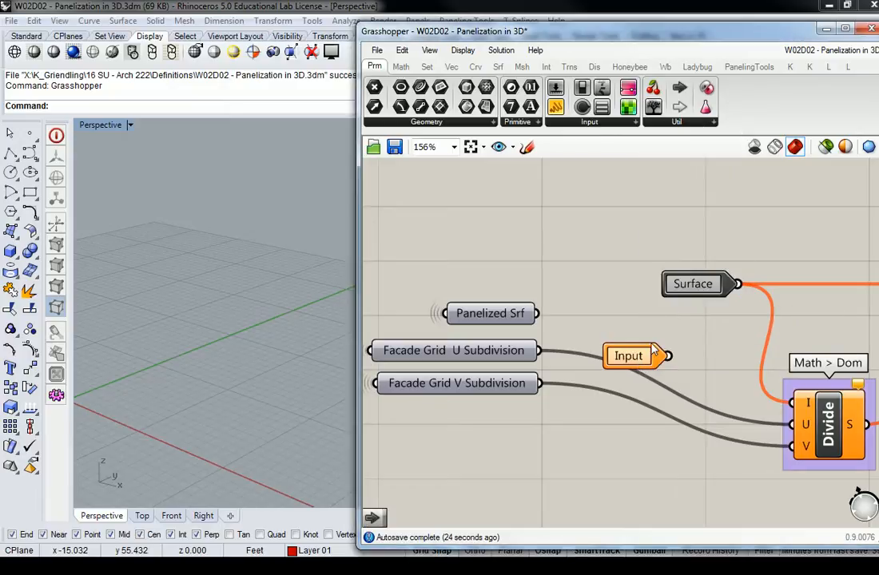
key(ctrl+c)
key(ctrl+v)
drag(646, 364, 643, 427)
- Set both the name and the nickname of the upper new Cluster Input to "U Subdivision"
double_click(638, 357)
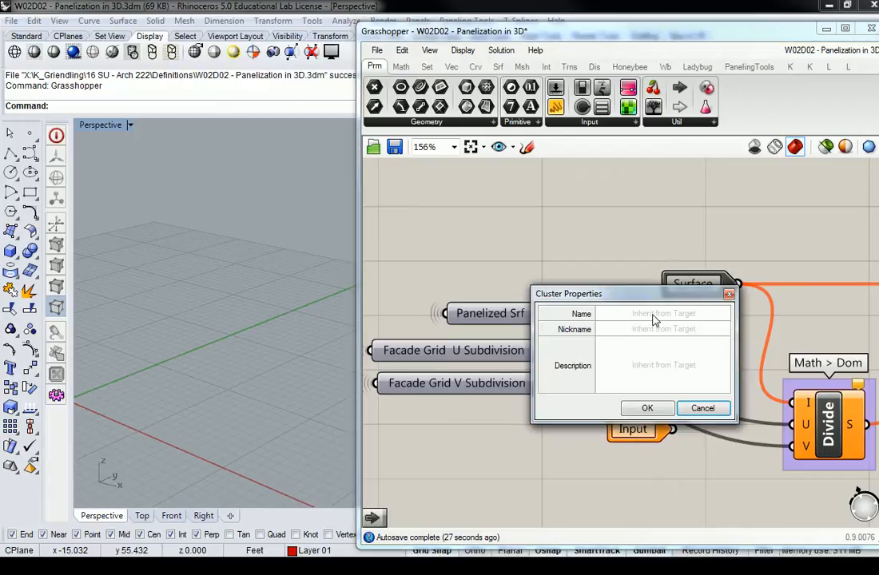
text(U Subdi)
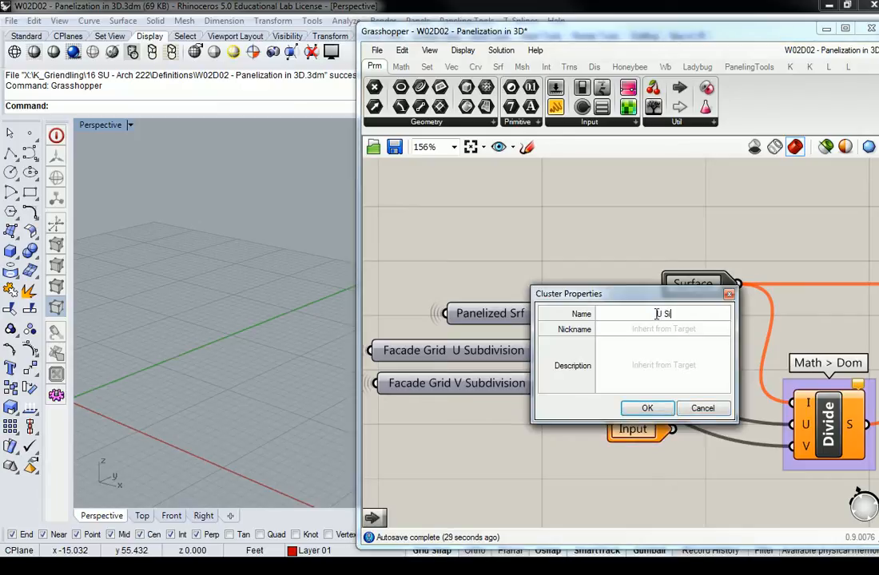
text(visions)
key(BackSpace)
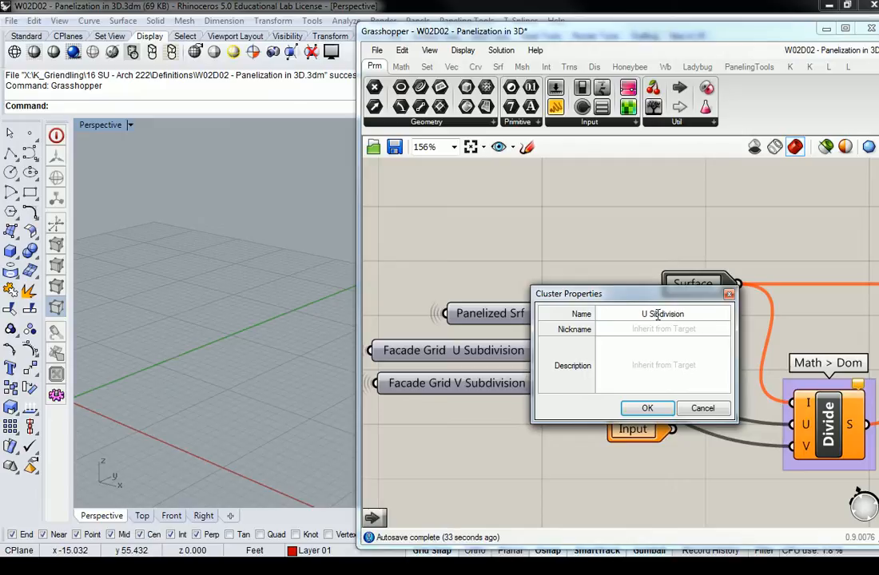
click(666, 313)
text(U)
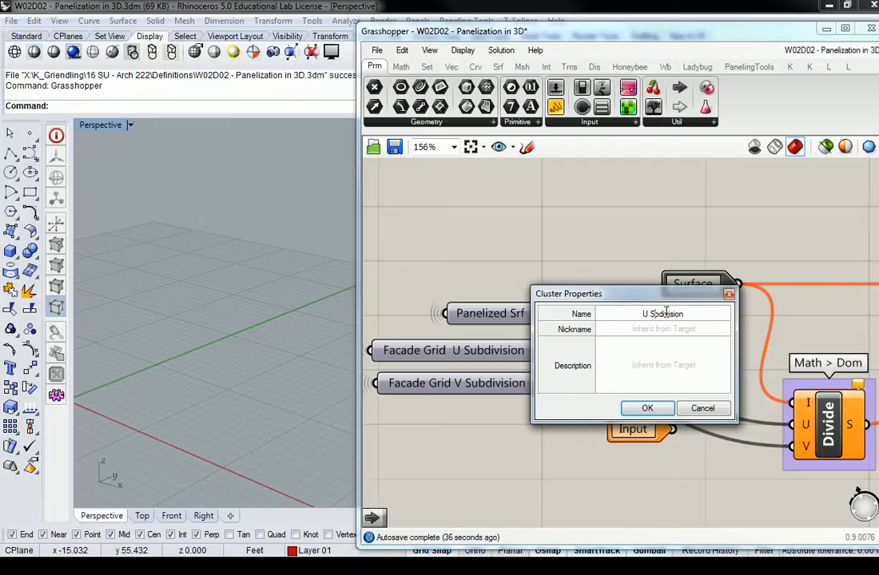
drag(700, 314, 609, 325)
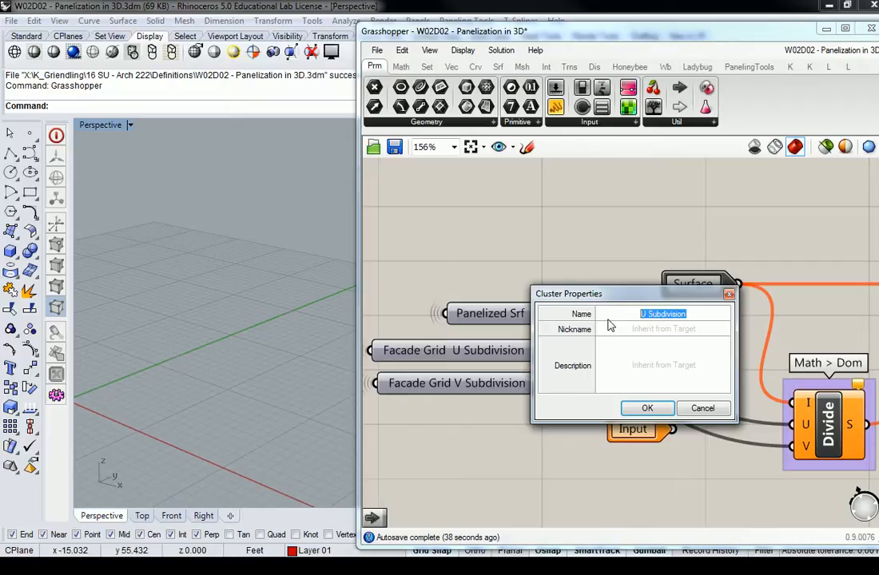
click(657, 330)
key(ctrl+v)
- Set the description of the U Subdivision input to "Number of subdivisions in the U direction"
click(673, 362)
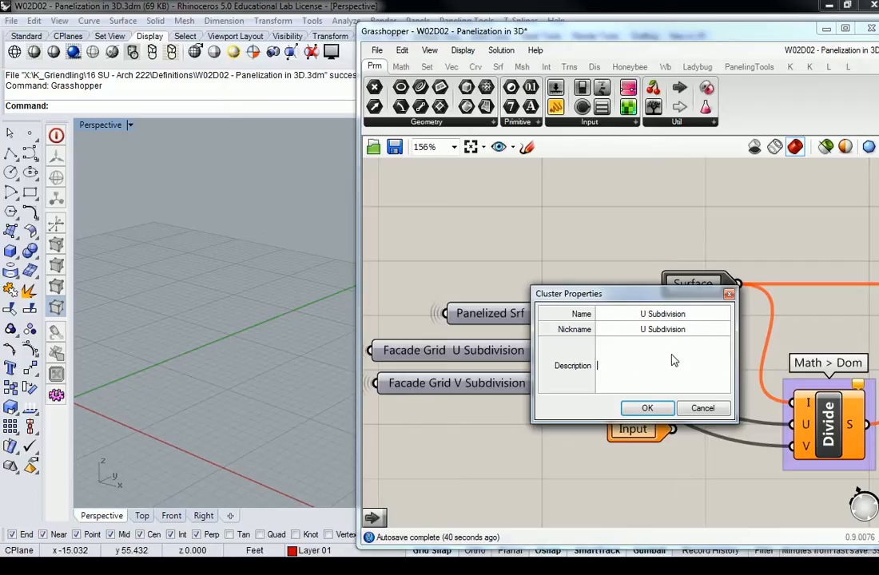
text(Number of )
text(subdivisi)
text(ons in the U dir)
text(ection)
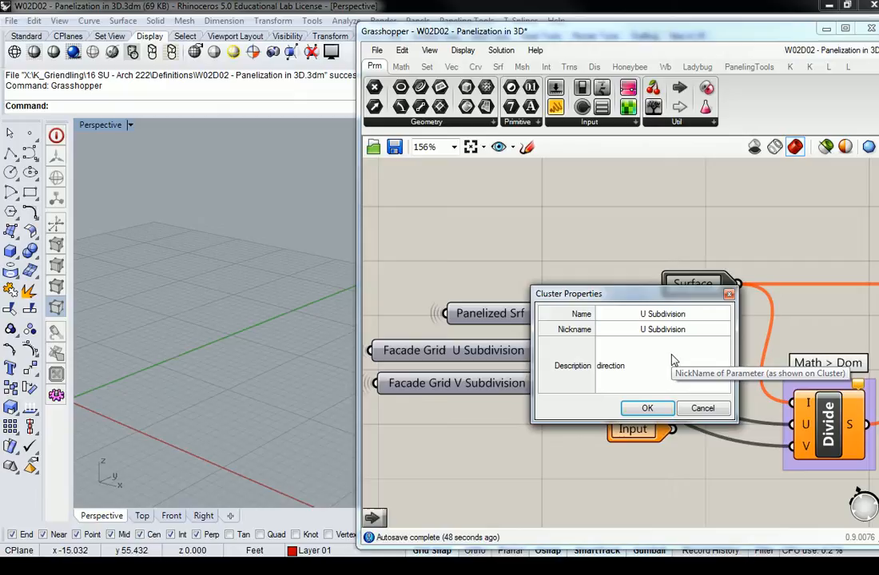
click(647, 409)
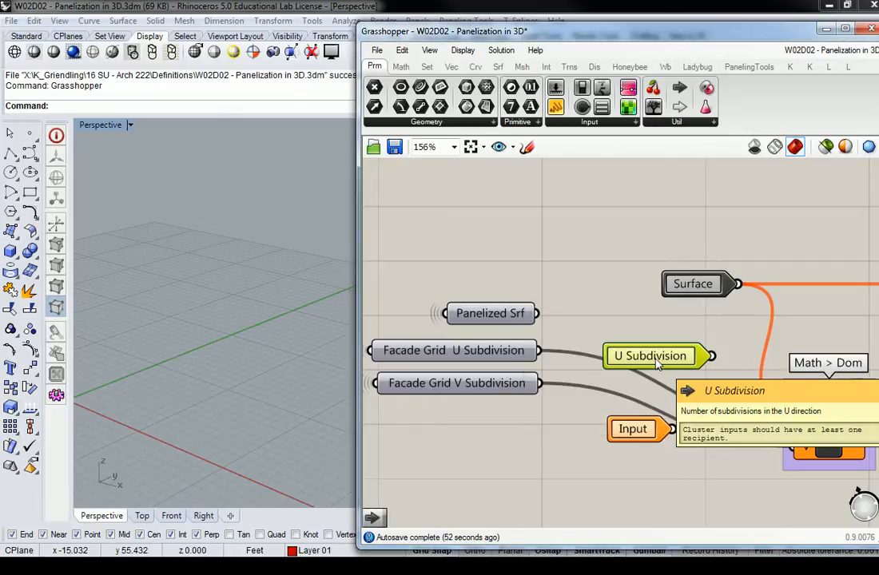
- Set the name of the remaining unnamed Cluster Input below to "V Subdivision"
right_drag(657, 364, 583, 327)
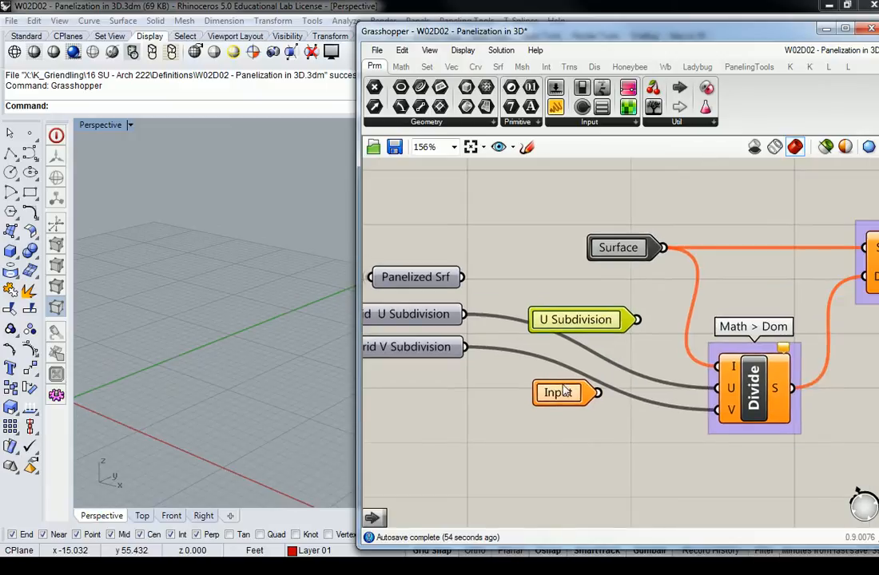
double_click(564, 397)
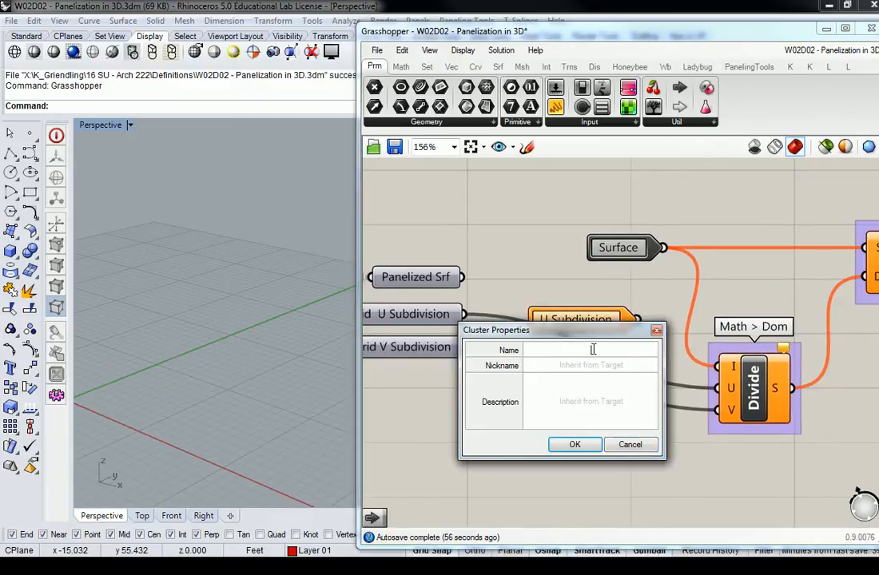
key(ctrl+v)
key(Home)
key(Delete)
text(V)
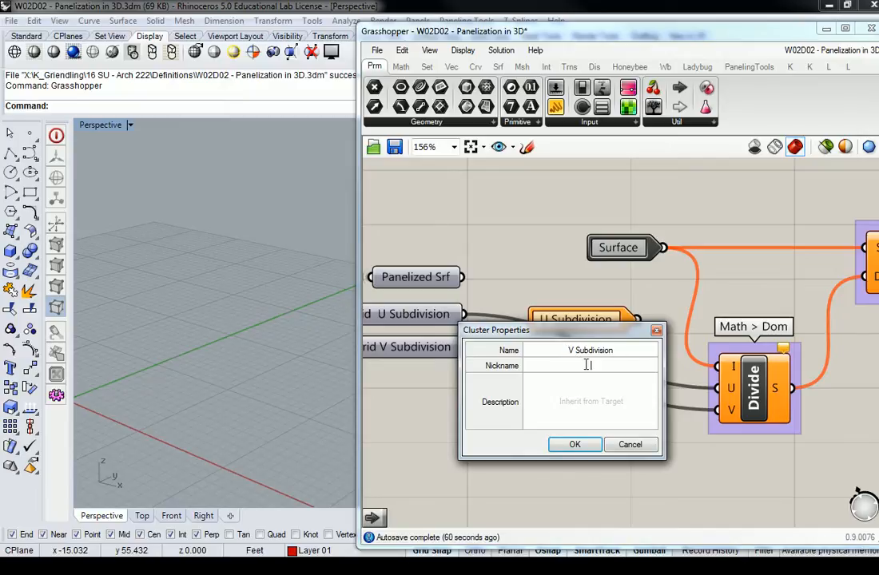
- Give the lower Cluster Input the nickname "V Subdivision"
click(588, 365)
key(ctrl+v)
double_click(570, 365)
key(ctrl+v)
key(Tab)
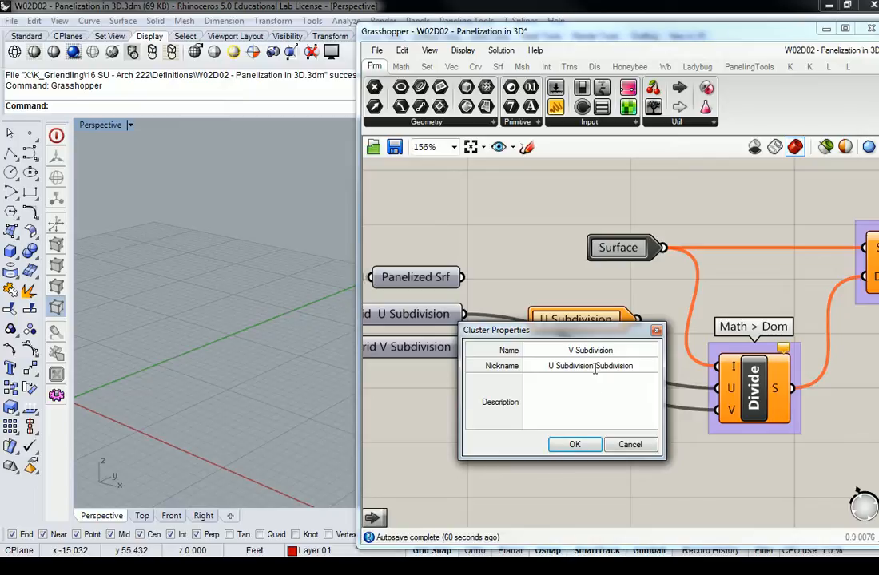
click(592, 364)
drag(594, 365, 535, 365)
text(V)
- Describe the V Subdivision input as the number of subdivisions in the V direction
click(577, 391)
text(Number of subdivisions in t)
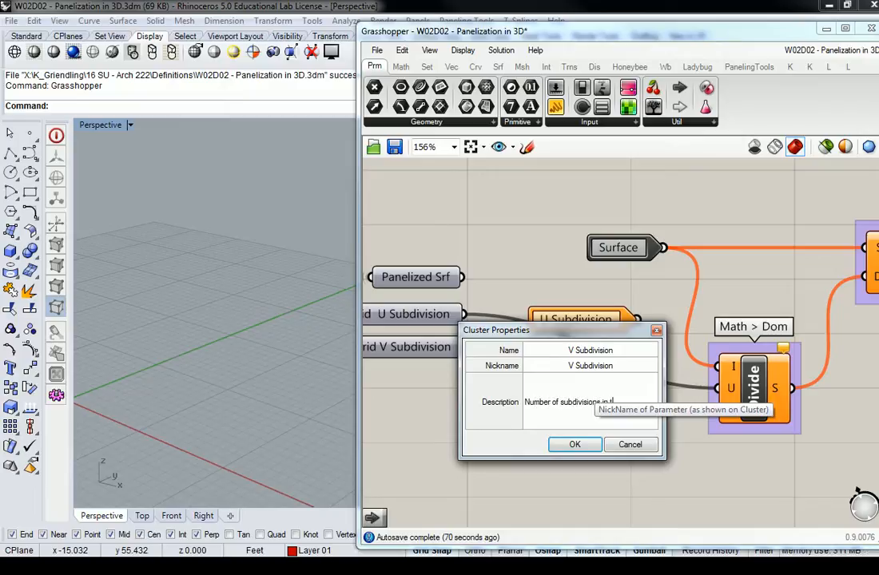
text(he direction)
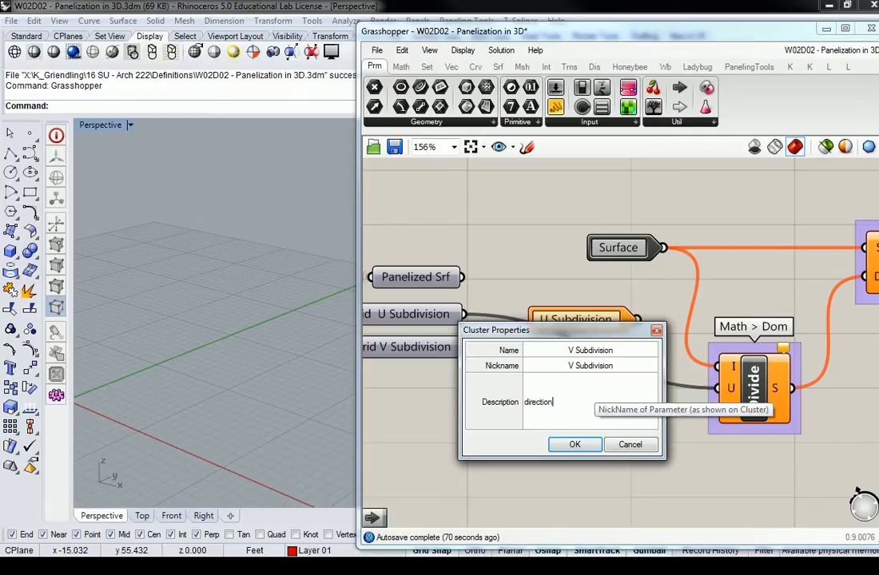
click(574, 444)
- Wire the U Subdivision and V Subdivision inputs to Divide's U and V inputs, and stack them beside the Divide component
click(601, 334)
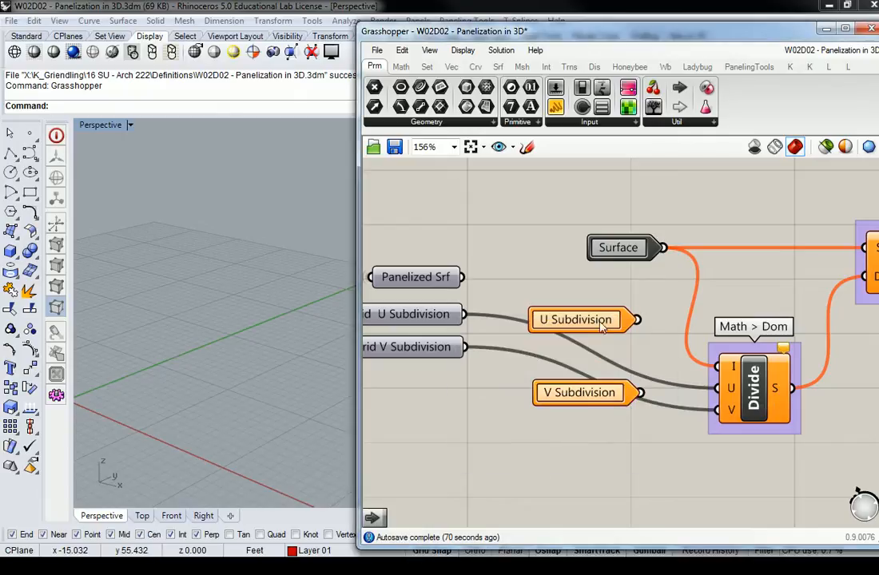
mouse_move(595, 334)
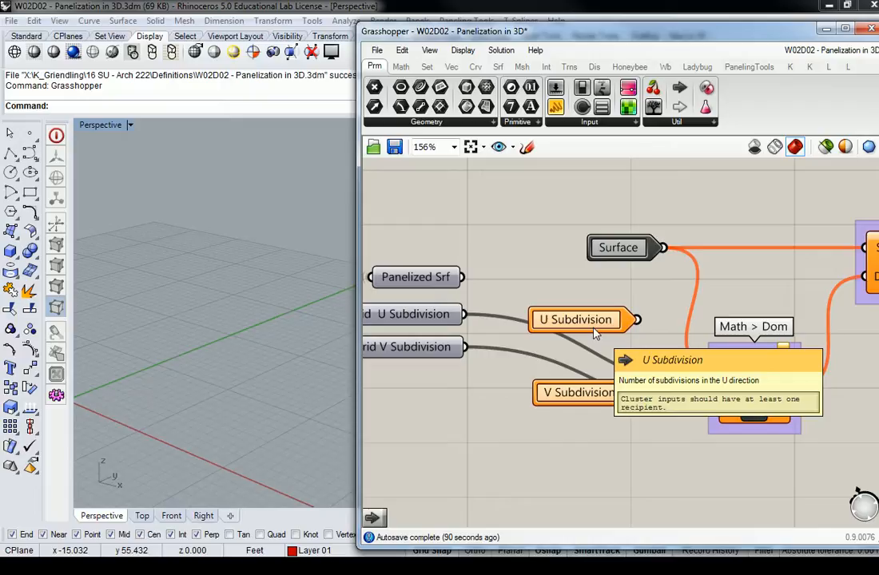
right_drag(673, 326, 643, 330)
drag(606, 323, 688, 393)
drag(609, 397, 689, 414)
drag(567, 329, 607, 415)
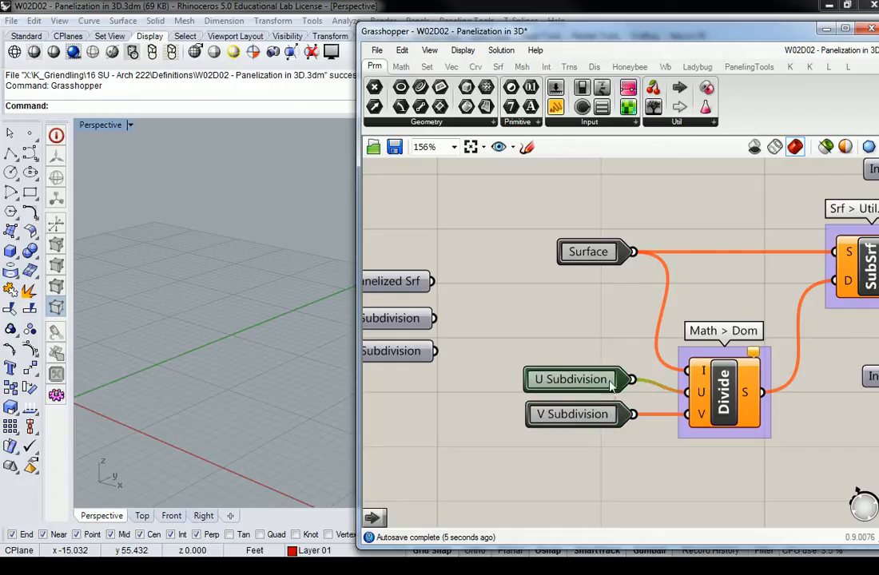
- Delete the original Panelized Srf, Facade Grid U Subdivision and Facade Grid V Subdivision parameters beside the copied chain
scroll(615, 332, down, 5)
right_drag(630, 319, 683, 320)
scroll(683, 320, down, 3)
right_drag(877, 291, 764, 330)
scroll(764, 328, up, 3)
scroll(782, 310, up, 2)
right_drag(501, 364, 734, 295)
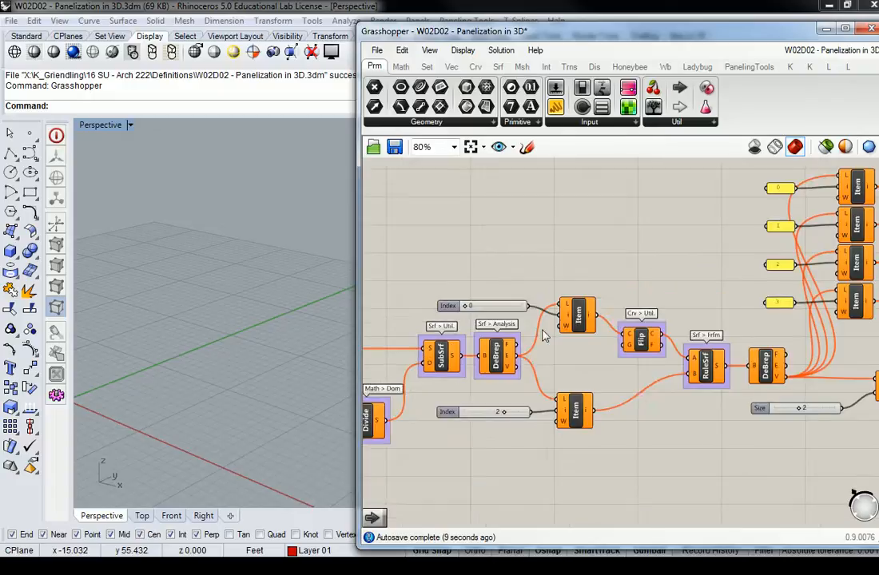
right_drag(560, 334, 799, 313)
drag(436, 315, 424, 418)
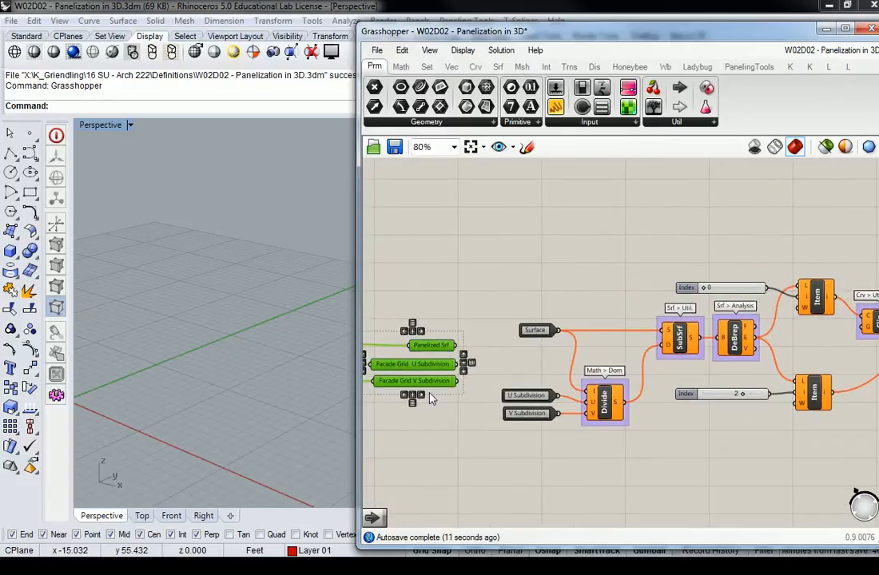
mouse_move(449, 350)
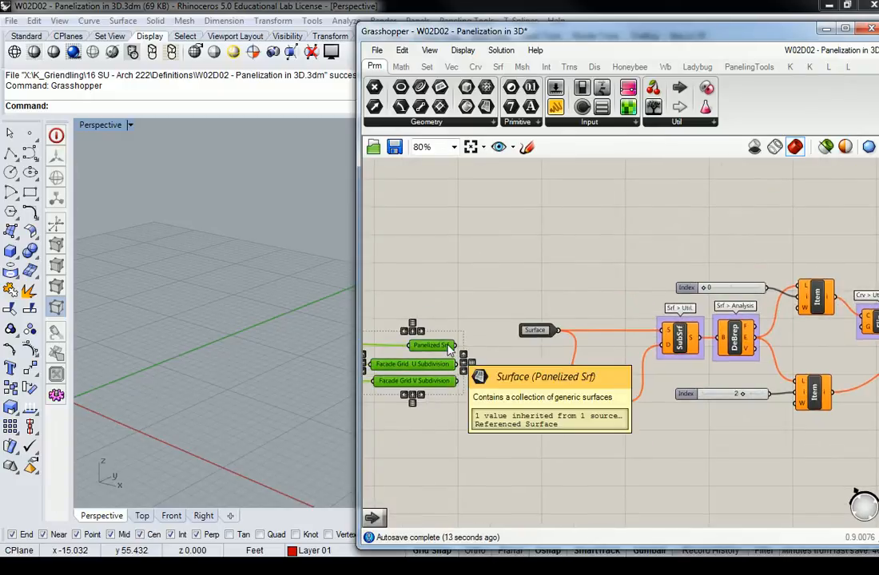
key(Delete)
- Add a Cluster Output beside the two Srf4Pt components at the end of the chain and open its properties
scroll(703, 356, down, 2)
right_drag(774, 318, 637, 340)
scroll(728, 332, down, 1)
scroll(764, 343, up, 3)
right_drag(823, 286, 658, 342)
right_drag(794, 281, 624, 300)
scroll(637, 300, up, 3)
click(607, 328)
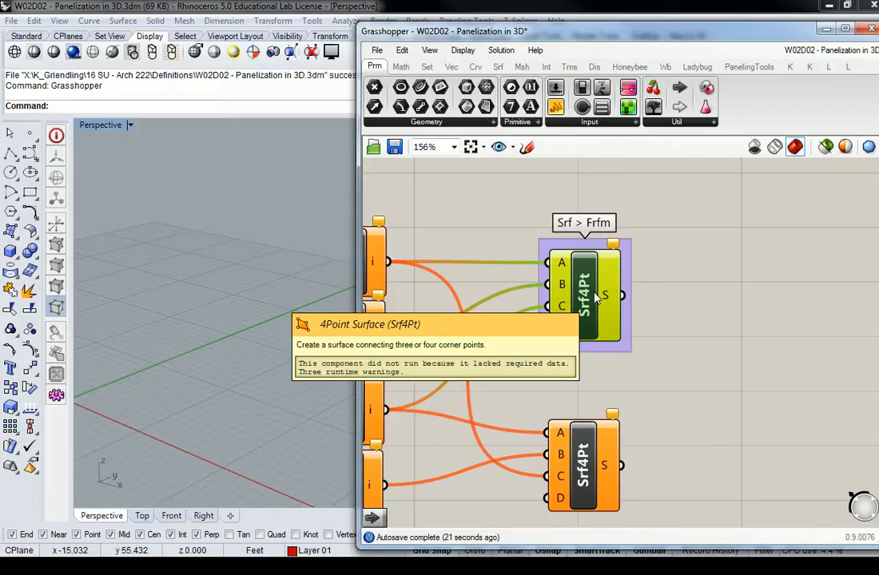
click(736, 249)
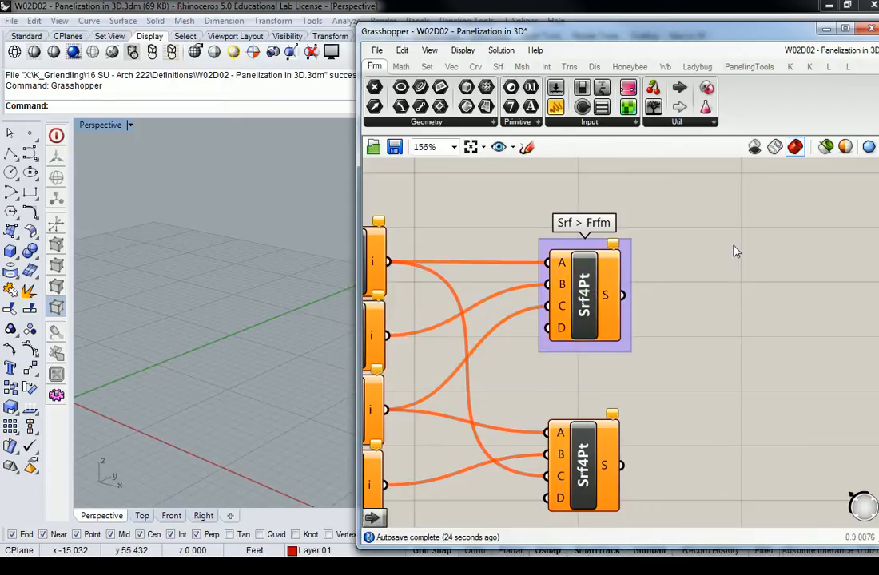
click(692, 123)
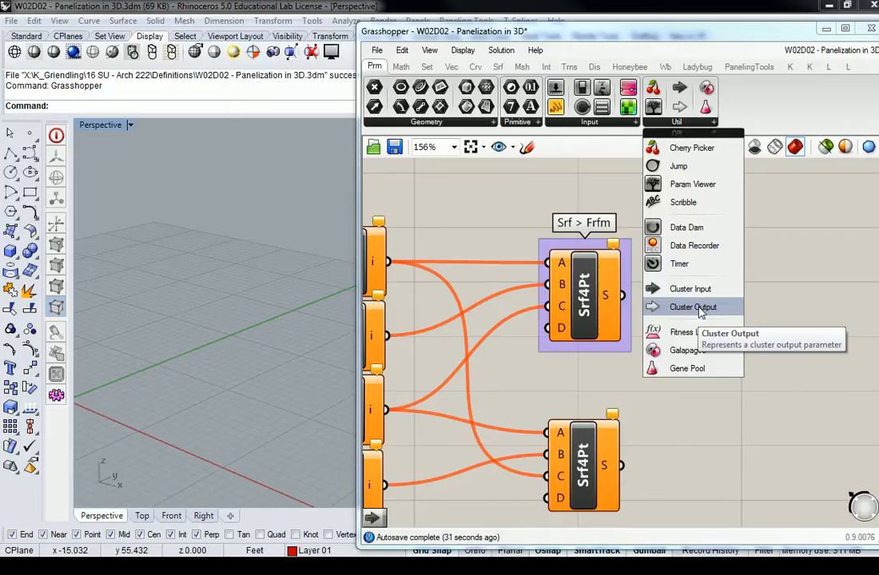
drag(700, 313, 739, 374)
click(672, 385)
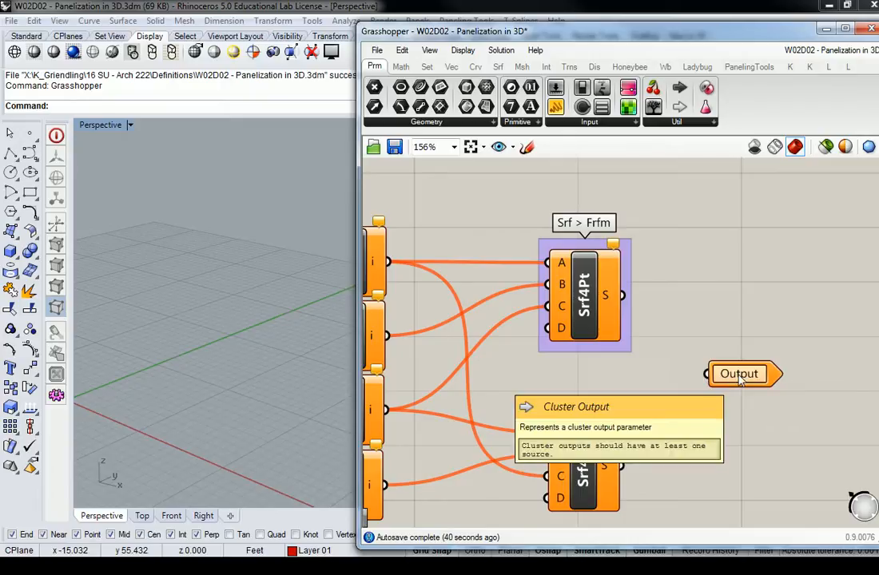
drag(740, 380, 731, 382)
double_click(731, 382)
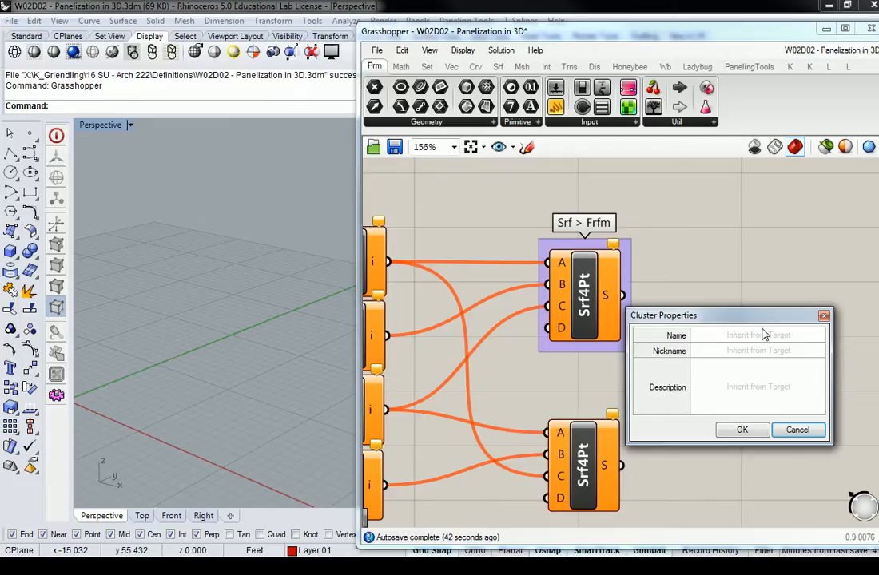
text(Surface)
key(BackSpace)
key(BackSpace)
key(BackSpace)
key(BackSpace)
key(BackSpace)
key(BackSpace)
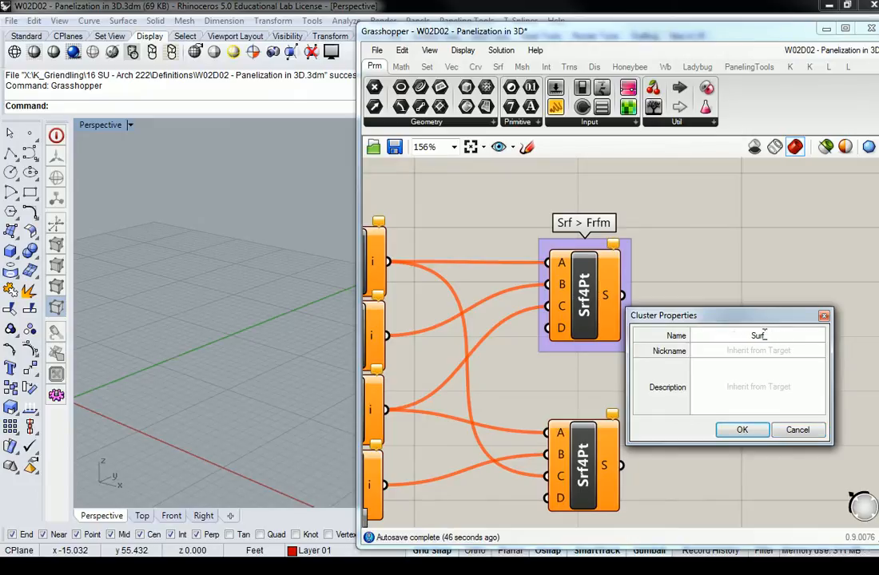
text(T)
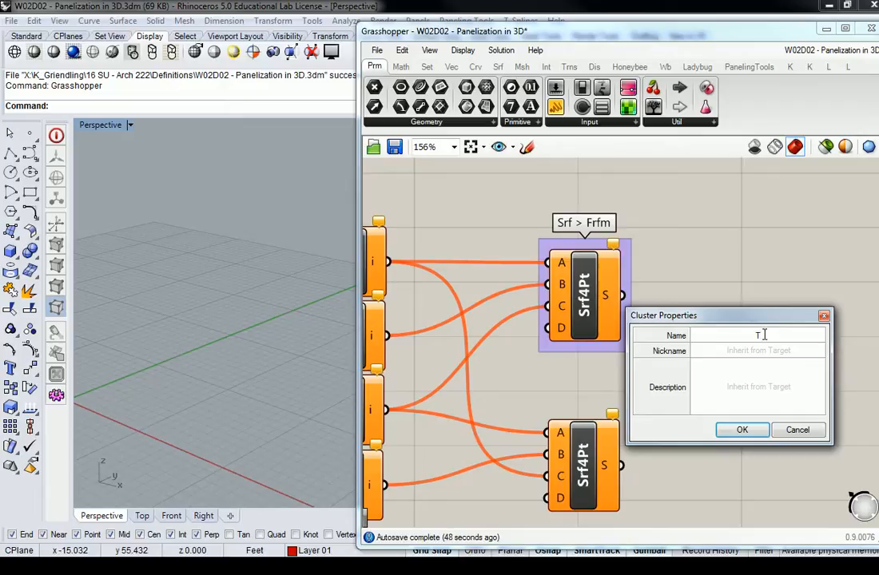
text(Panels)
key(BackSpace)
key(BackSpace)
key(BackSpace)
key(BackSpace)
key(BackSpace)
key(BackSpace)
- Set both the name and the nickname of the Cluster Output to "Panel Group A"
text(Panel Group A)
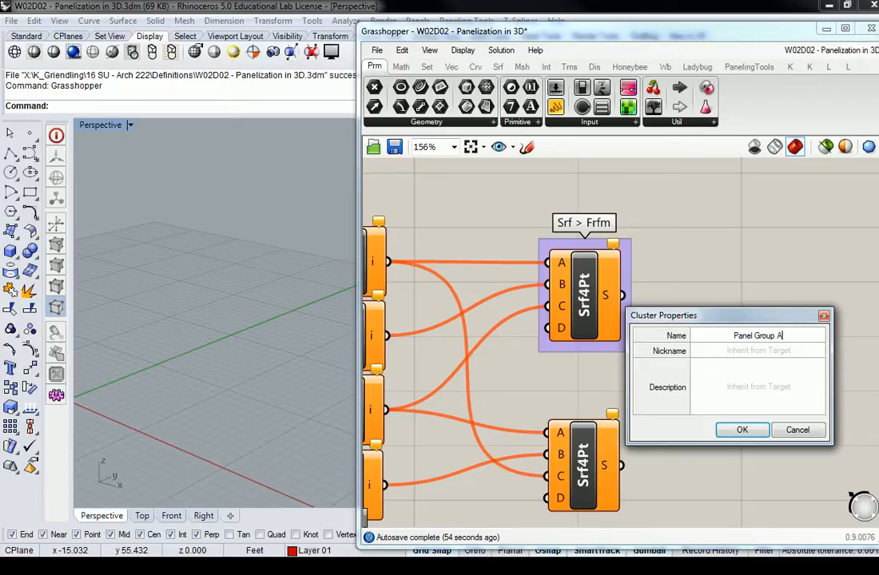
drag(785, 336, 732, 336)
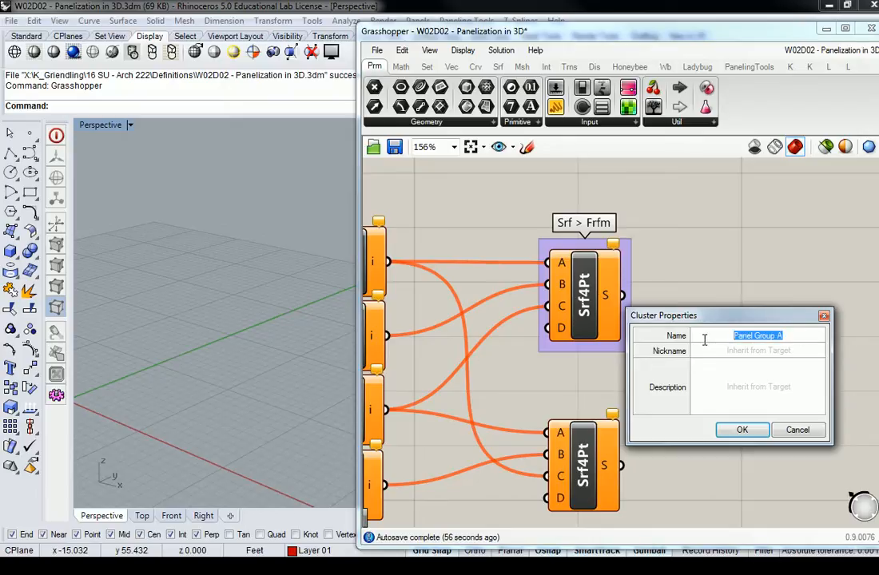
key(ctrl+c)
click(717, 352)
key(ctrl+v)
- Describe the Panel Group A output as "Triangulated panels in group A" and accept its properties
click(764, 386)
text(Triangu)
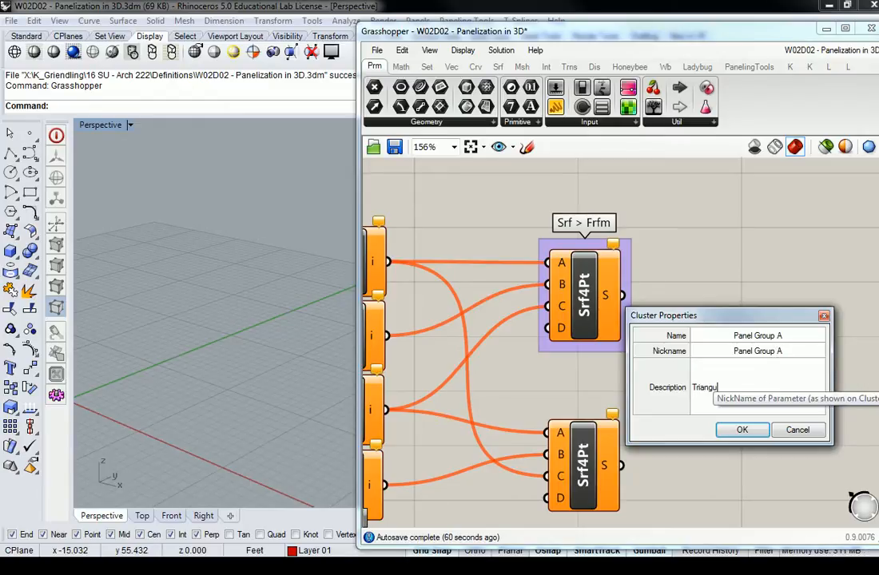
text(lated panels in group A)
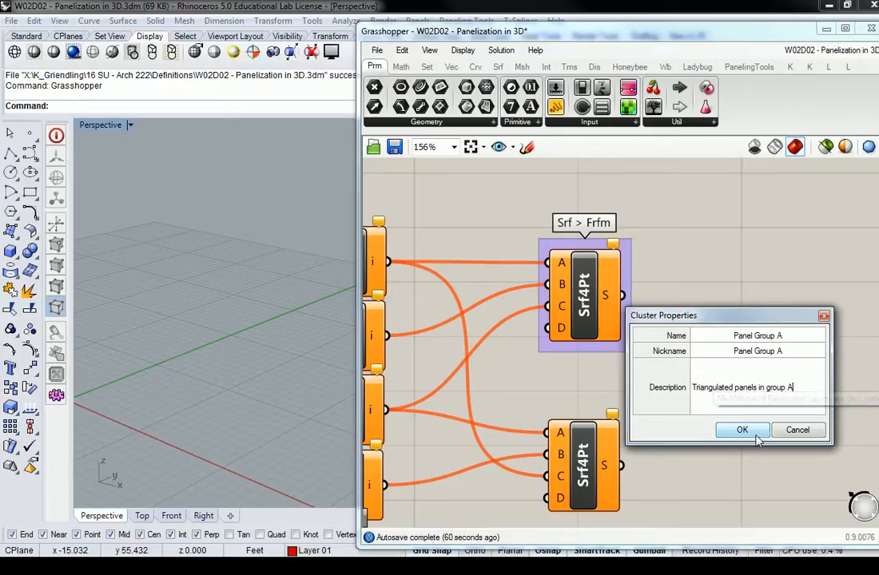
click(742, 430)
- Wire the upper Srf4Pt's surface output to Panel Group A and line the output up with the component
drag(755, 372, 751, 312)
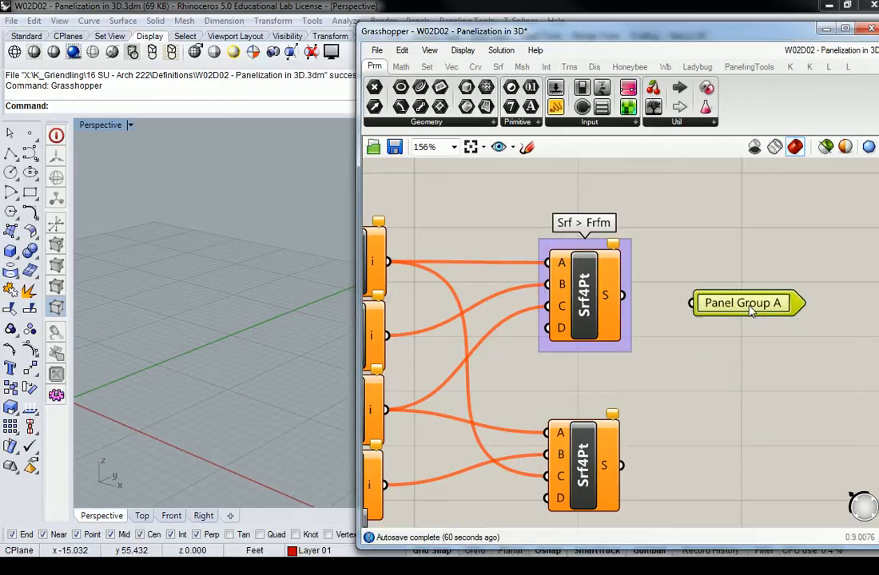
drag(622, 295, 691, 303)
drag(740, 317, 734, 310)
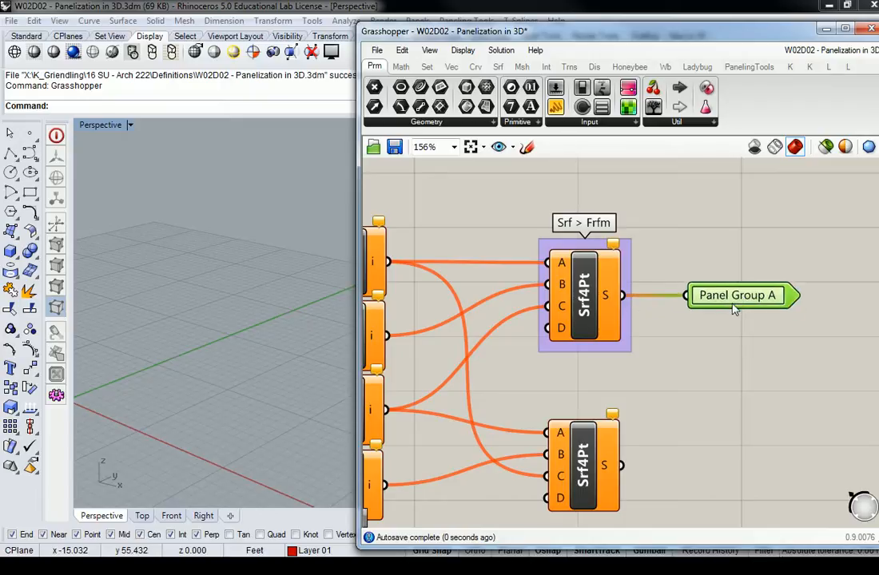
click(736, 336)
- Duplicate the Panel Group A output beside the lower Srf4Pt and change the copy's name and nickname to "Panel Group B"
click(737, 297)
alt+drag(736, 297, 729, 468)
double_click(729, 468)
double_click(777, 421)
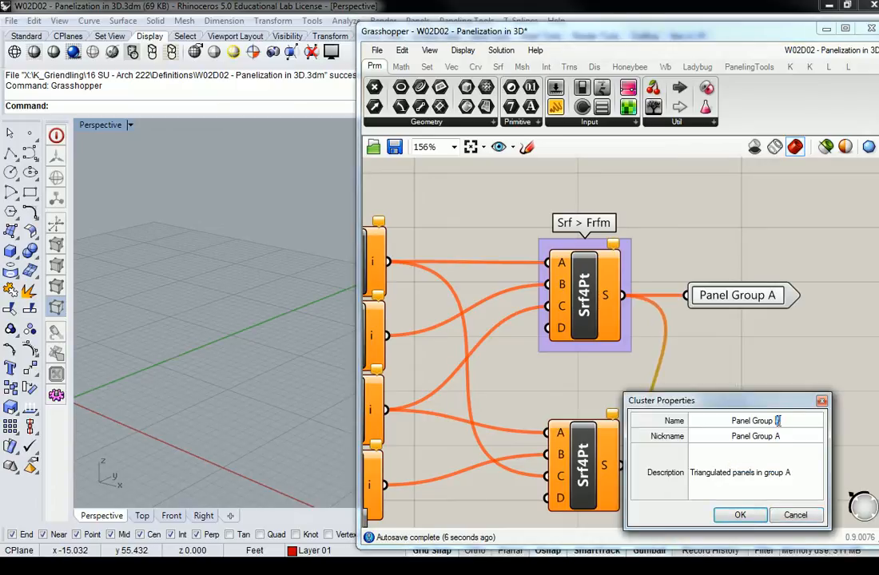
text(B)
double_click(777, 437)
text(B)
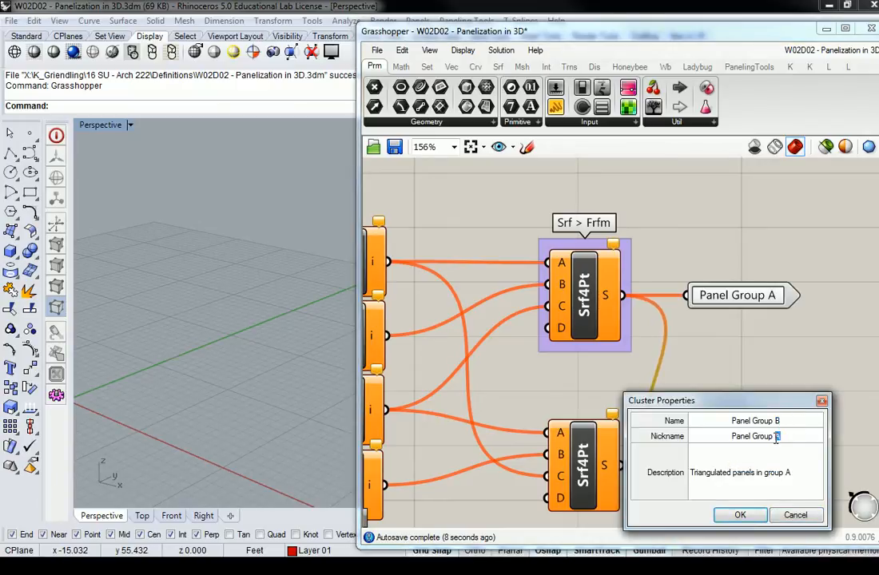
- Change the copy's description to "Triangulated panels in group B" and rewire it to the lower Srf4Pt's surface output
double_click(788, 473)
text(B)
click(738, 515)
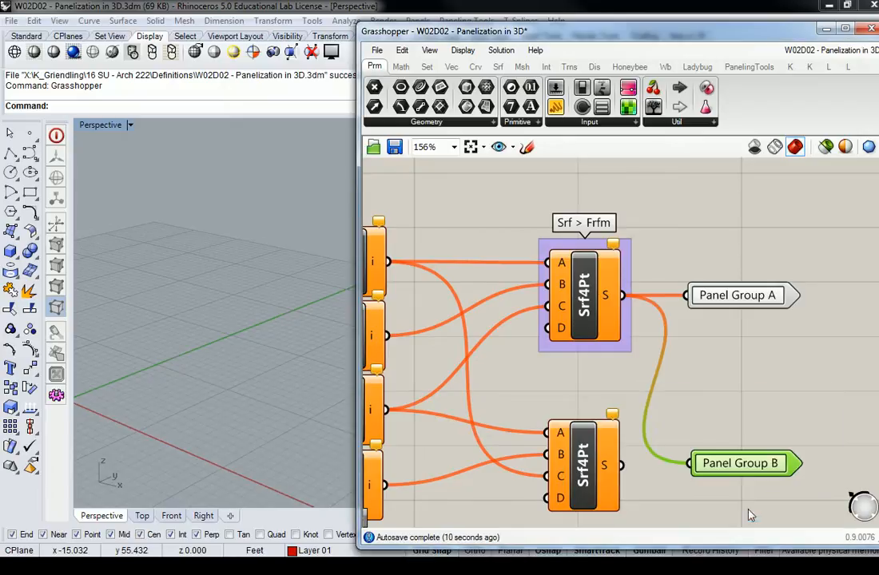
scroll(720, 420, down, 5)
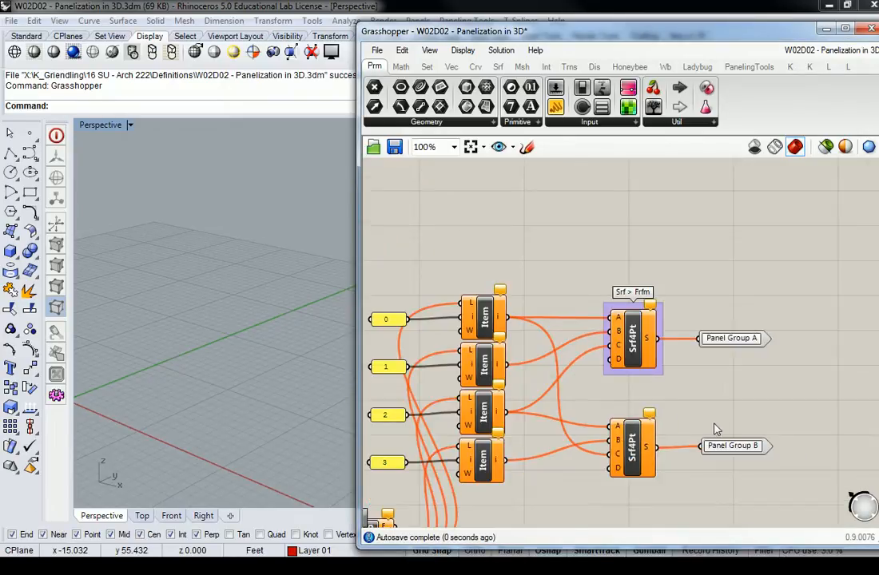
click(806, 324)
right_drag(466, 358, 506, 290)
scroll(511, 288, down, 2)
scroll(523, 275, up, 1)
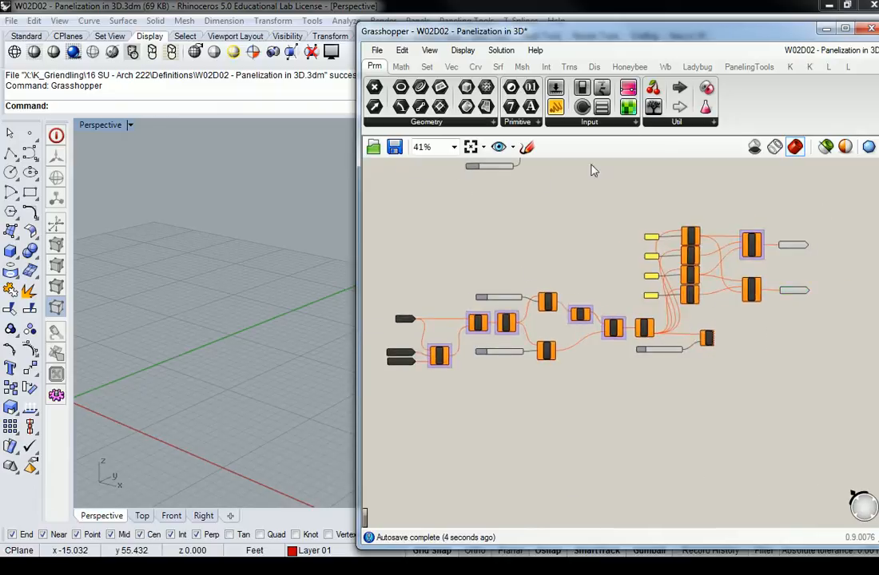
click(677, 121)
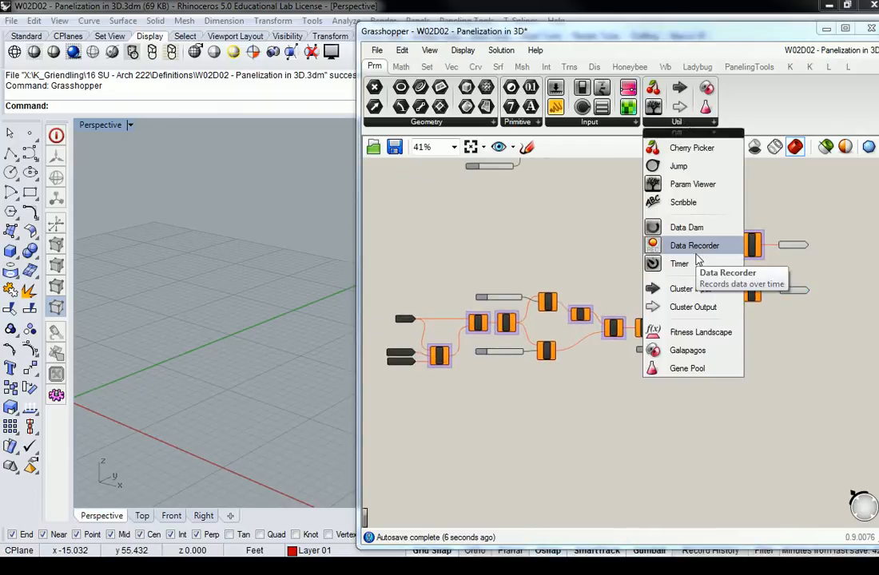
drag(691, 290, 577, 267)
key(Delete)
- Review the Surface, U Subdivision and V Subdivision inputs and the Panel Group A and Panel Group B outputs of the chain
right_drag(472, 283, 530, 285)
scroll(471, 325, up, 5)
right_drag(471, 324, 510, 324)
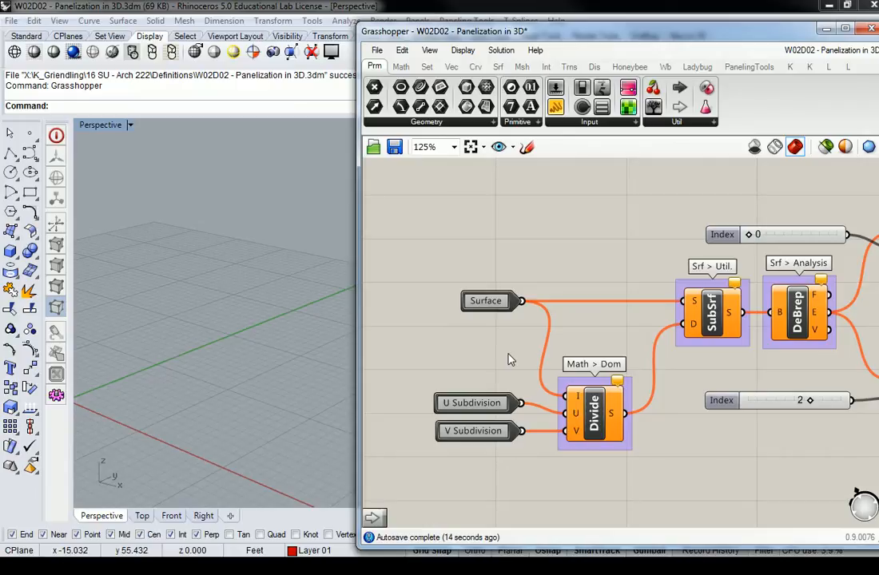
scroll(512, 360, down, 5)
scroll(633, 345, up, 5)
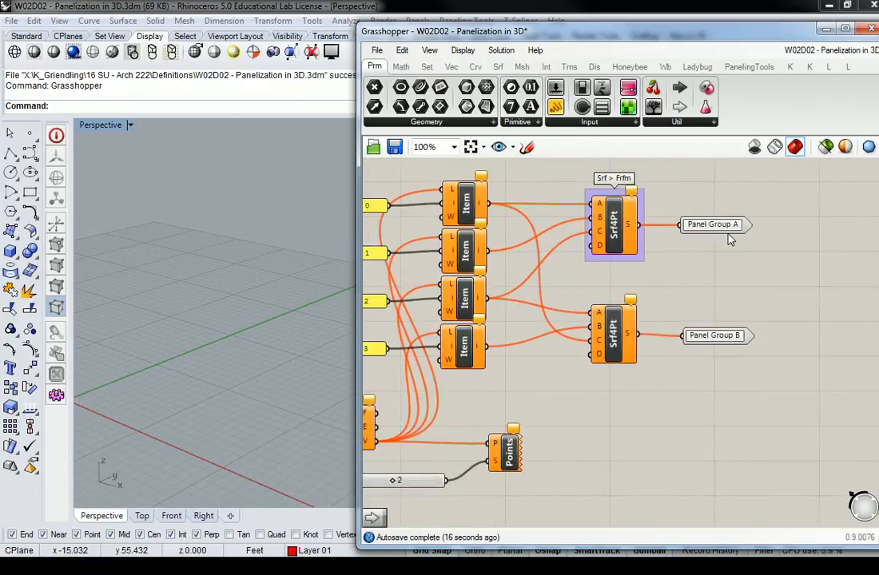
drag(671, 164, 801, 400)
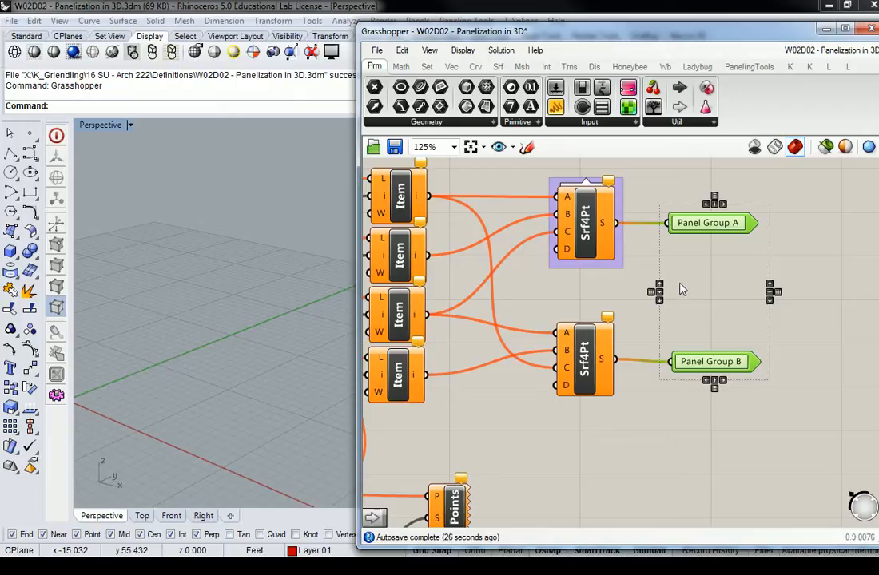
scroll(681, 290, down, 6)
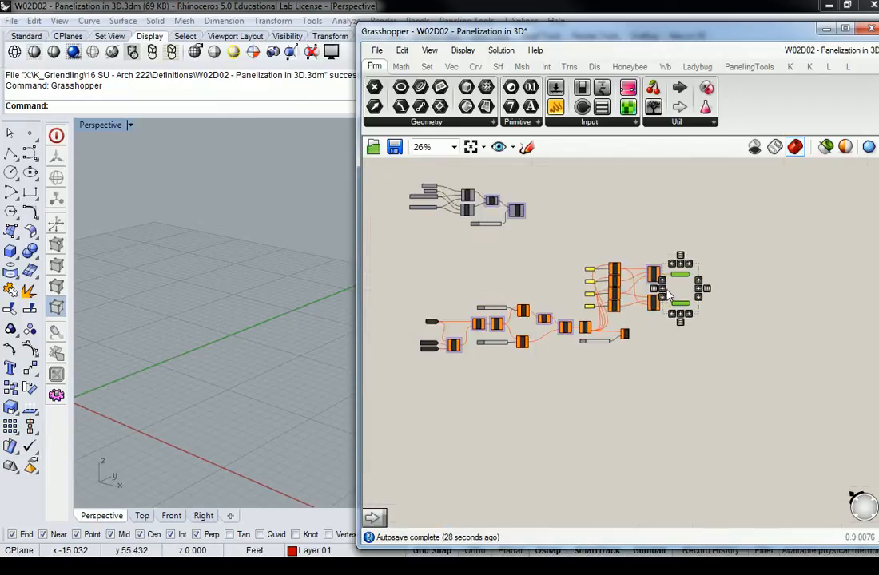
- Move the whole panelization chain further down, away from the separate group of components above it
drag(815, 246, 445, 436)
drag(536, 346, 532, 401)
click(563, 341)
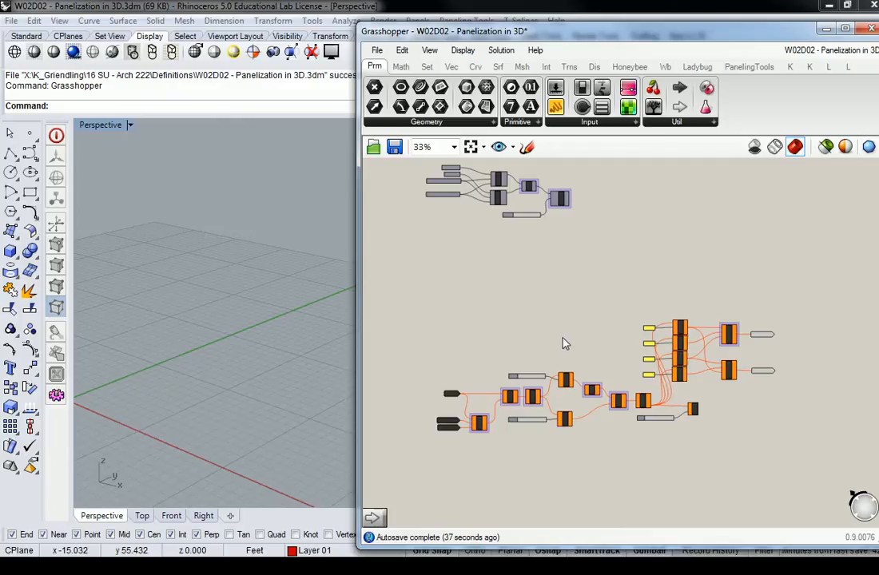
- Widen the definition window so the canvas frames the whole chain from its cluster inputs to its outputs
scroll(564, 341, up, 1)
right_drag(566, 362, 579, 318)
scroll(594, 316, up, 1)
scroll(593, 316, down, 1)
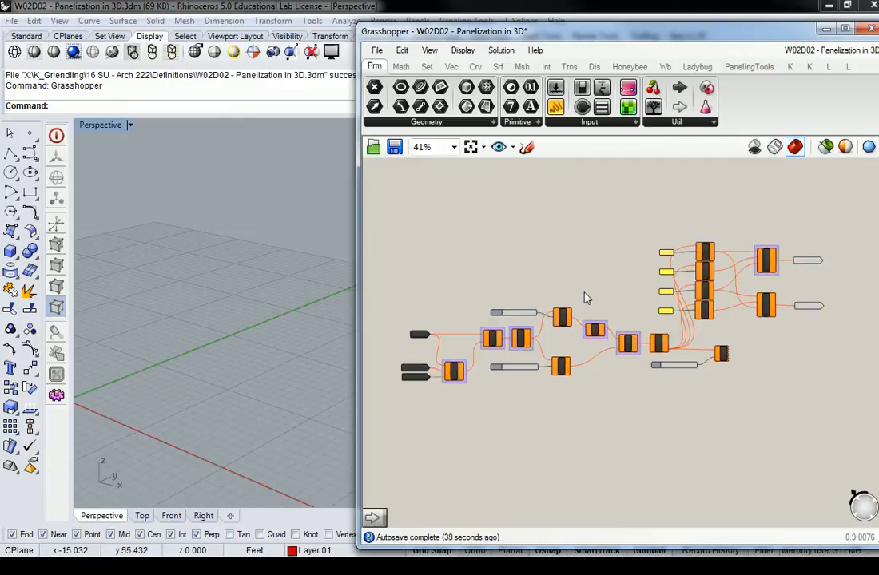
scroll(415, 283, up, 1)
drag(358, 267, 237, 264)
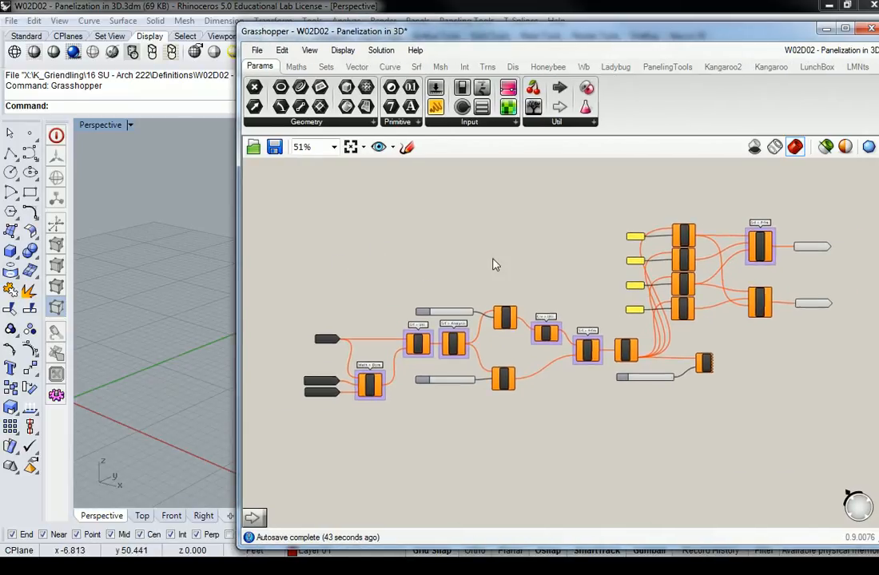
scroll(523, 279, up, 1)
right_drag(523, 279, 505, 271)
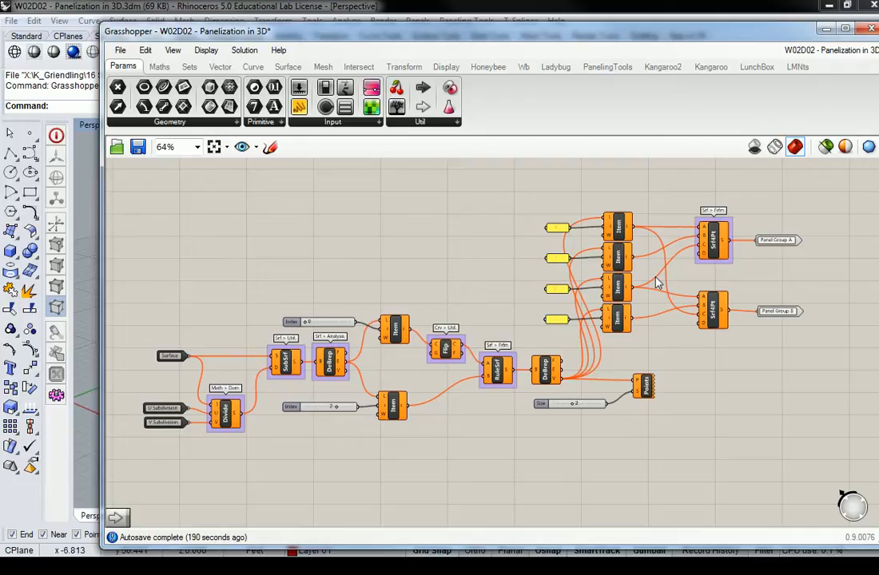
- Convert the whole panelization chain, including its cluster inputs and Panel Group A and B outputs, into a cluster
drag(831, 180, 124, 457)
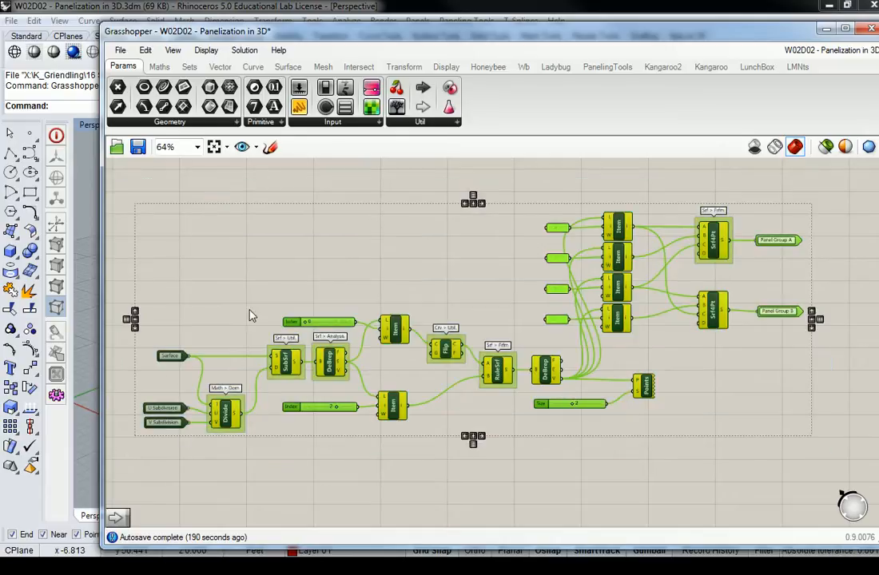
click(120, 50)
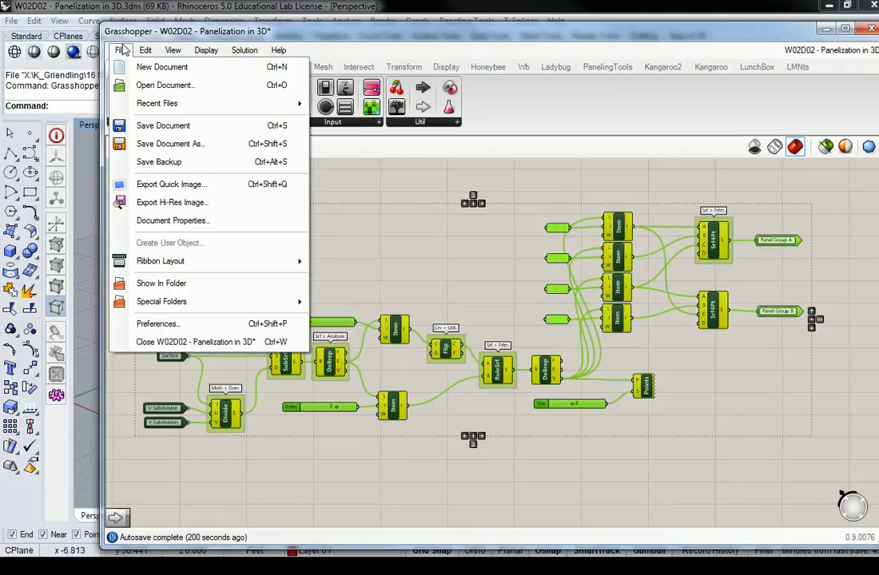
click(397, 51)
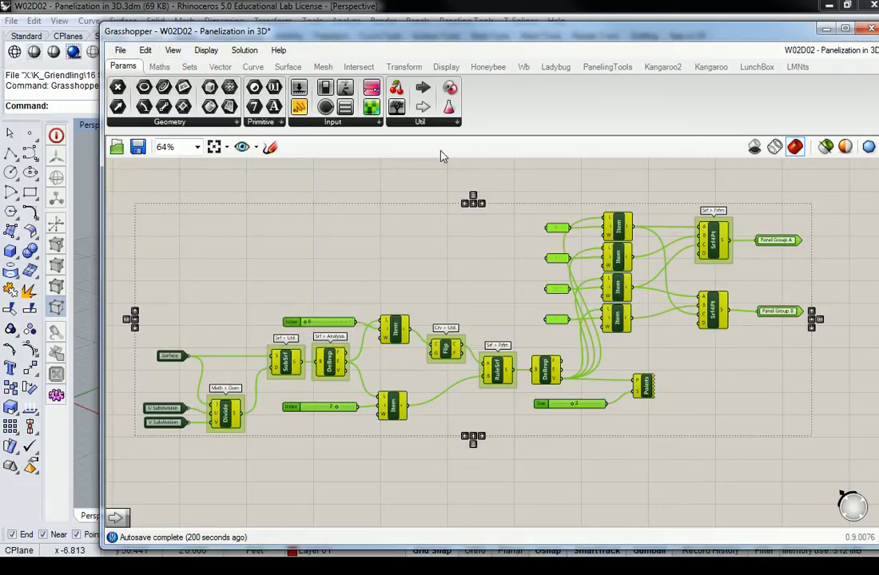
scroll(462, 278, down, 1)
middle_click(495, 345)
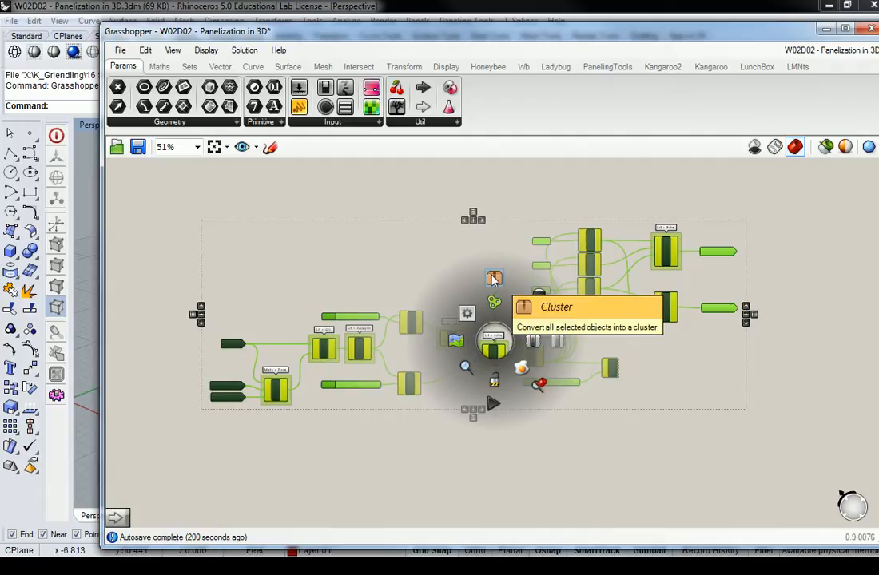
click(122, 51)
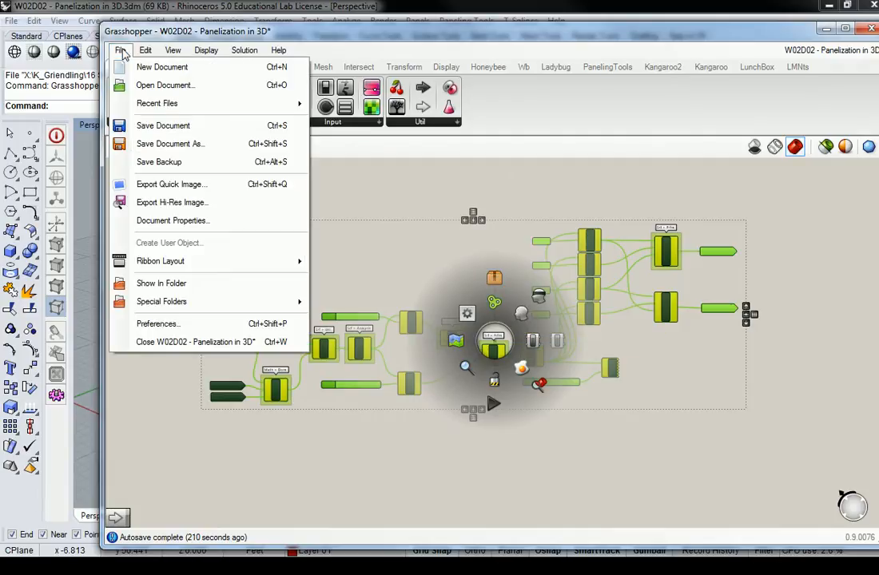
mouse_move(145, 51)
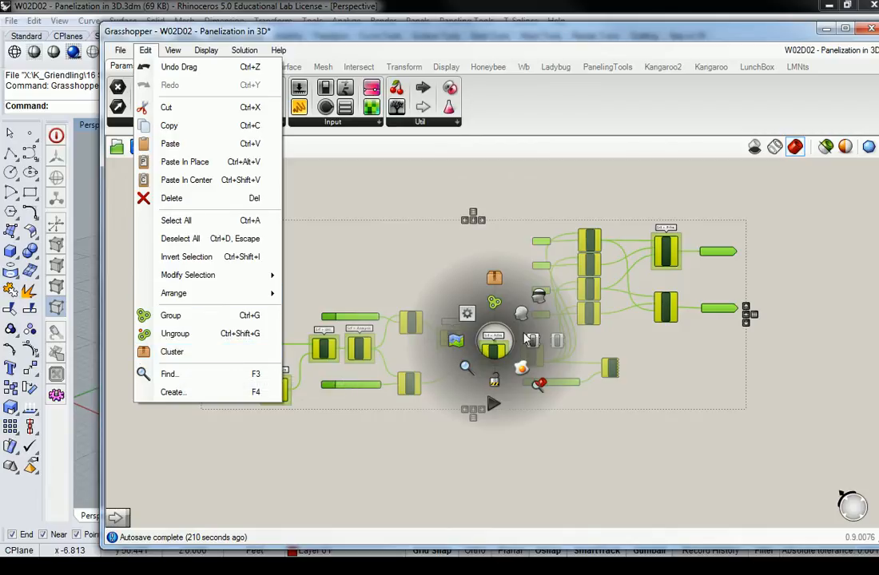
click(496, 348)
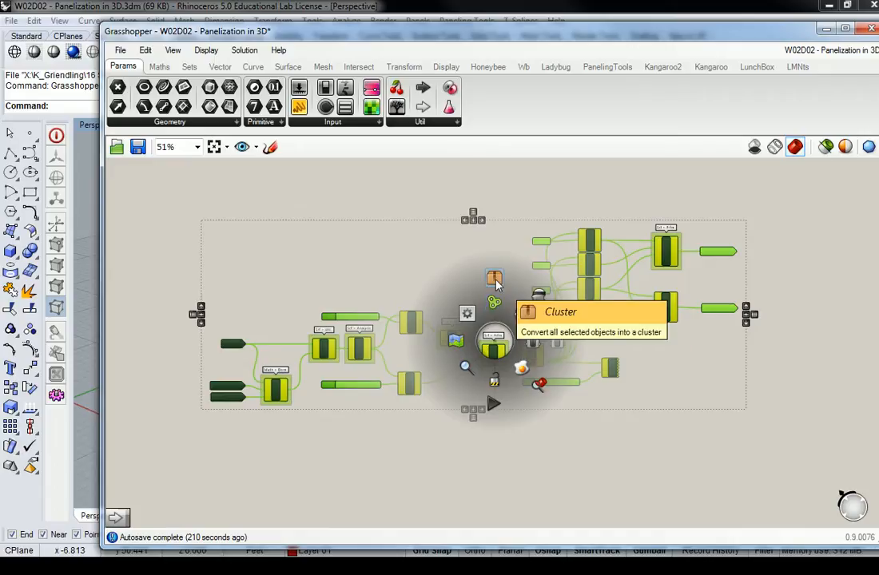
click(145, 50)
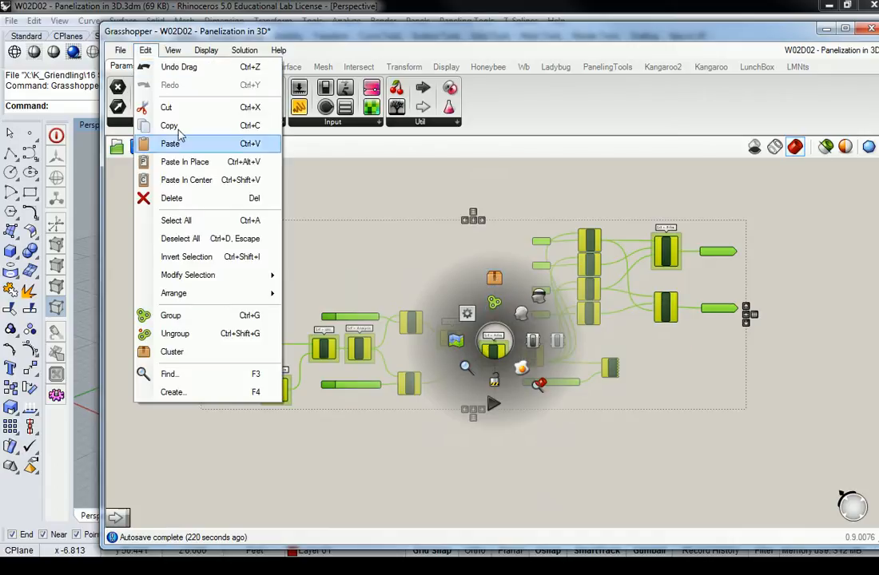
click(198, 353)
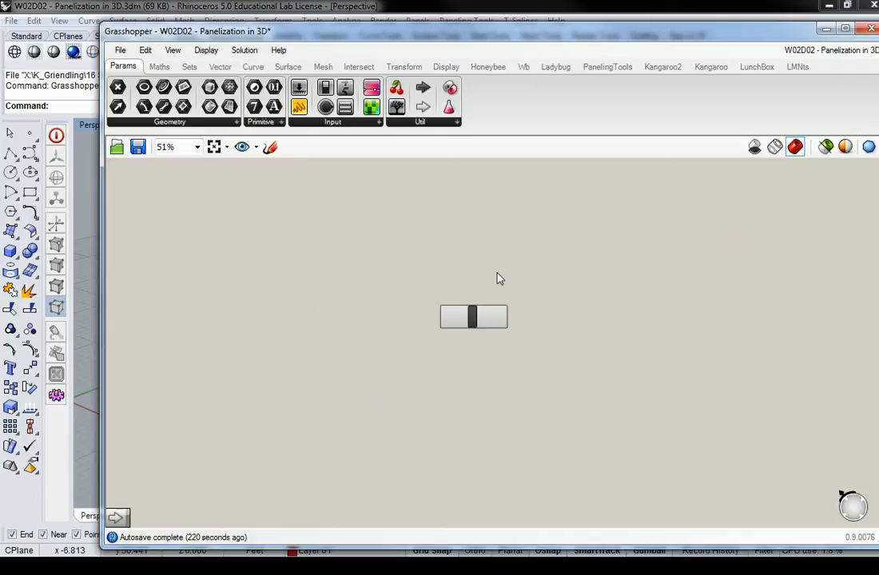
- Move the new cluster up to just below the original panelization chain
scroll(475, 320, up, 6)
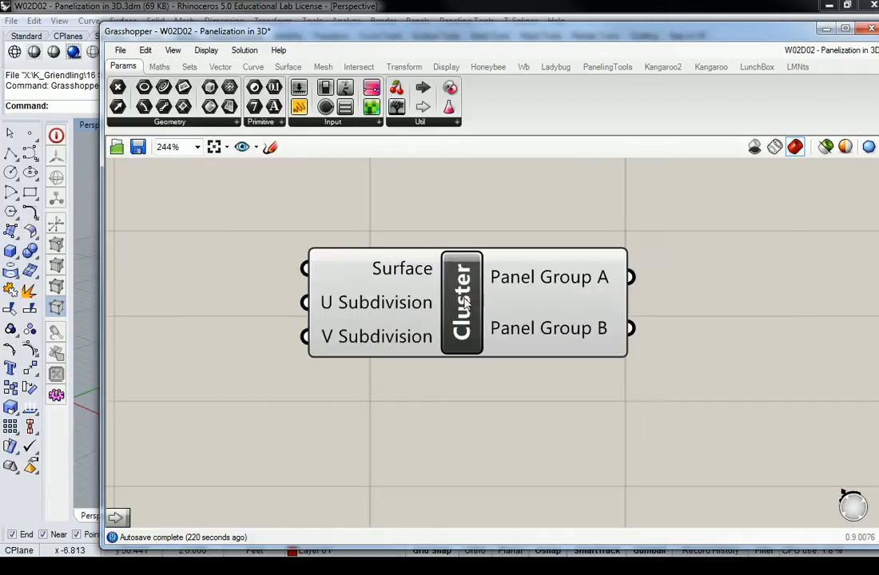
click(477, 310)
click(491, 233)
scroll(492, 234, down, 8)
scroll(476, 366, up, 2)
drag(472, 382, 467, 230)
scroll(512, 368, up, 3)
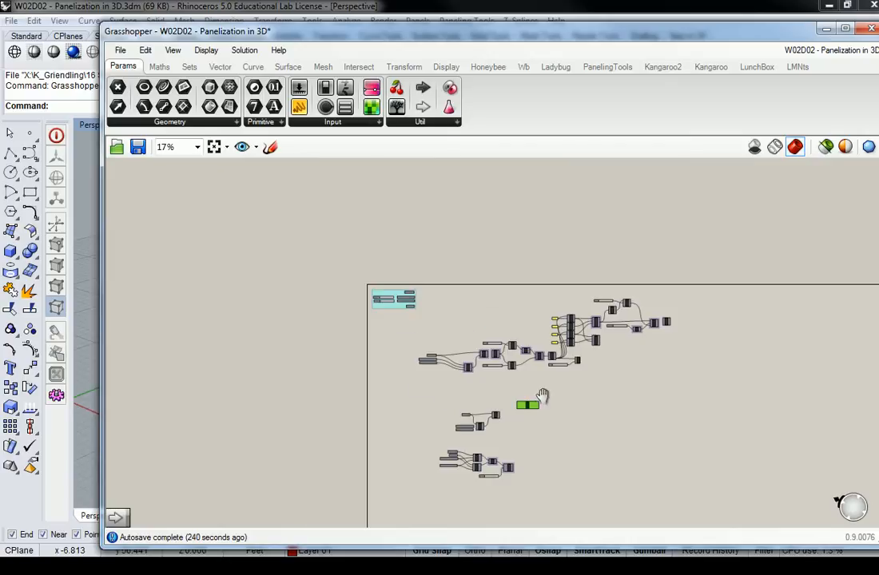
- Place the cluster beside the input group that holds the Panelized Srf and Facade Grid subdivision parameters
right_drag(512, 368, 547, 412)
drag(691, 264, 331, 402)
click(504, 294)
drag(551, 455, 369, 243)
scroll(369, 244, up, 7)
drag(622, 314, 639, 314)
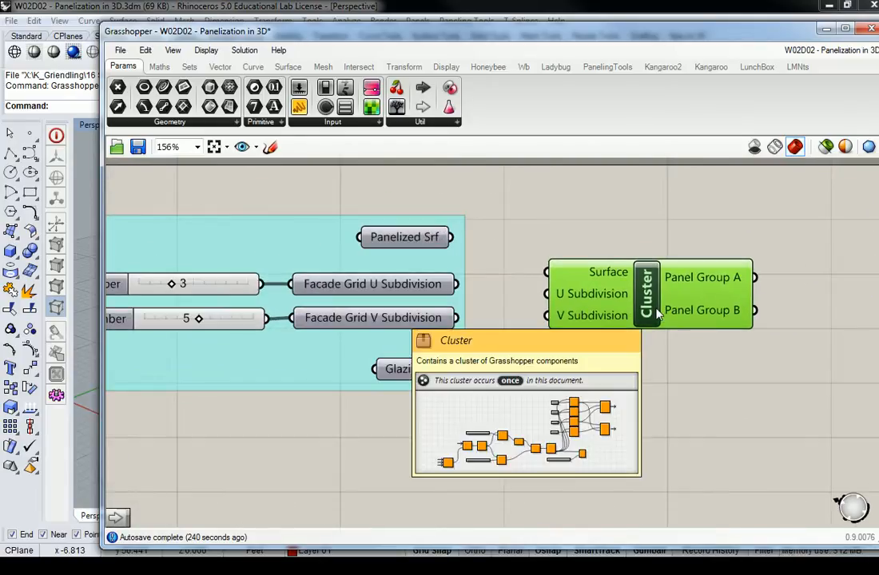
click(475, 214)
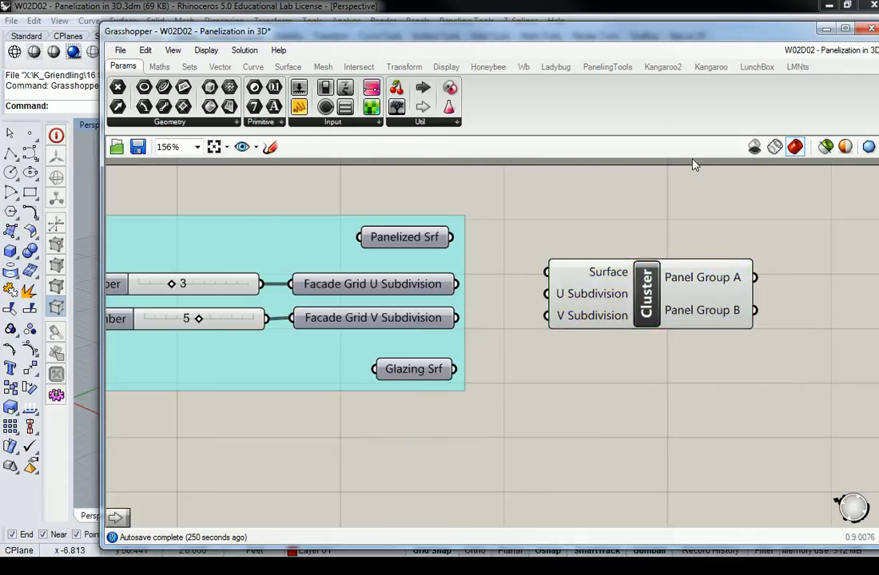
- Wire Panelized Srf, Facade Grid U Subdivision and Facade Grid V Subdivision into the cluster's Surface, U Subdivision and V Subdivision inputs
drag(451, 237, 546, 273)
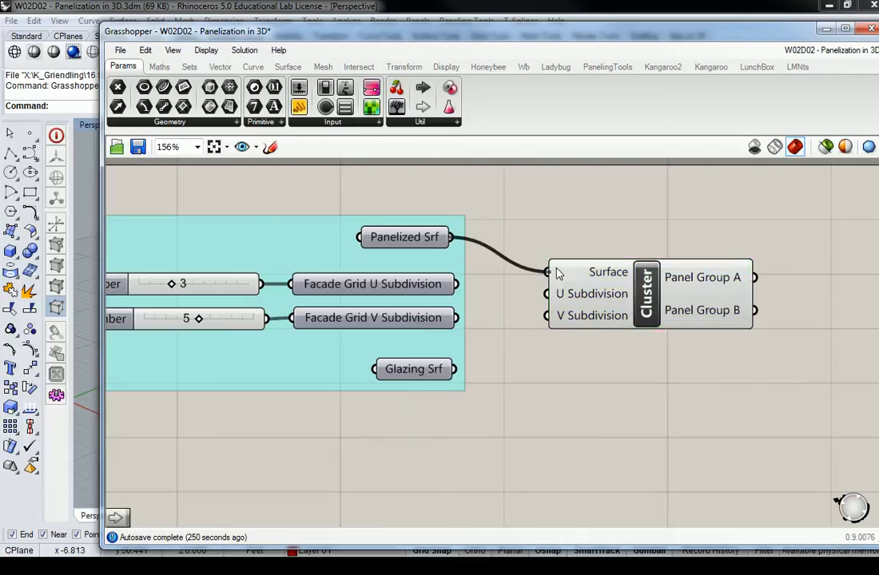
drag(102, 191, 452, 191)
right_drag(216, 368, 262, 338)
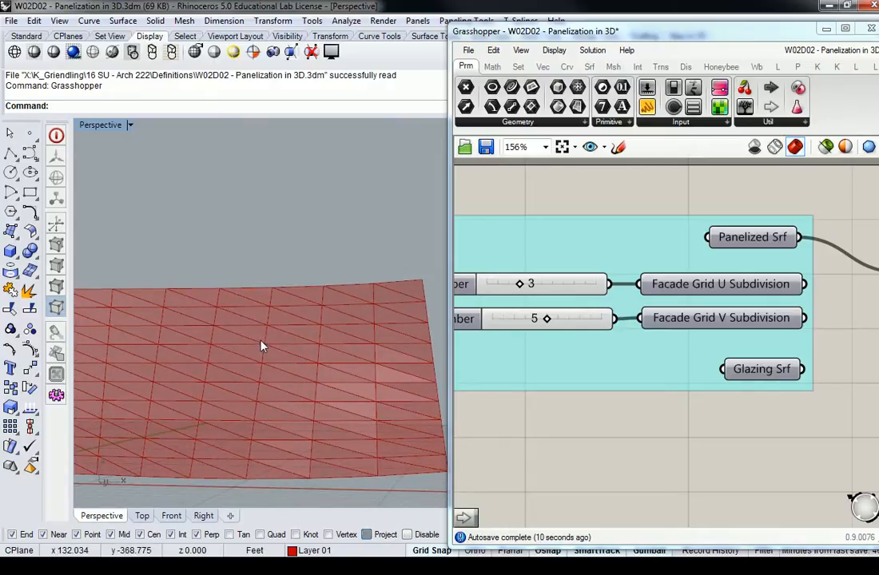
right_drag(620, 215, 470, 217)
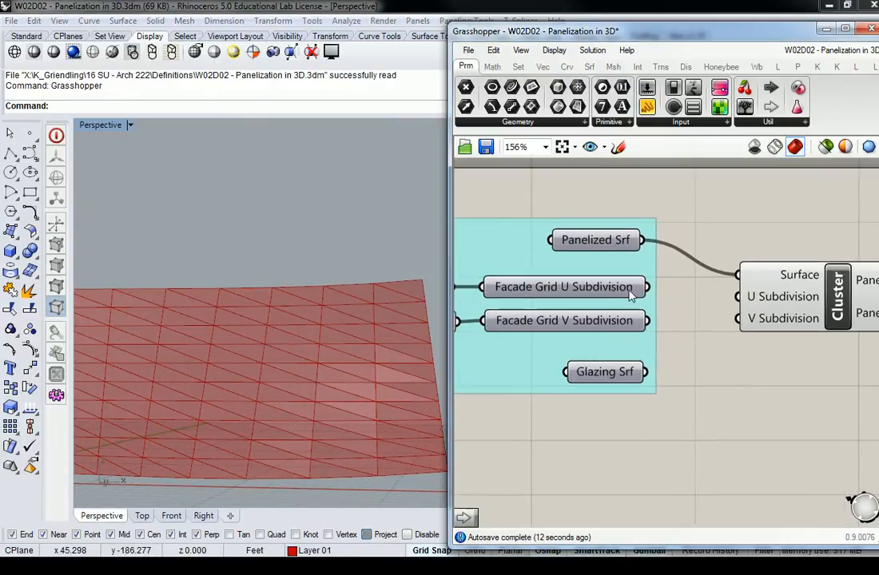
drag(650, 288, 736, 296)
drag(648, 321, 738, 320)
- Check the cluster's triangulated panels in the Perspective viewport and the description of its U Subdivision input
right_drag(435, 387, 264, 319)
scroll(653, 369, down, 3)
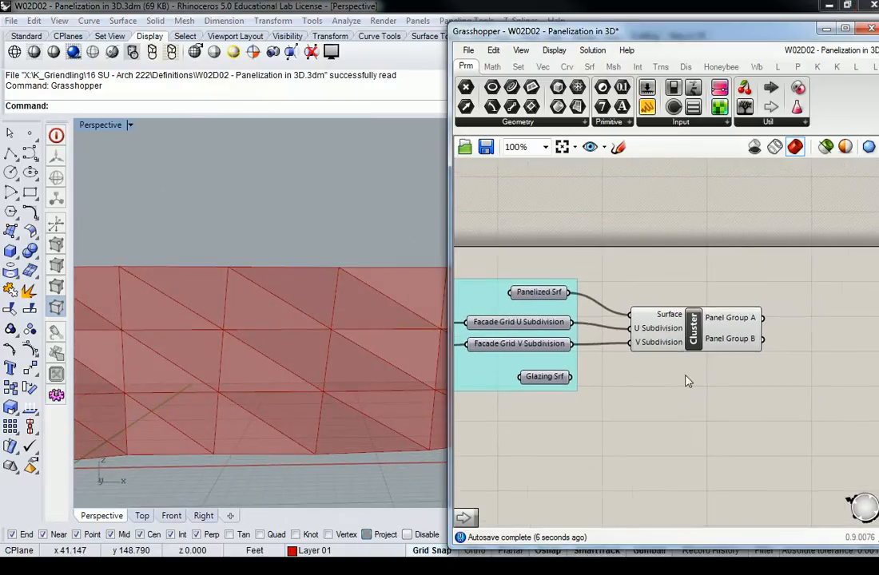
scroll(696, 339, up, 1)
drag(695, 339, 703, 331)
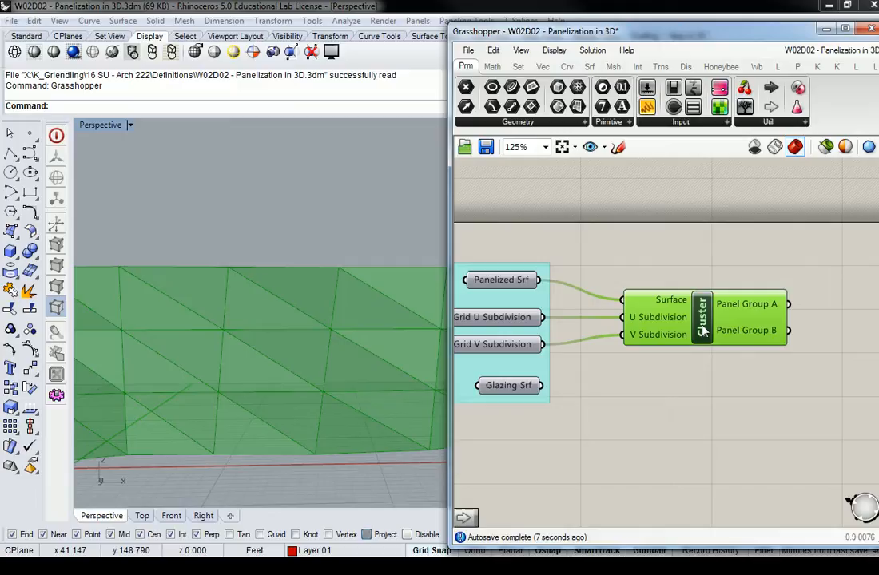
click(693, 280)
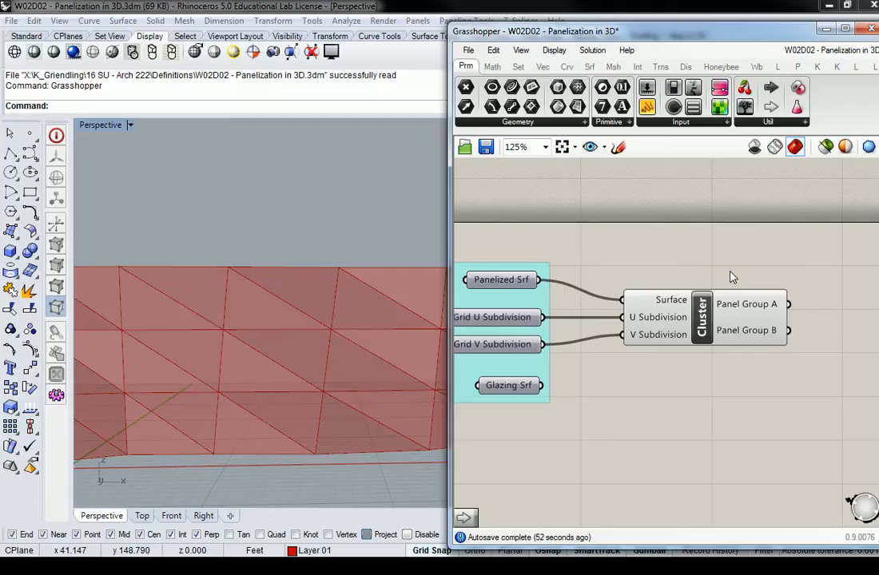
drag(451, 189, 105, 200)
click(369, 318)
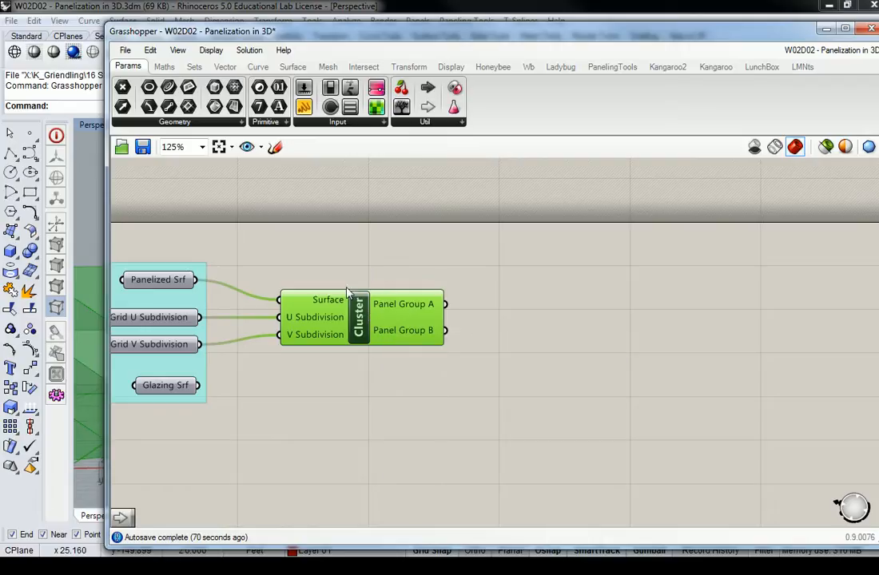
mouse_move(330, 317)
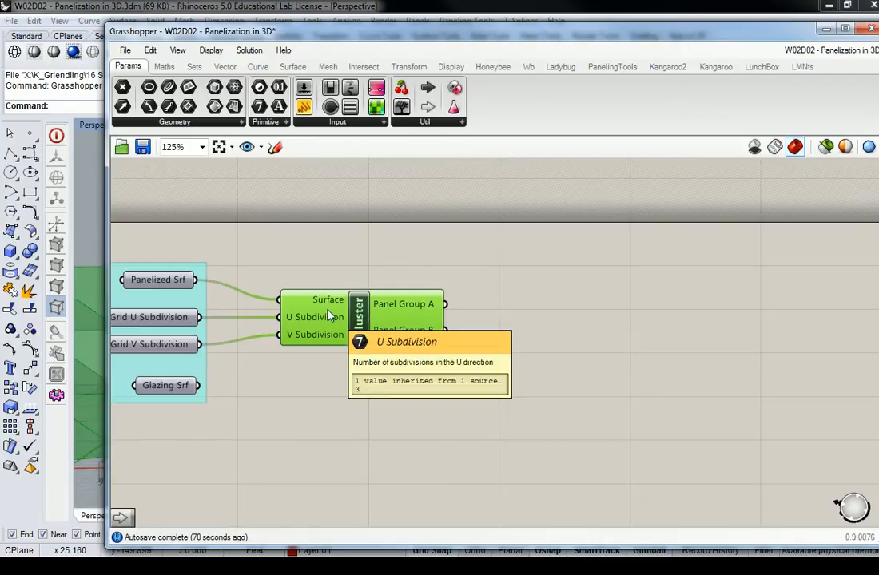
- Look through the LMNts, LunchBox, Kangaroo, Kangaroo2, PanelingTools and Ladybug plug-in component sets
click(805, 68)
click(759, 68)
click(715, 67)
click(678, 69)
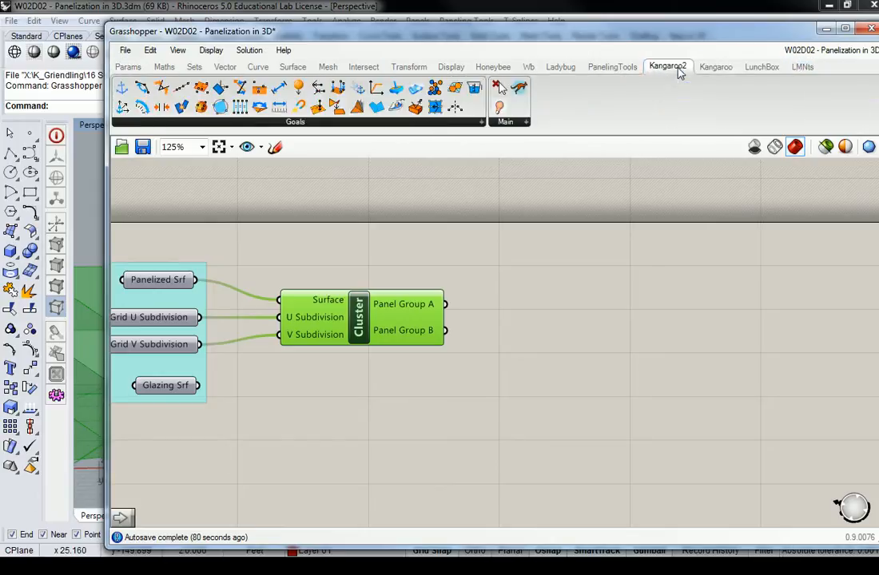
click(617, 67)
click(560, 68)
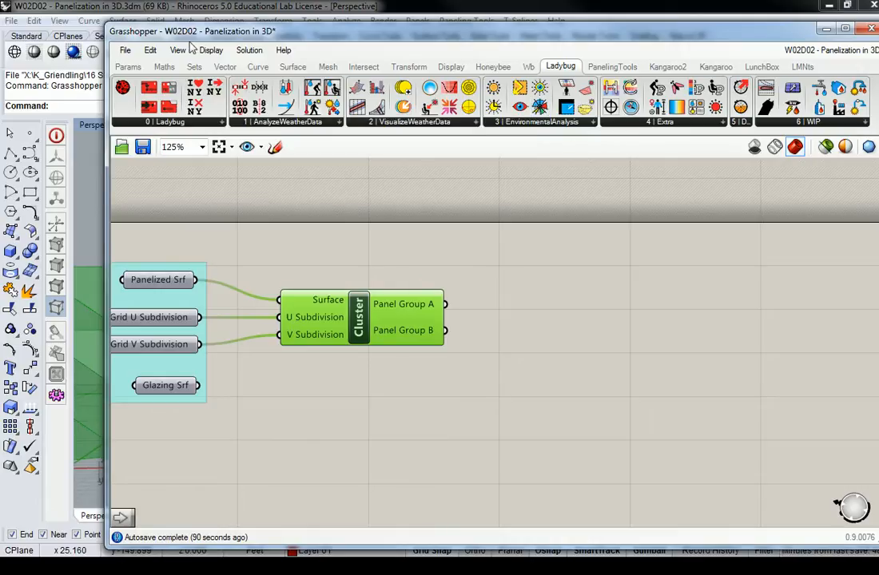
- Select the cluster and open the properties for creating a user object from it, keeping the cluster in view
click(380, 217)
click(368, 313)
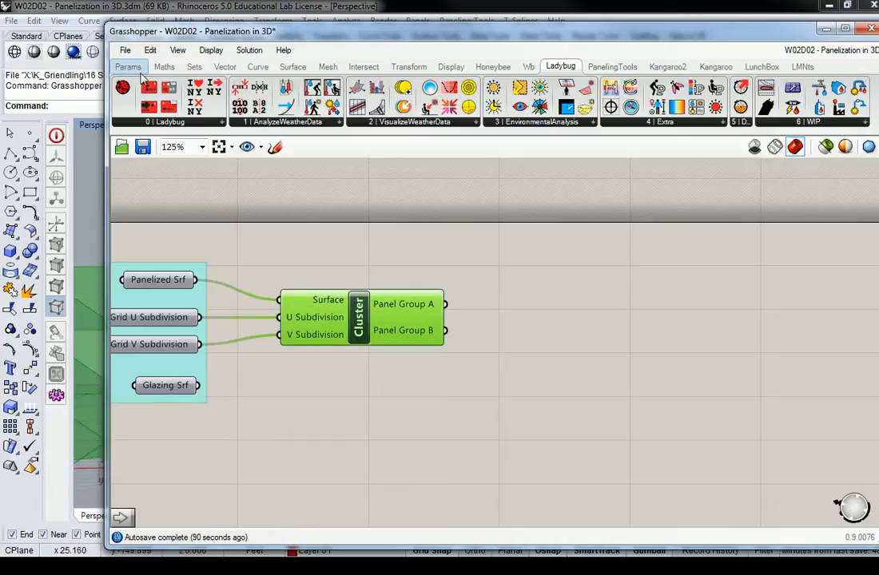
click(151, 50)
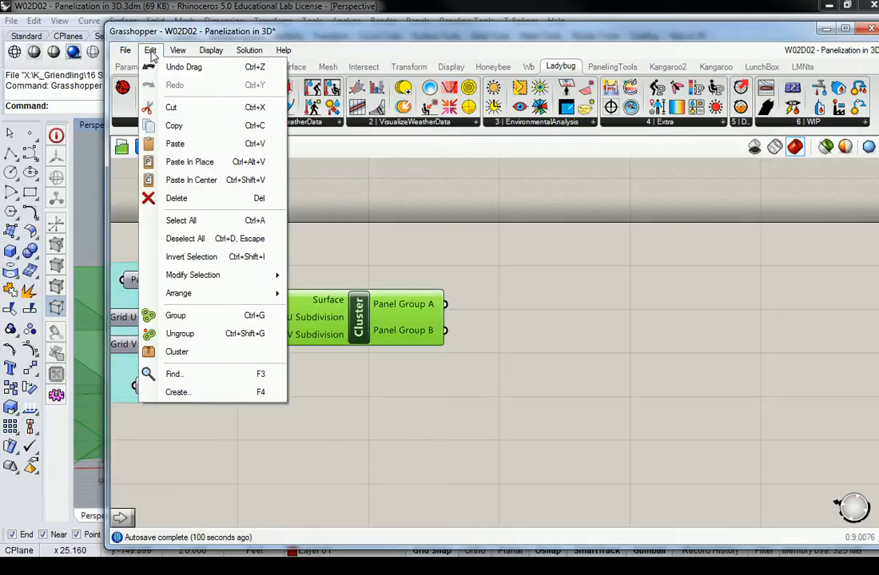
click(151, 51)
click(122, 50)
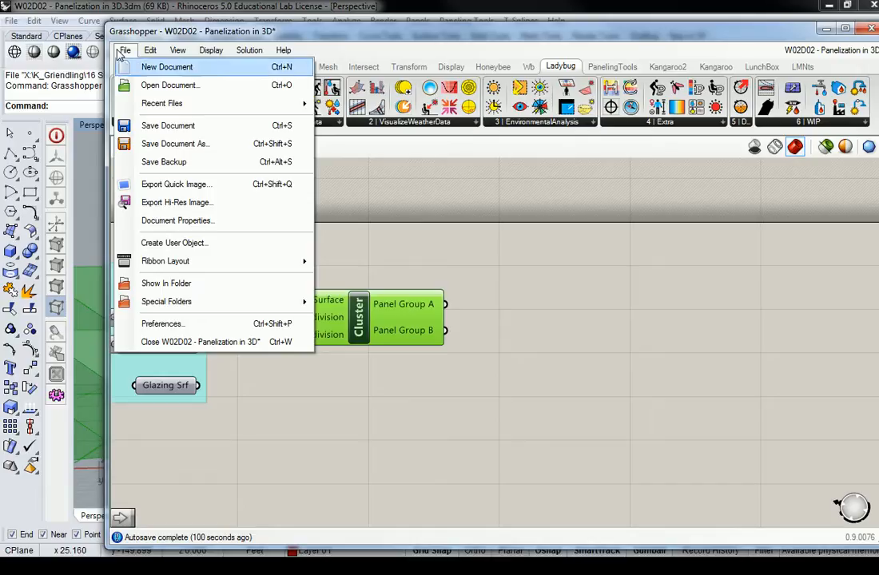
click(207, 244)
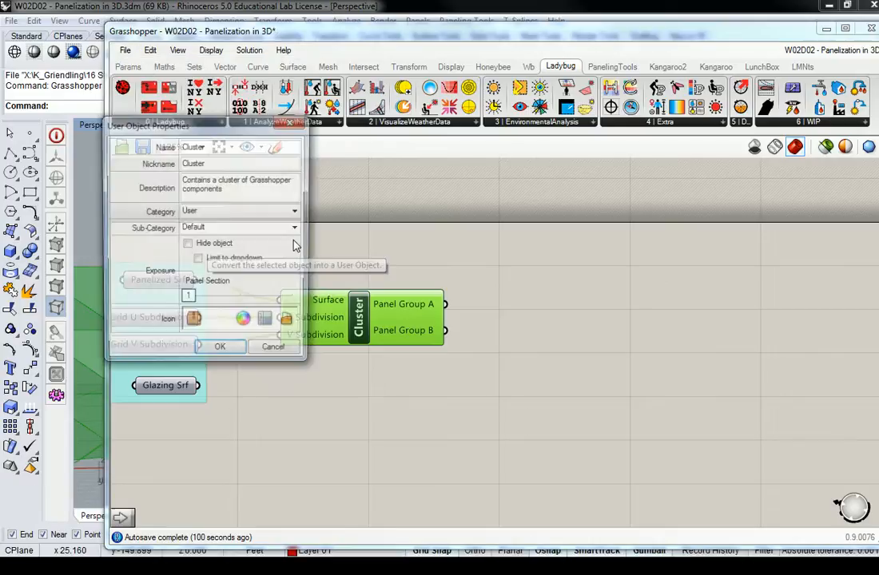
drag(229, 130, 639, 214)
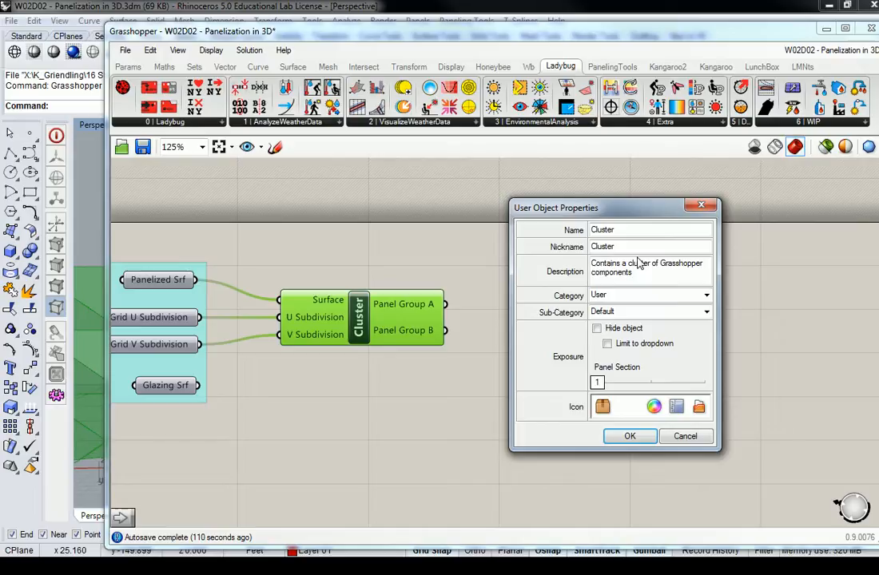
- Set both the name and the nickname of the user object to "Triangulation Panels"
double_click(646, 229)
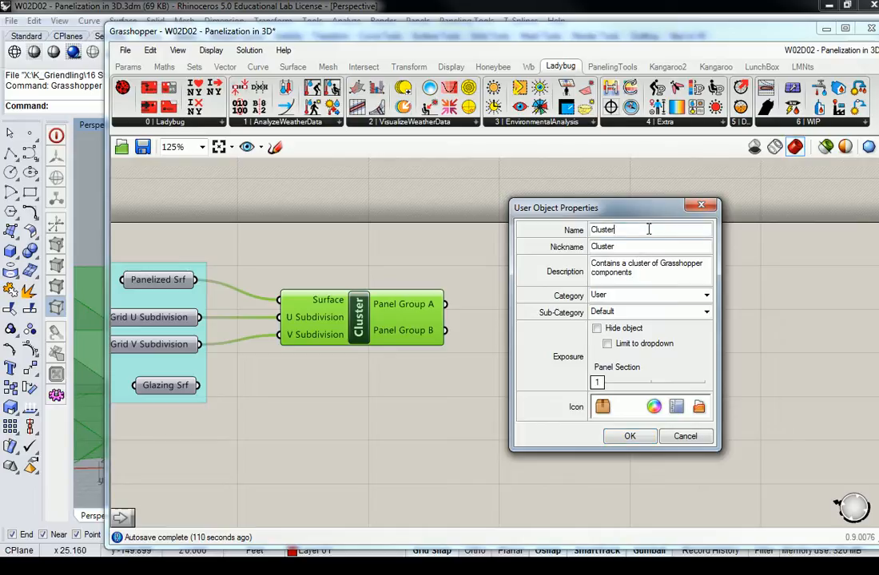
text(ri)
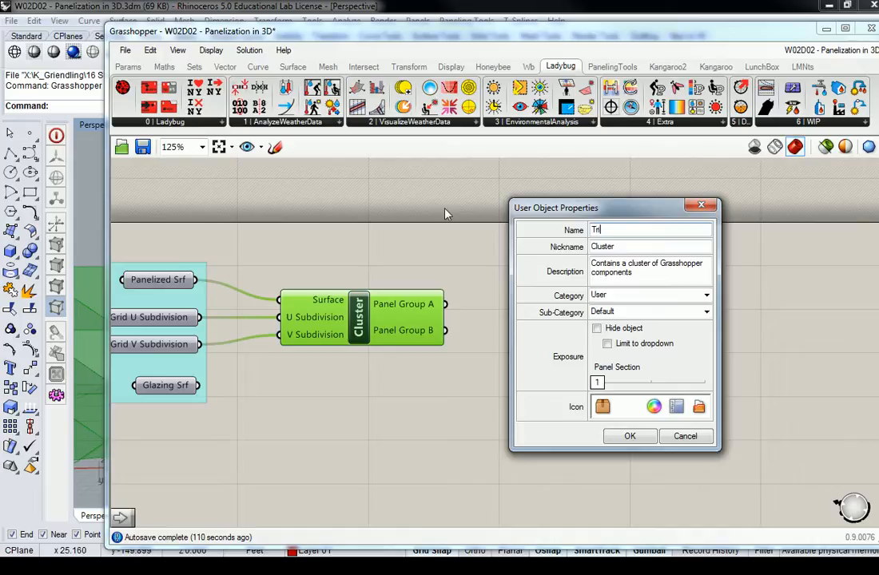
text(angulation Panels)
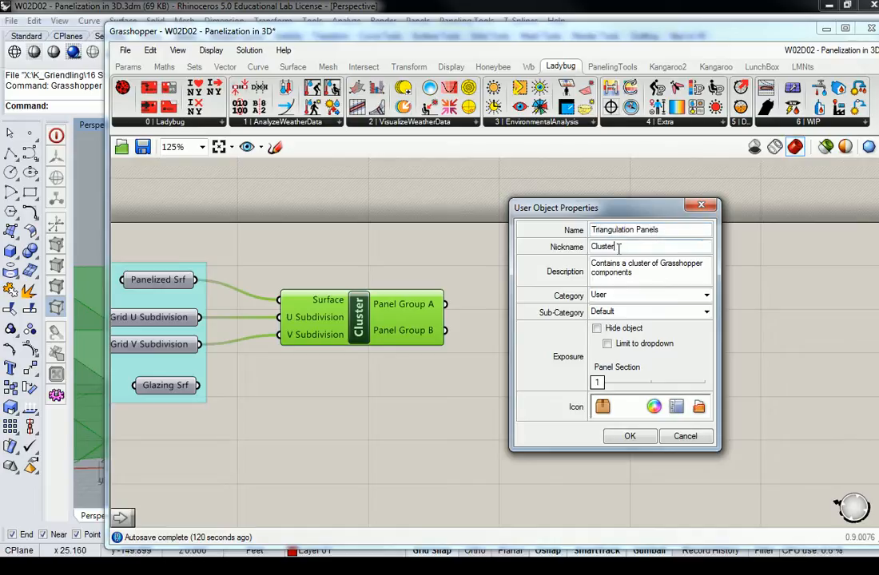
drag(632, 245, 574, 254)
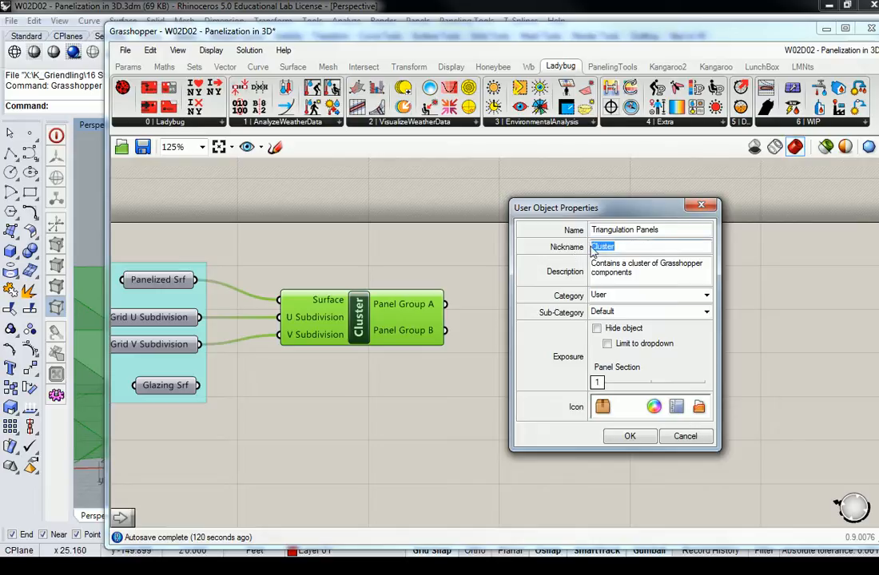
drag(673, 229, 569, 237)
key(ctrl+c)
key(End)
drag(631, 247, 560, 248)
key(ctrl+v)
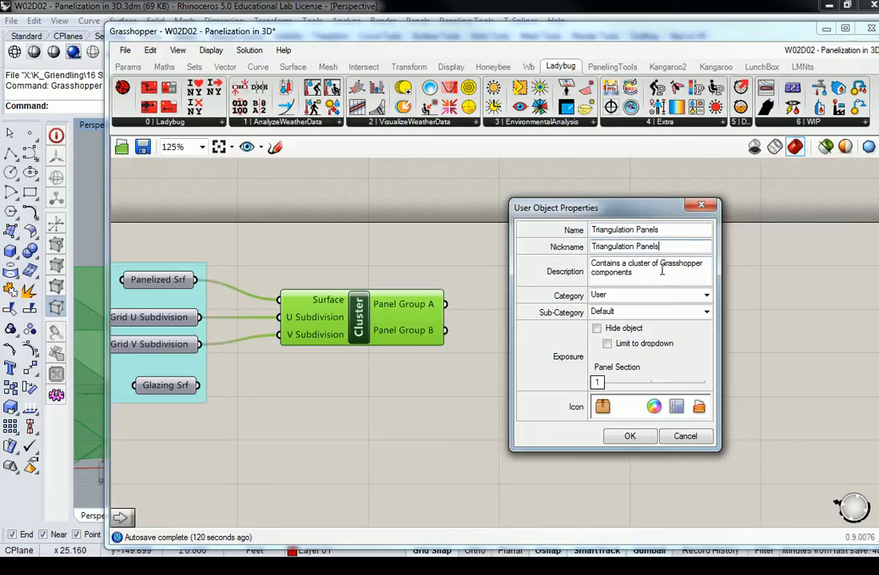
- Replace the user object's description with "Splits a surface into two groups of complemetary triangulated panels"
drag(656, 275, 589, 249)
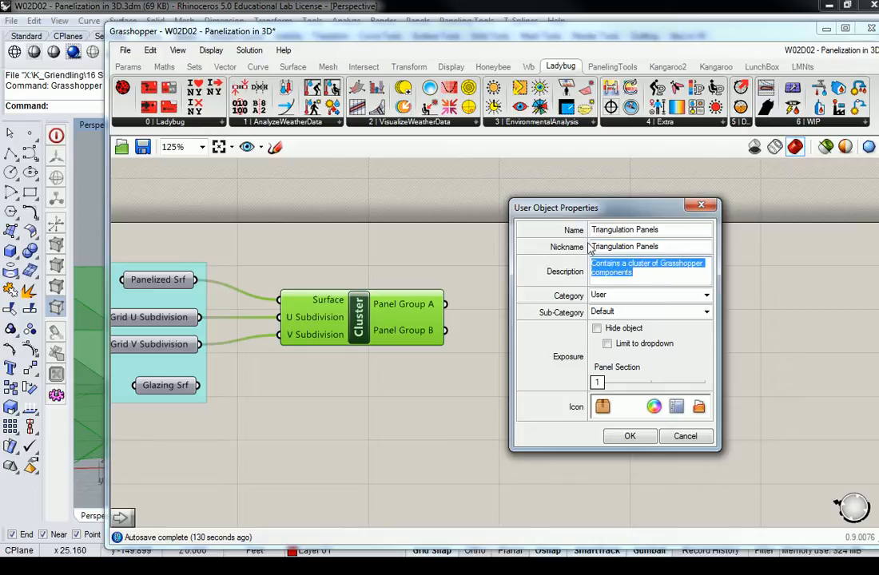
text(Sp)
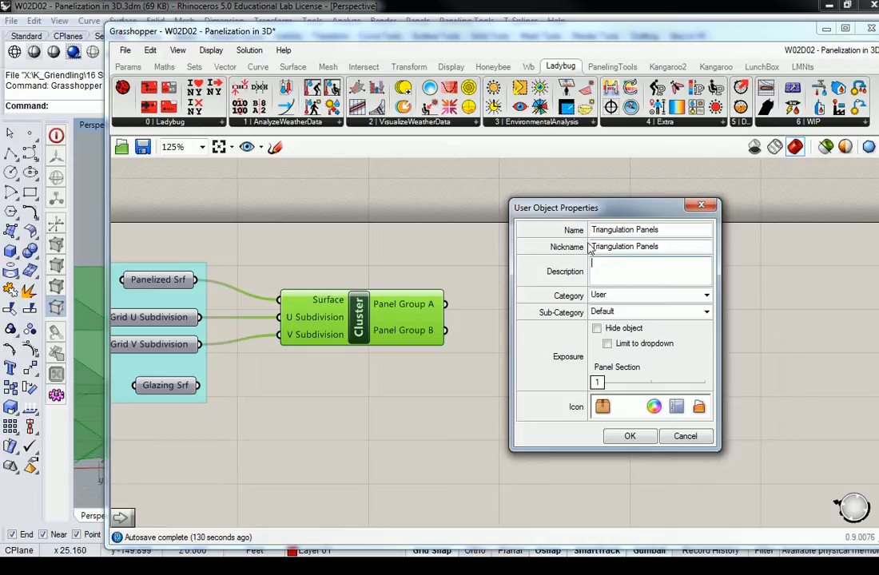
text(lits a surface into t)
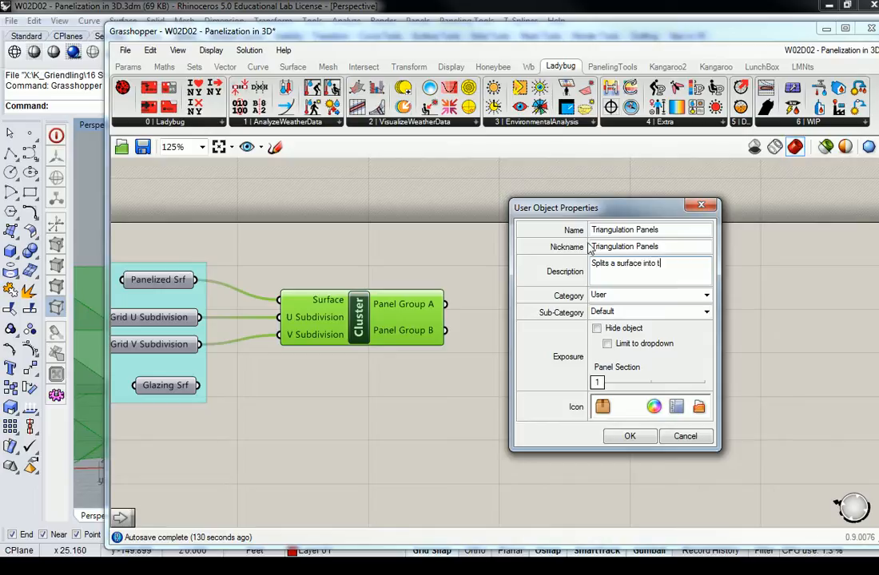
text(wo groups of )
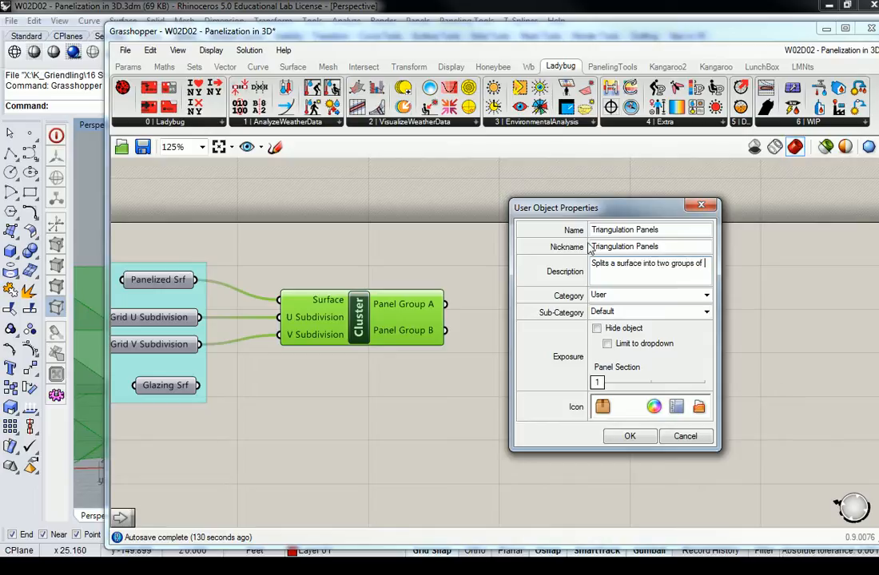
text(complemetary triang)
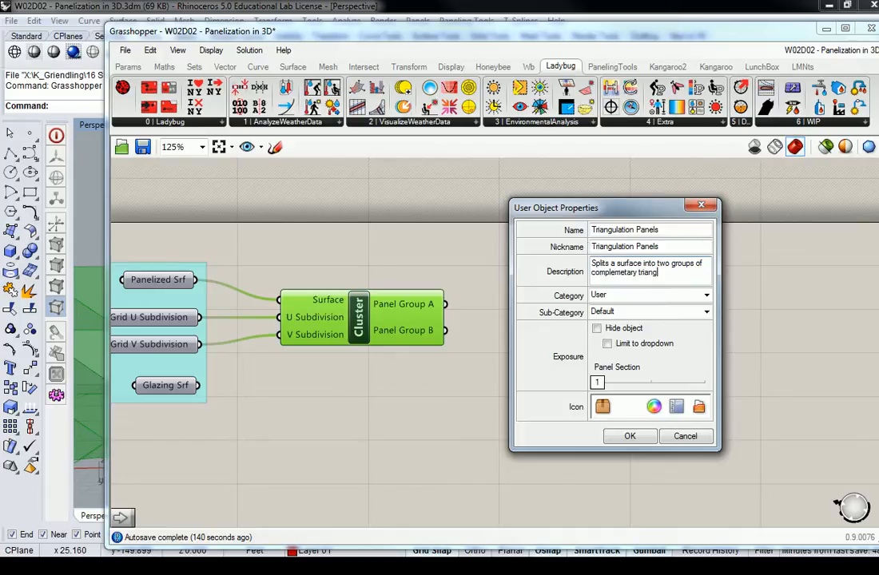
text(ulated panels)
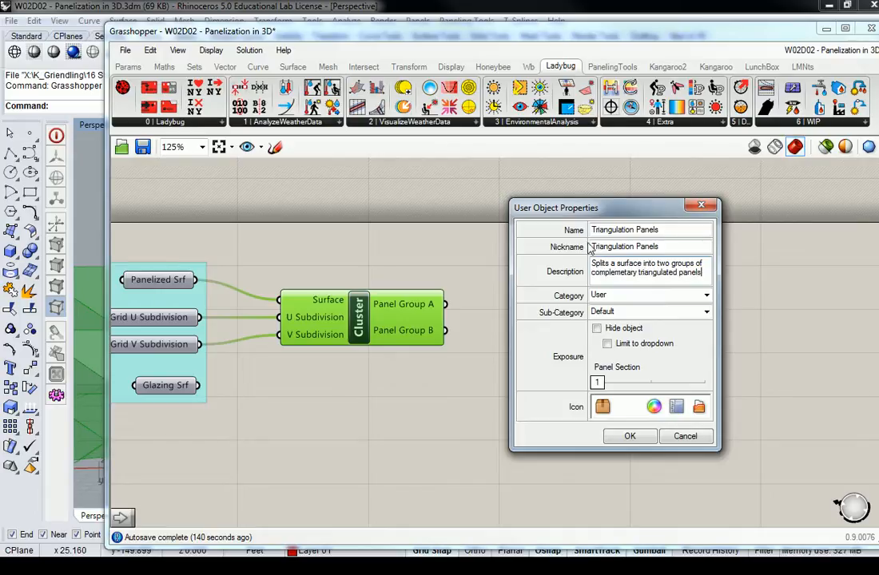
key(BackSpace)
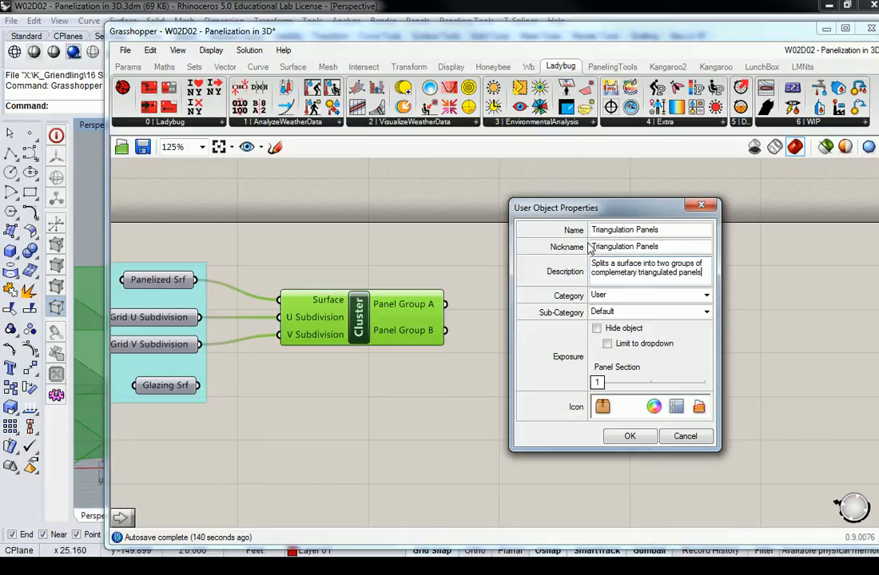
- Review the category, panel section and custom icon options, and create the user object in category User, sub-category Default, with the default icon
click(707, 296)
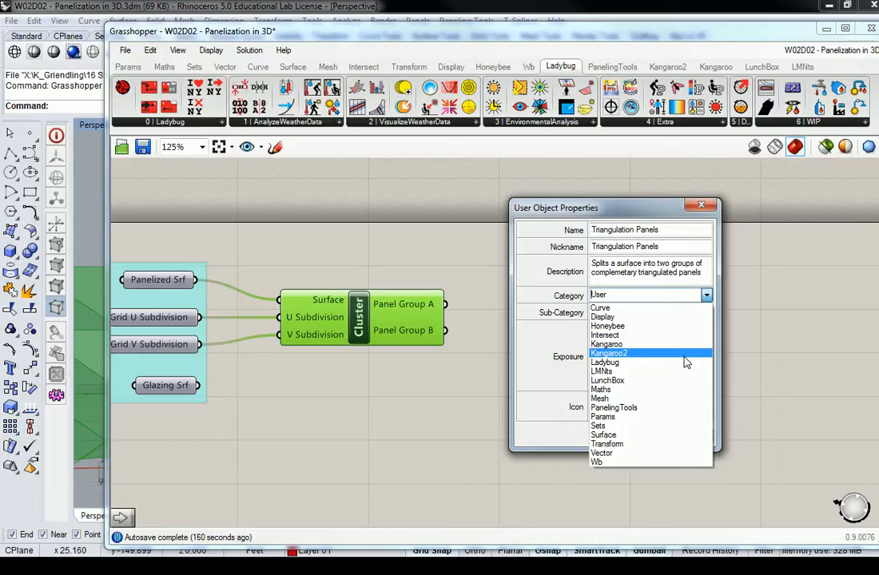
click(563, 345)
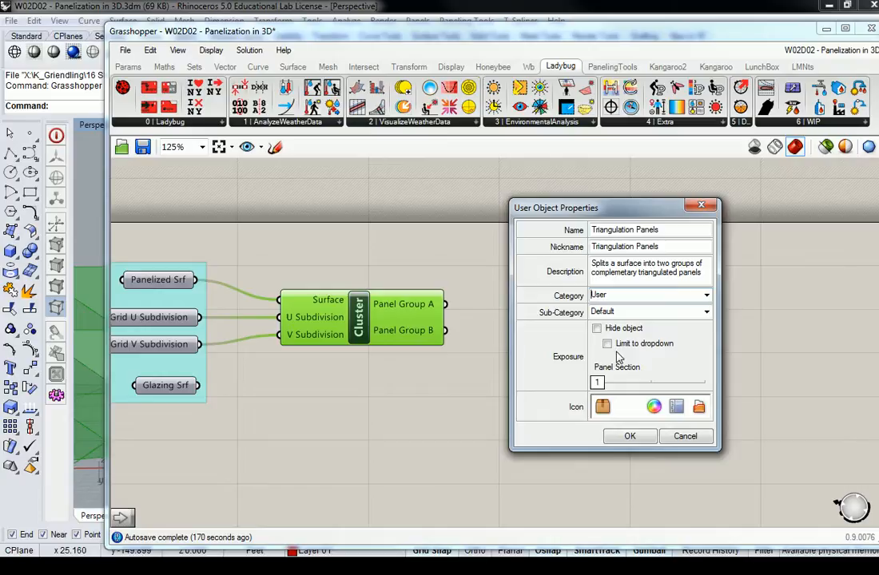
click(603, 385)
drag(603, 384, 511, 331)
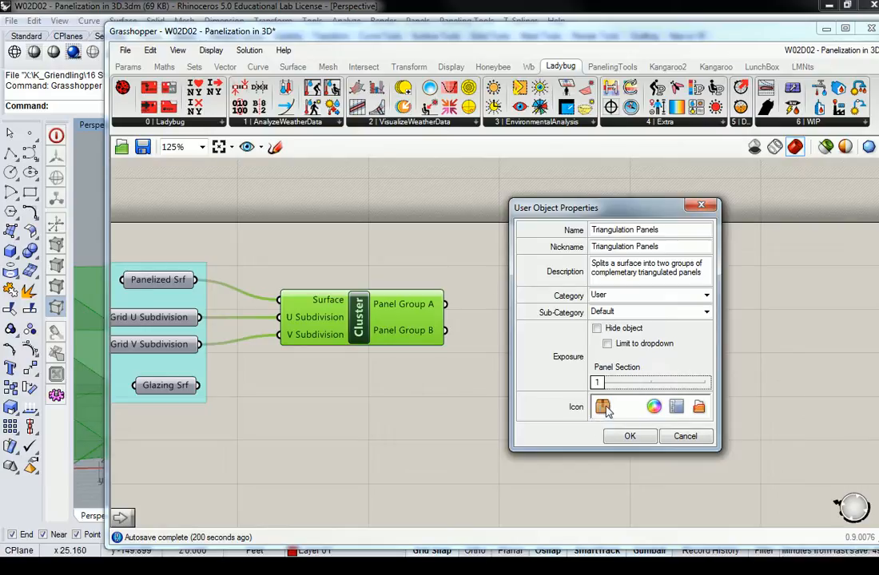
click(699, 409)
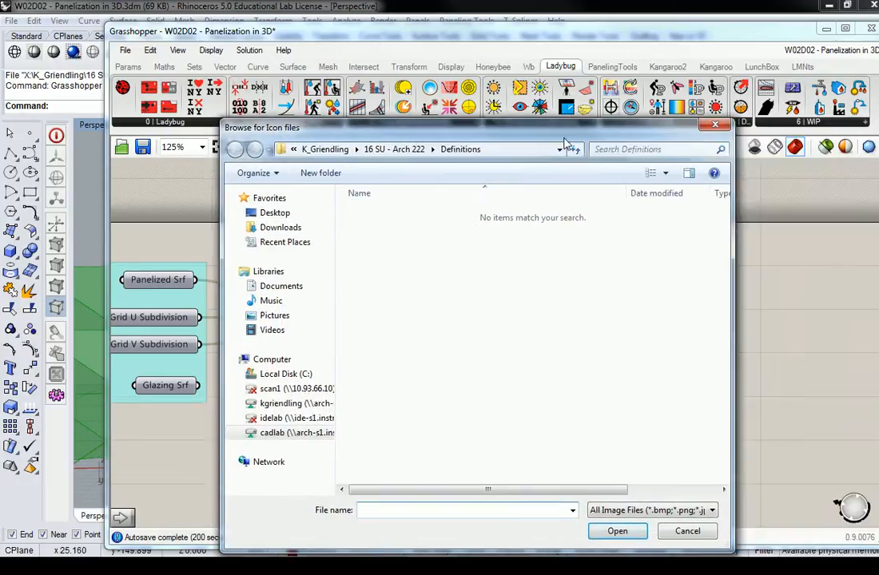
click(592, 531)
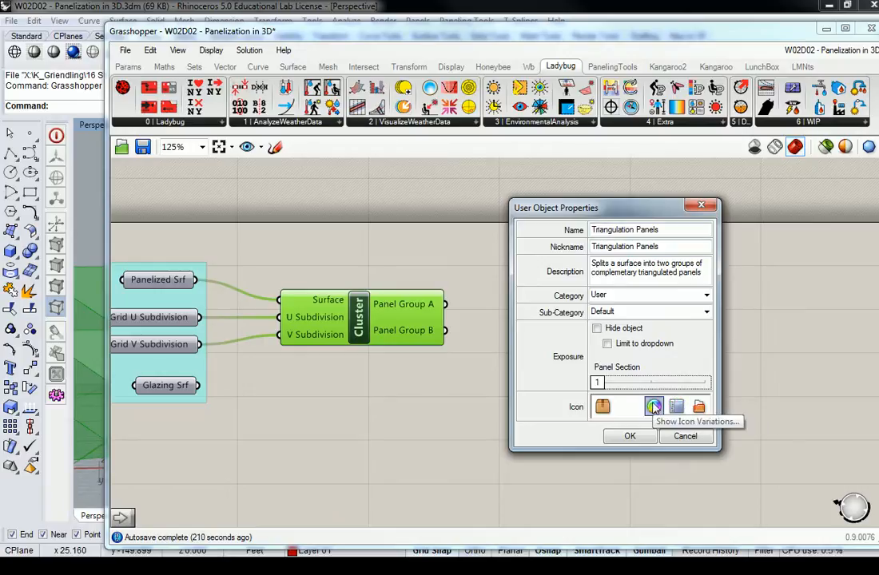
click(628, 436)
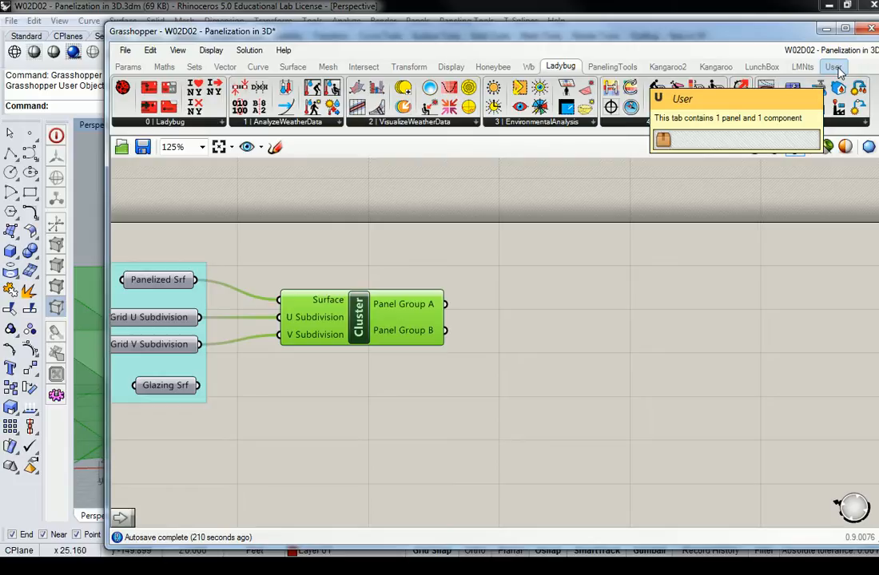
- Place a Triangulation Panels user object above the existing cluster to check its parameters and description, and delete that copy
click(837, 69)
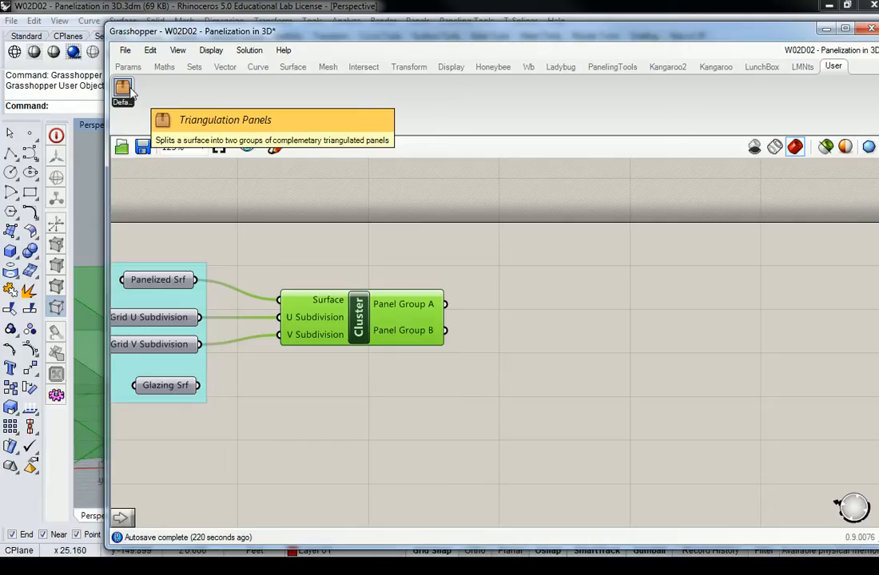
drag(132, 93, 361, 228)
right_drag(470, 294, 539, 358)
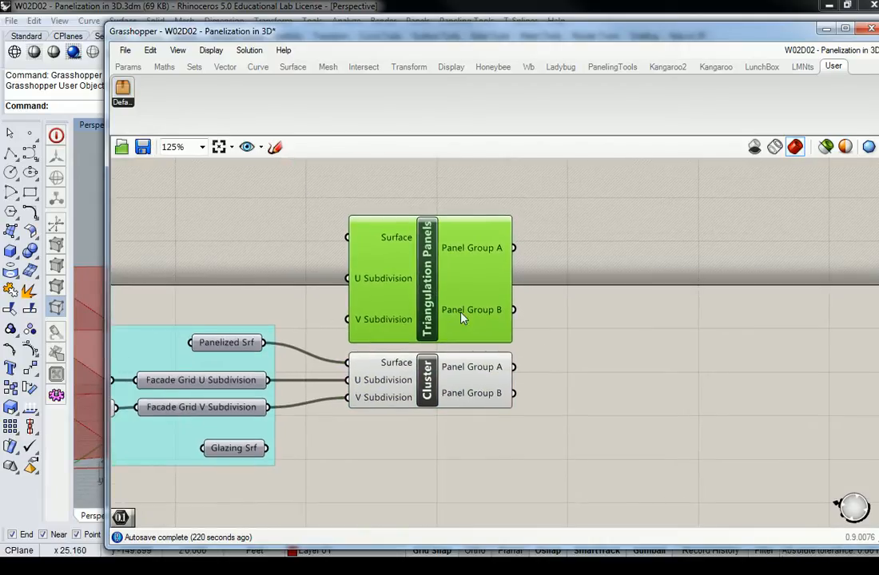
scroll(378, 286, up, 1)
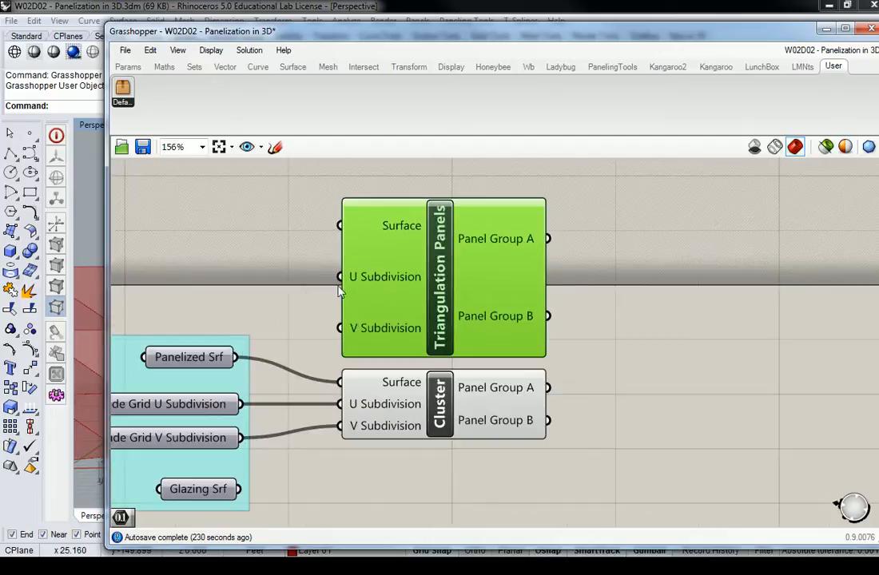
right_drag(282, 280, 312, 280)
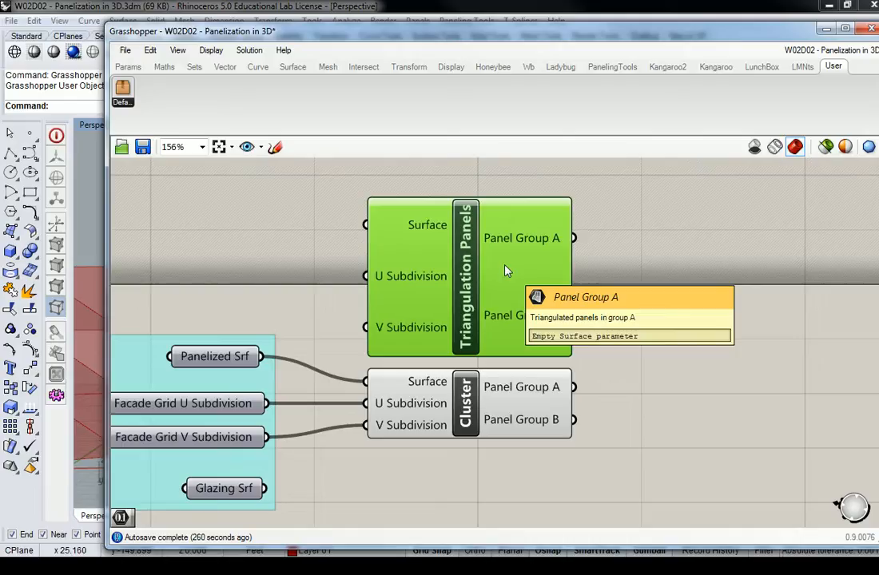
mouse_move(468, 289)
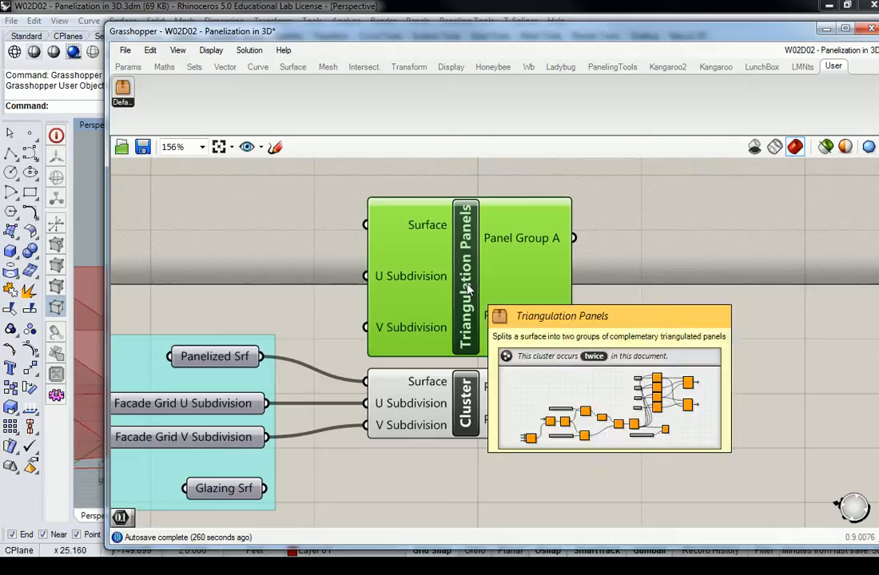
key(Delete)
- Narrow the Grasshopper window to uncover the Perspective viewport, and view the triangulated facade beside the inputs and cluster
scroll(447, 334, down, 3)
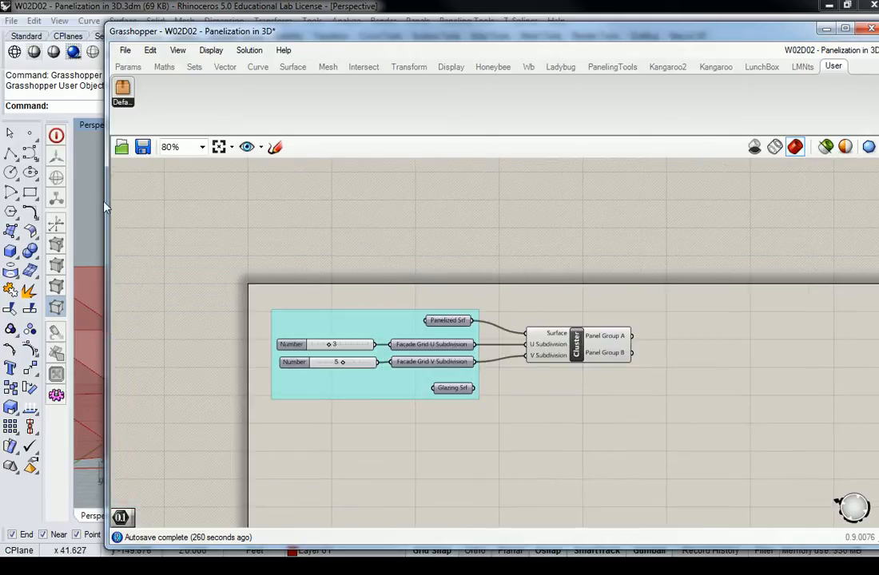
drag(106, 203, 496, 203)
scroll(297, 333, down, 3)
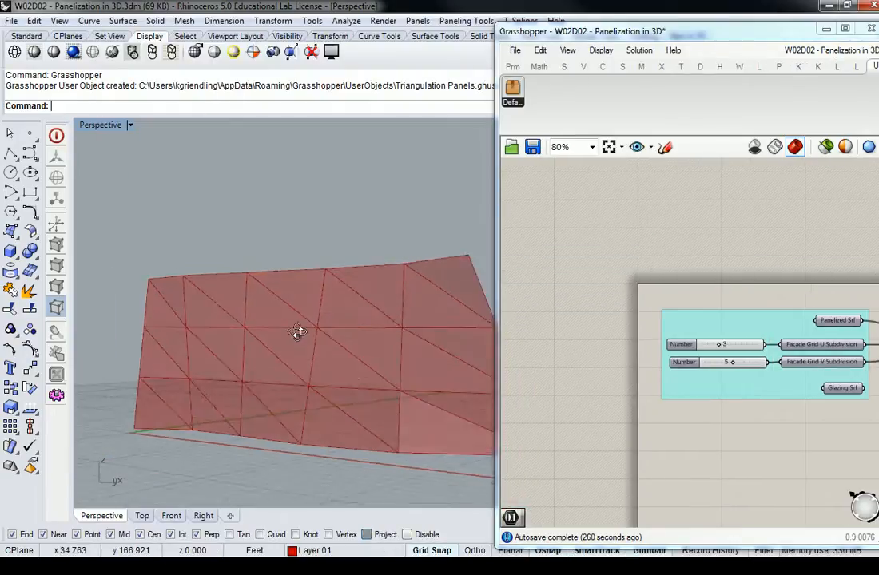
right_drag(297, 333, 353, 359)
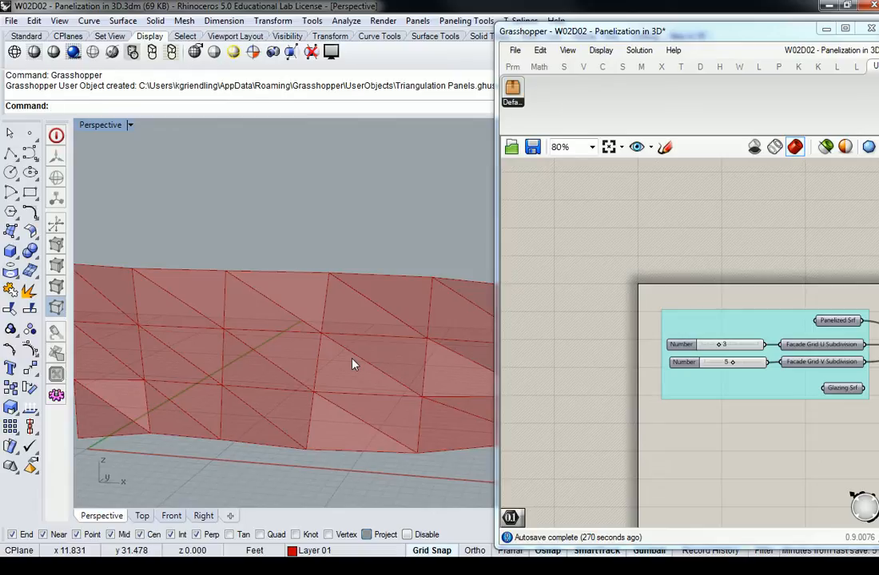
right_drag(810, 358, 660, 359)
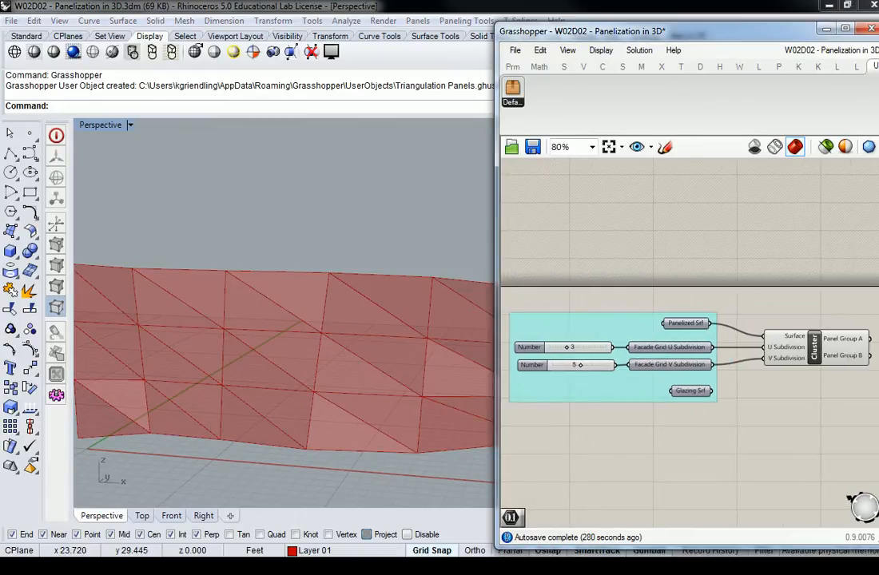